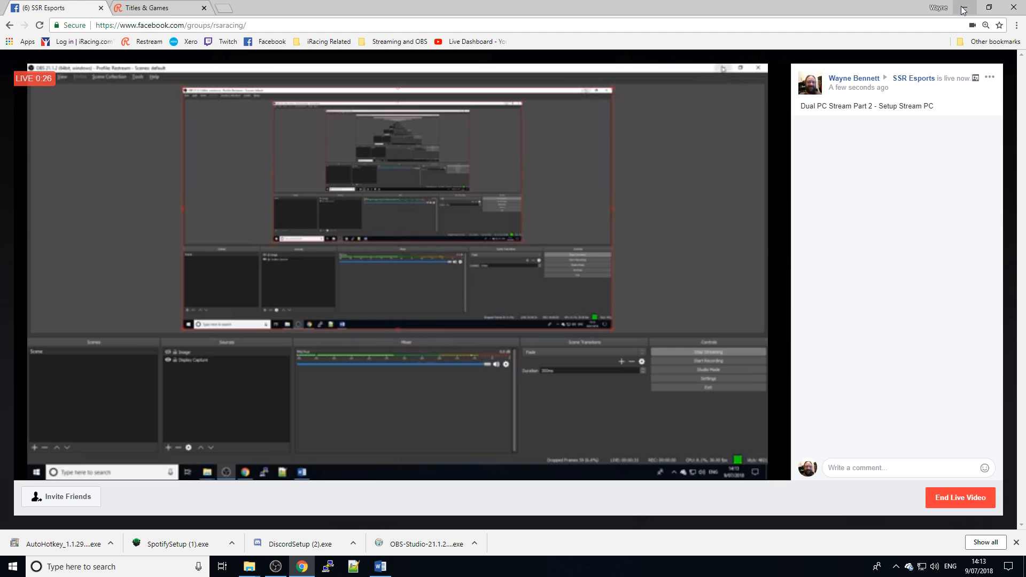
Consult the setup guide's Stream PC software list and start the obs-ndi 4.3.0 Windows installer from the Video folder
left_click(962, 7)
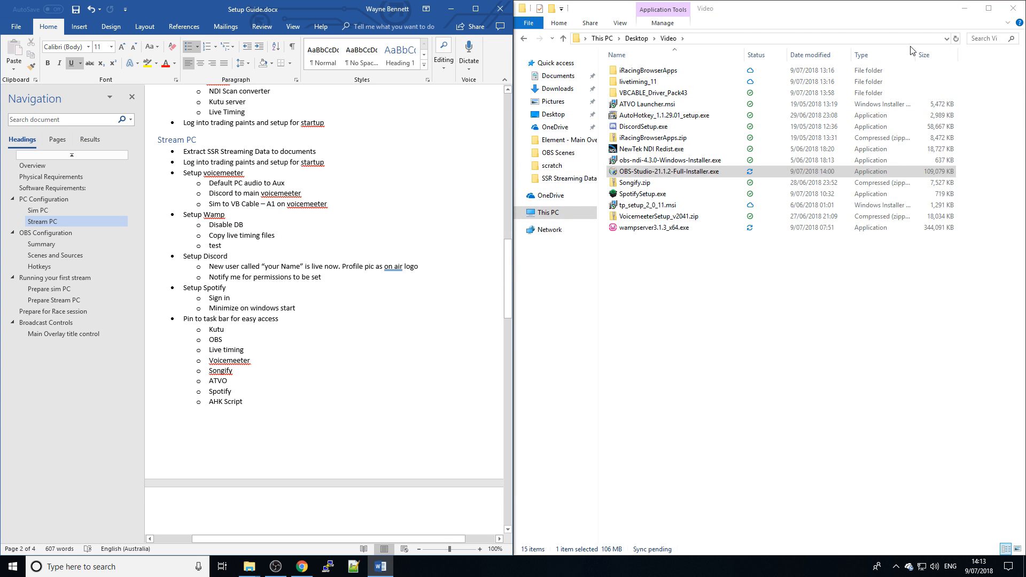
scroll(431, 356, "up", 10)
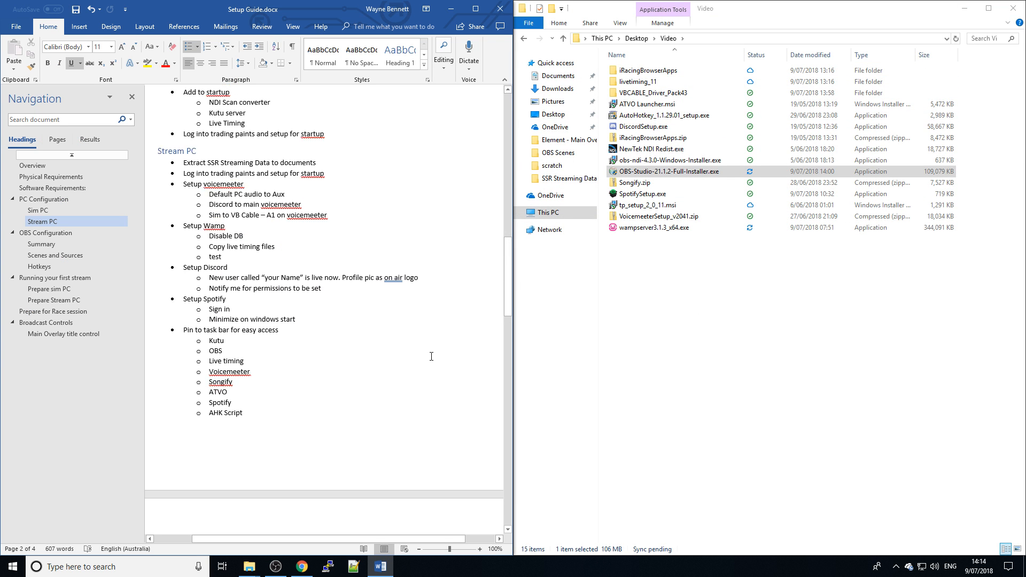
scroll(431, 356, "up", 3)
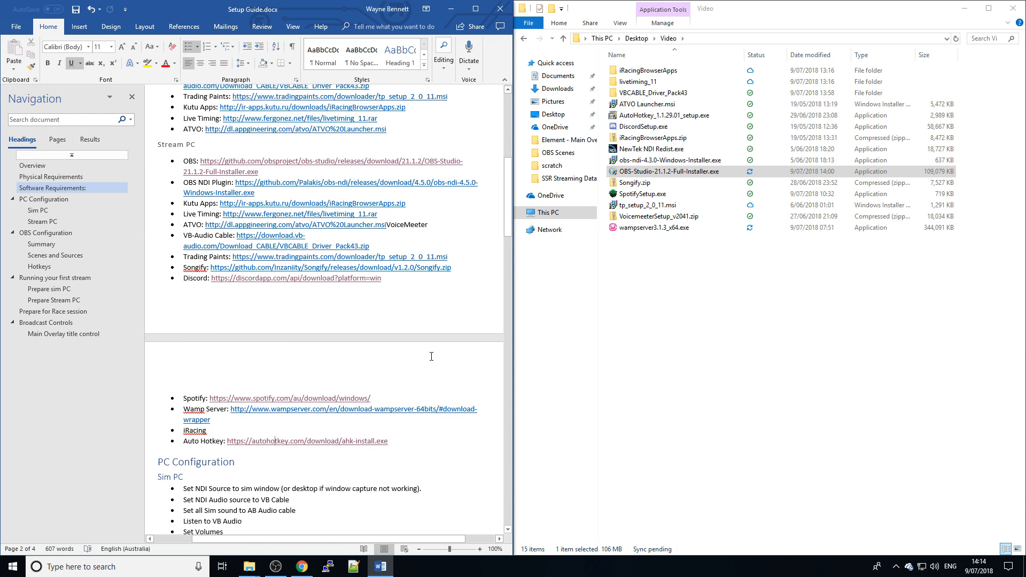
scroll(431, 356, "down", 1)
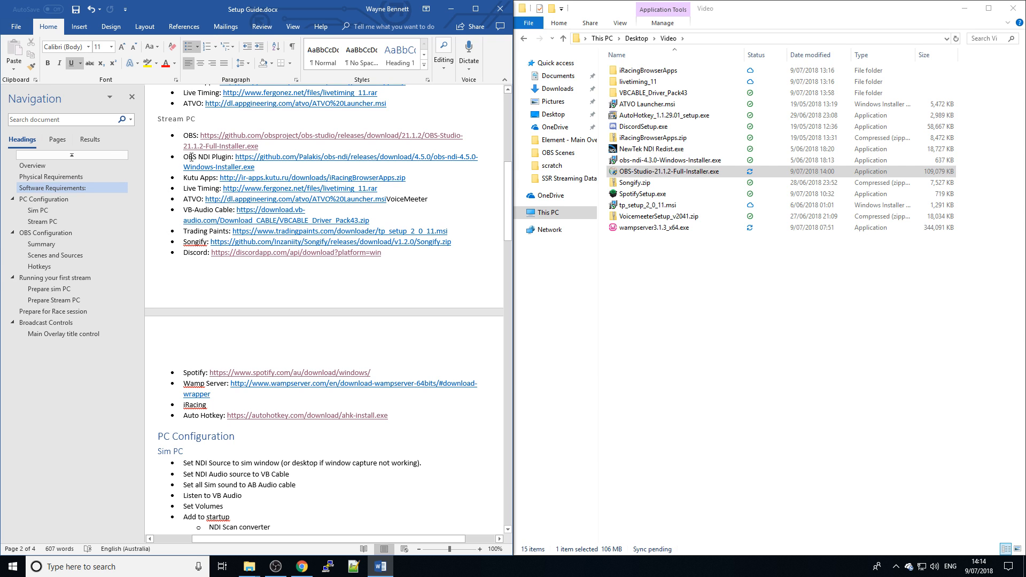
double_click(666, 161)
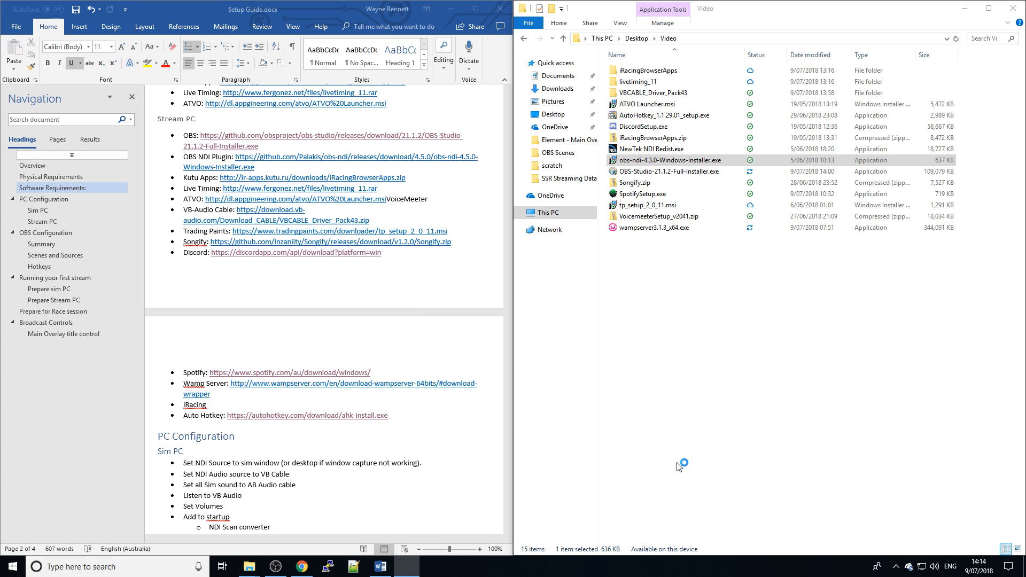
left_click(527, 313)
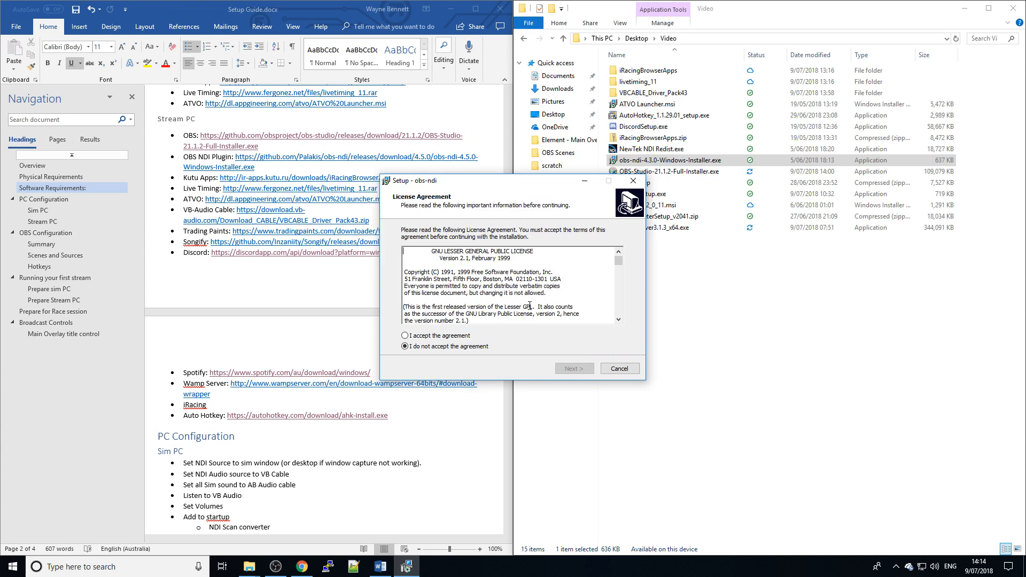
Accept the obs-ndi licence and install the plugin with the default folders, choosing not to close the running applications
left_click(462, 336)
left_click(586, 372)
left_click(573, 369)
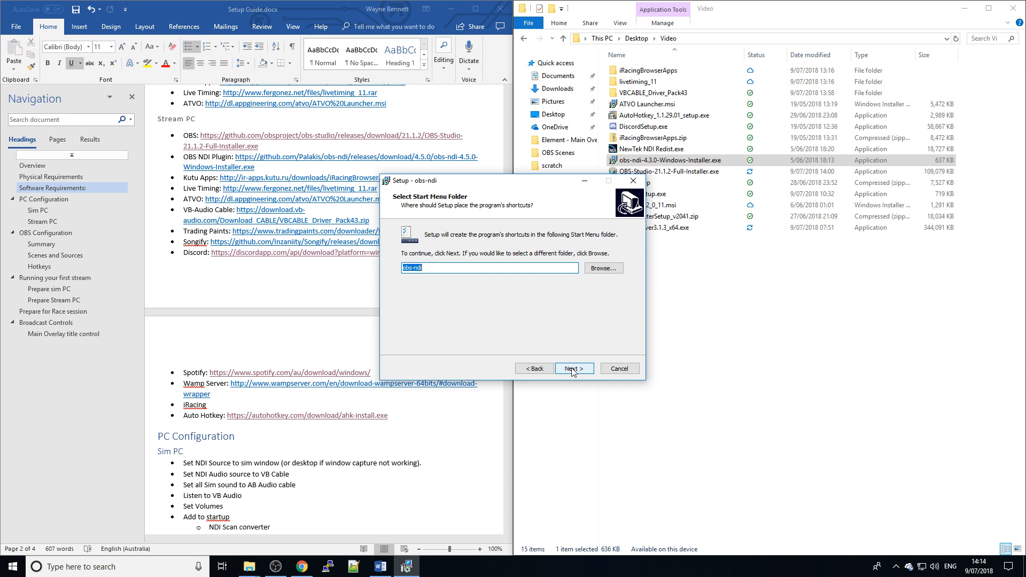
left_click(572, 370)
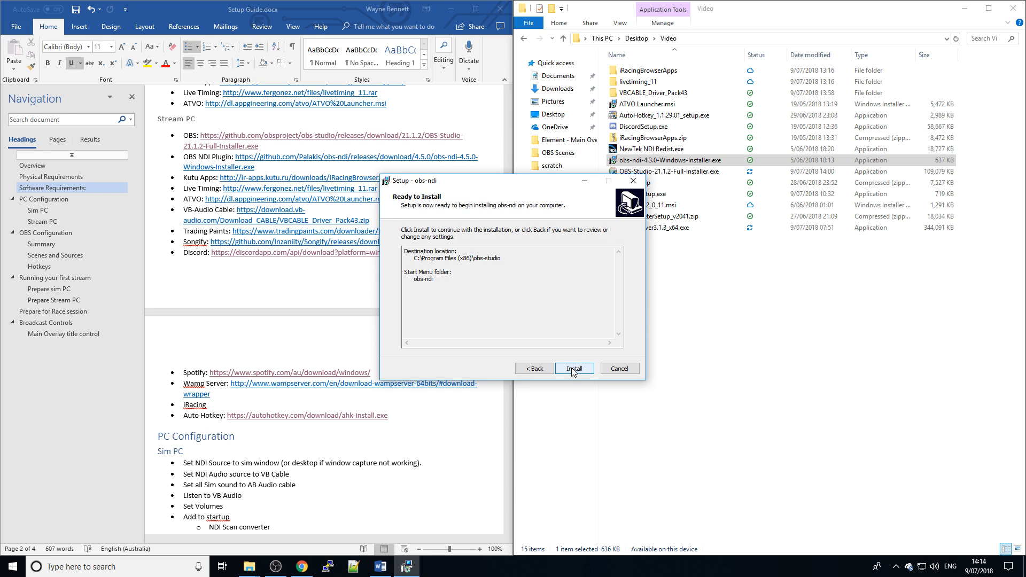
left_click(572, 369)
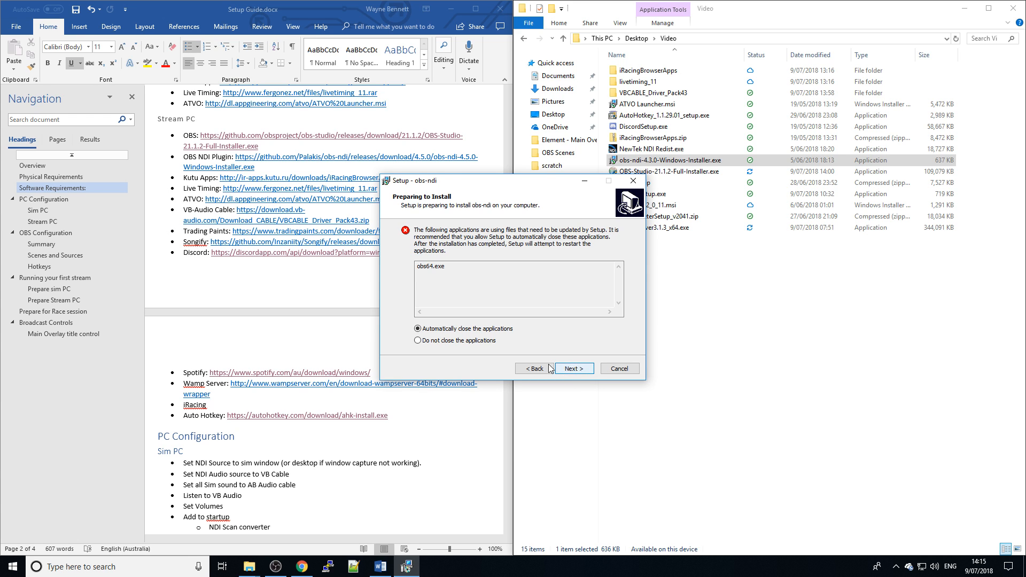
left_click(472, 341)
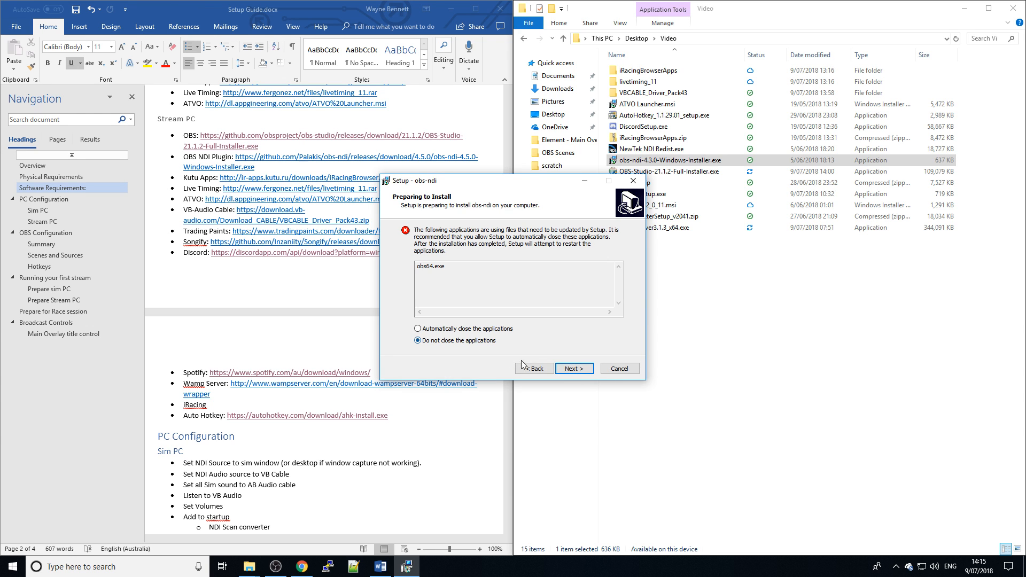
left_click(574, 369)
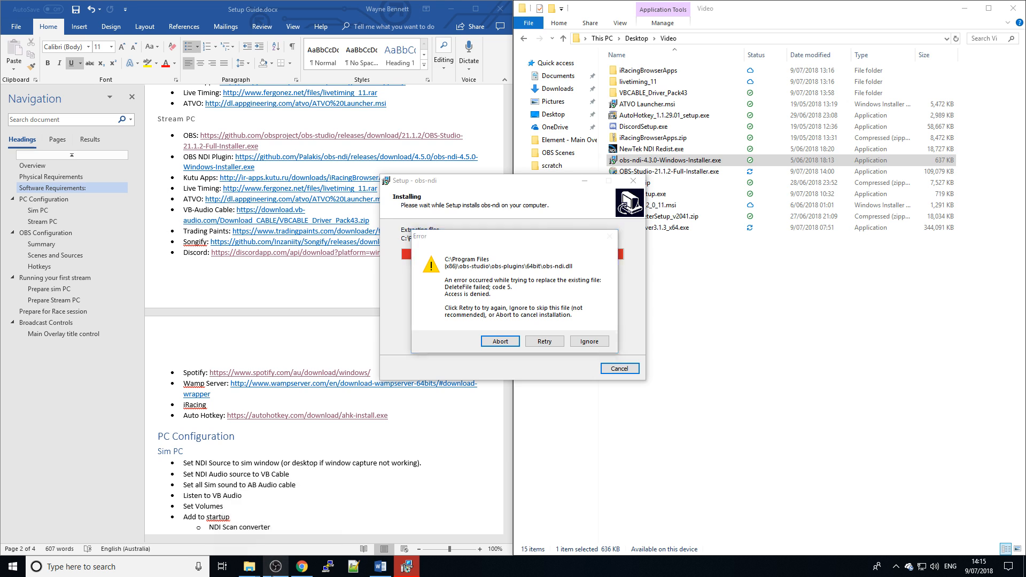
Check the streaming status in OBS and the live video on the Facebook group page
left_click(272, 573)
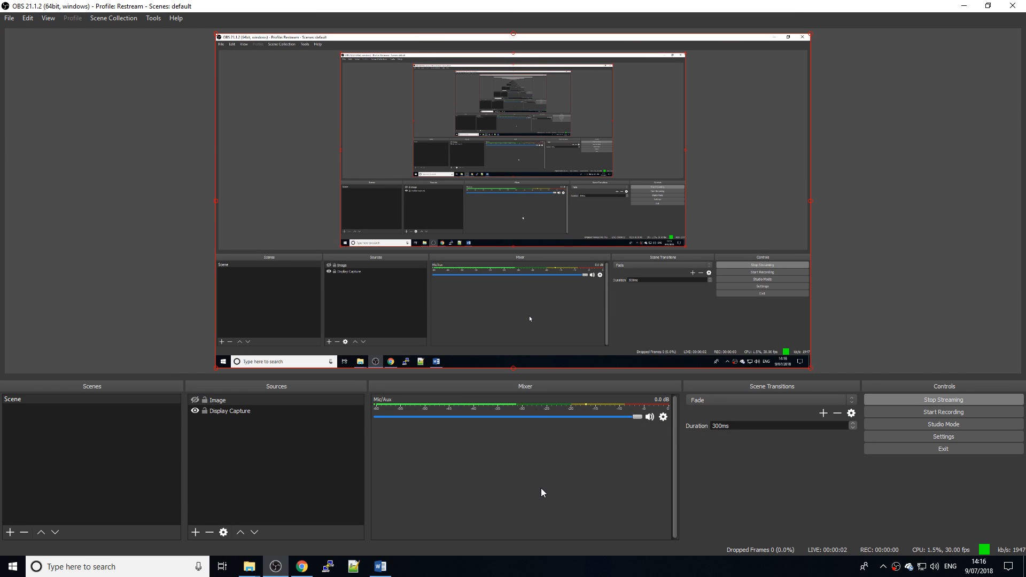
left_click(302, 567)
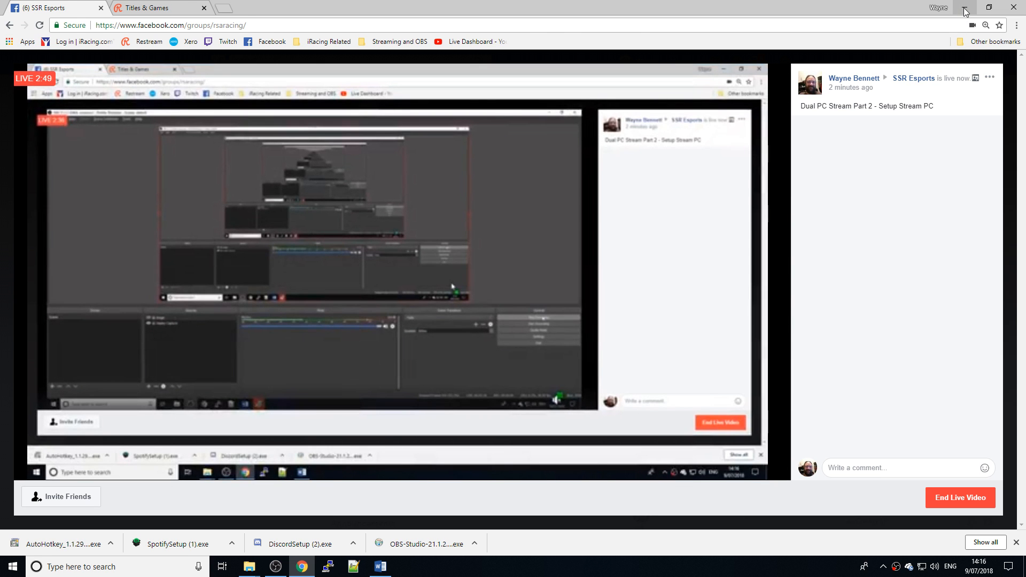
left_click(964, 9)
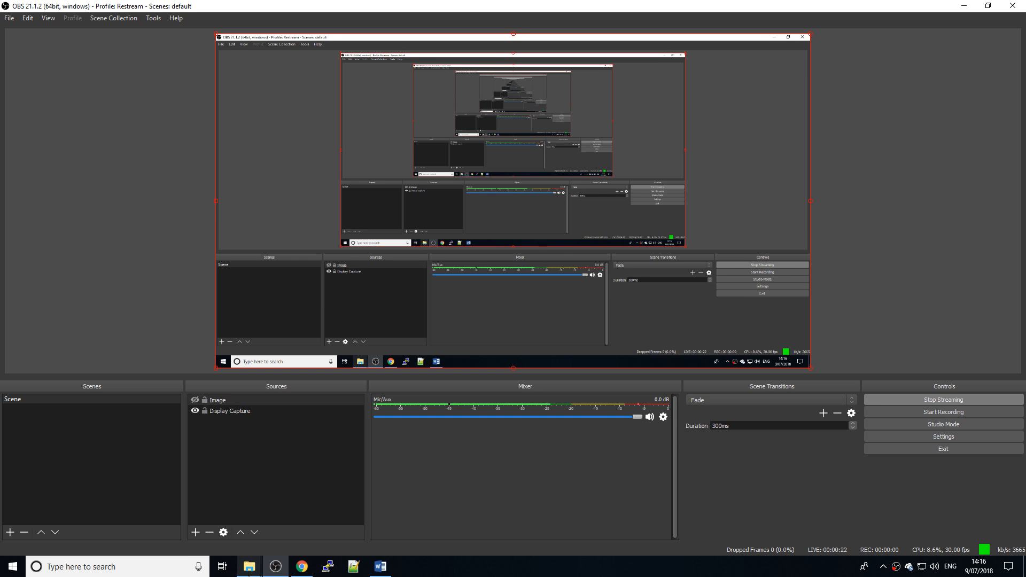
left_click(283, 566)
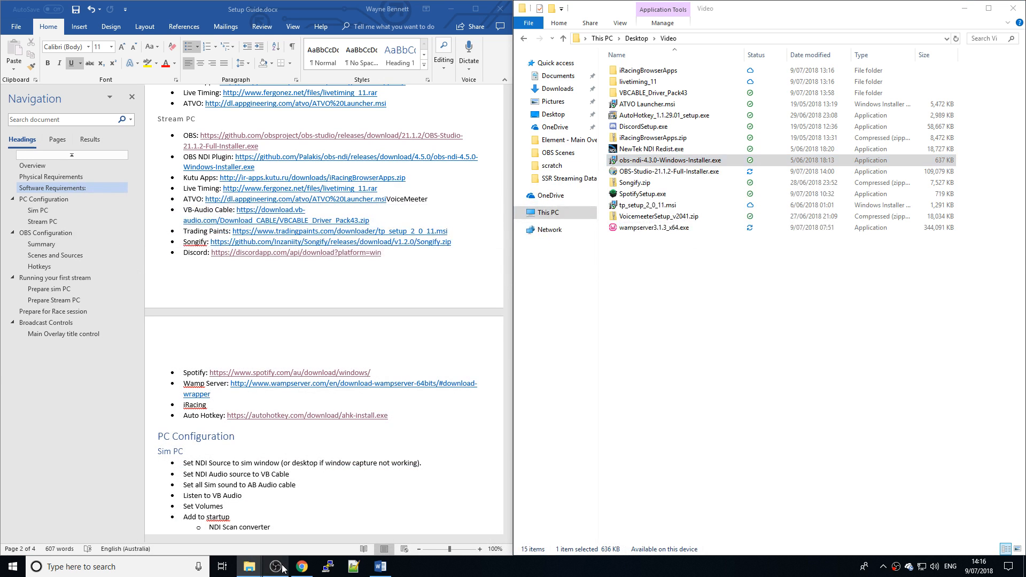
Launch a second OBS Studio instance to check that the NDI plugin loads, and close it again
right_click(276, 566)
left_click(276, 510)
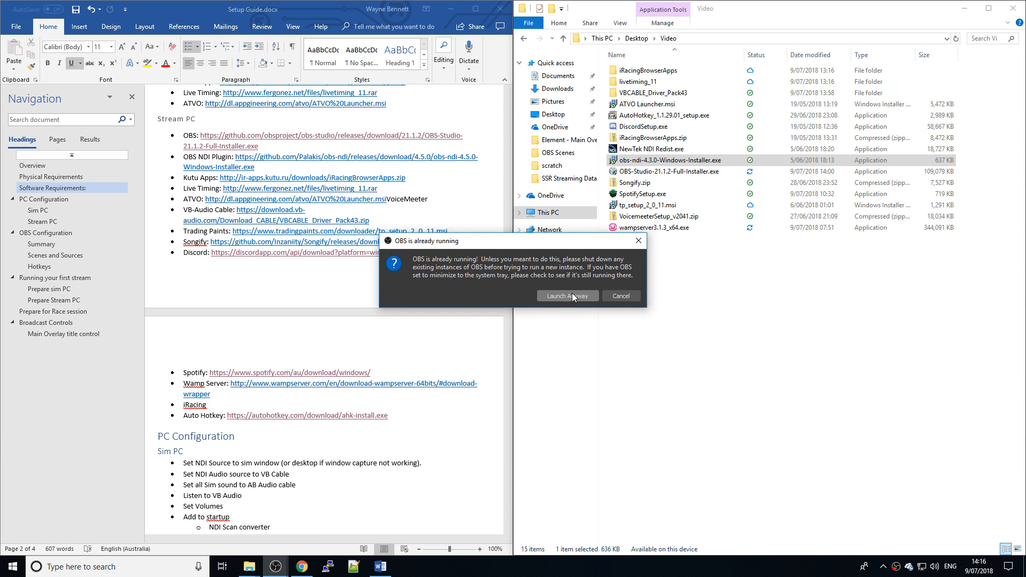
left_click(572, 293)
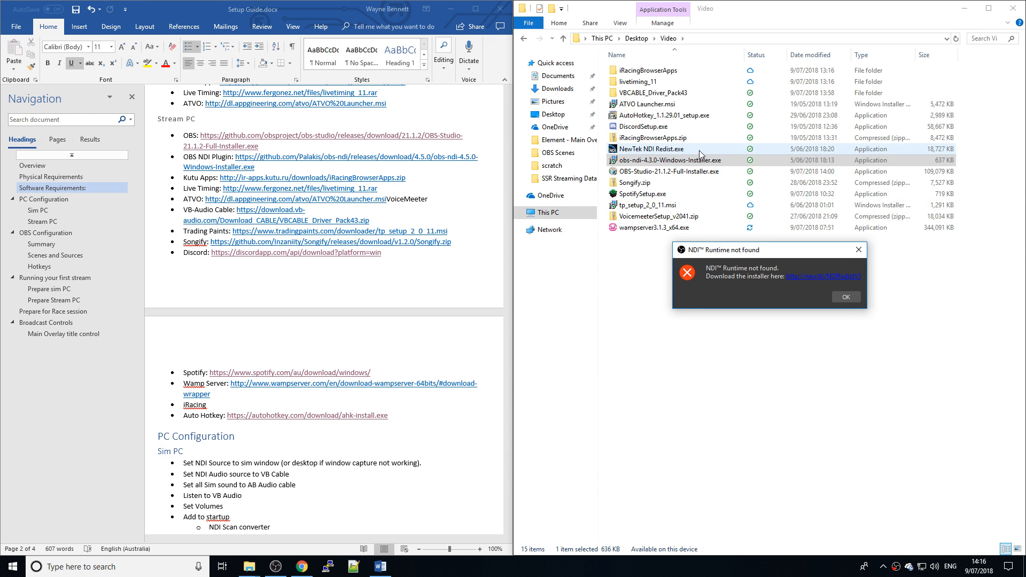
left_click(848, 294)
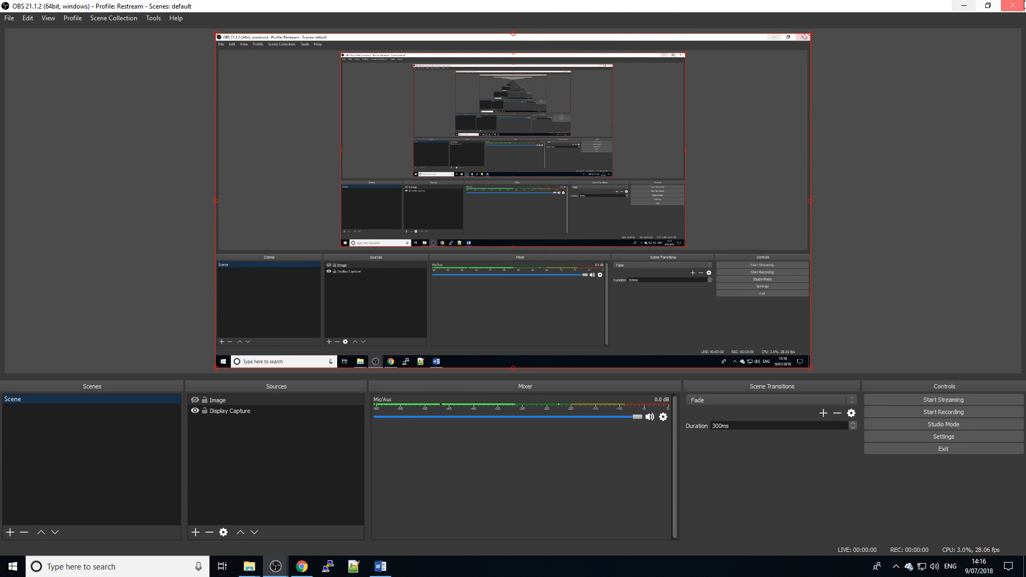
left_click(1019, 4)
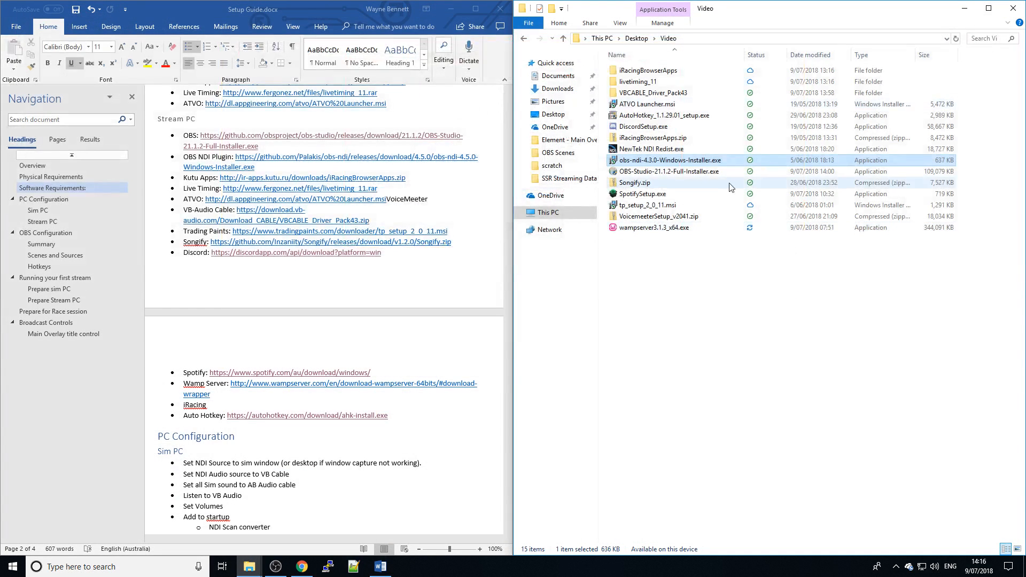
Install NewTek NDI Redist from the Video folder, accepting its licence agreement
double_click(651, 150)
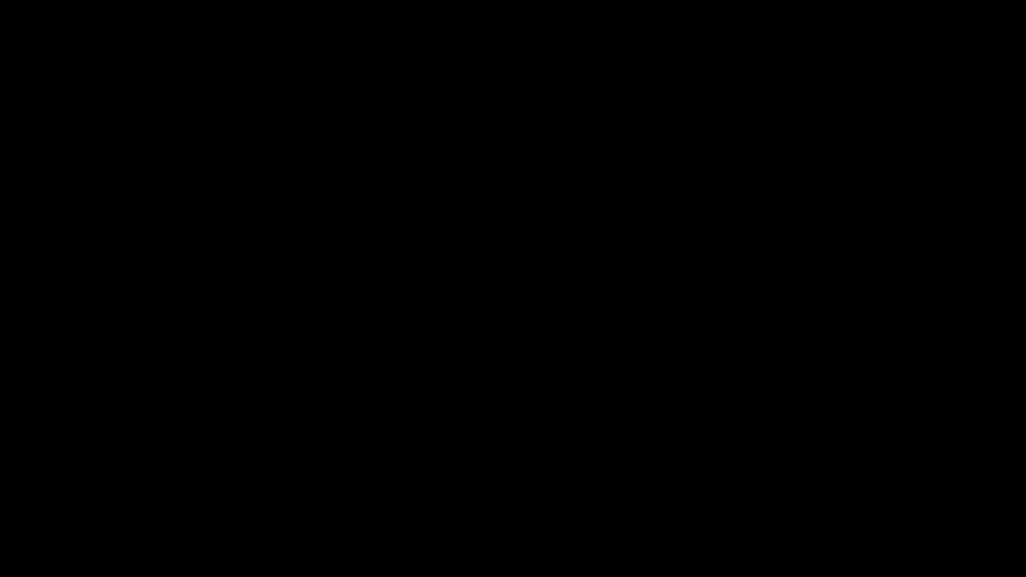
left_click(452, 353)
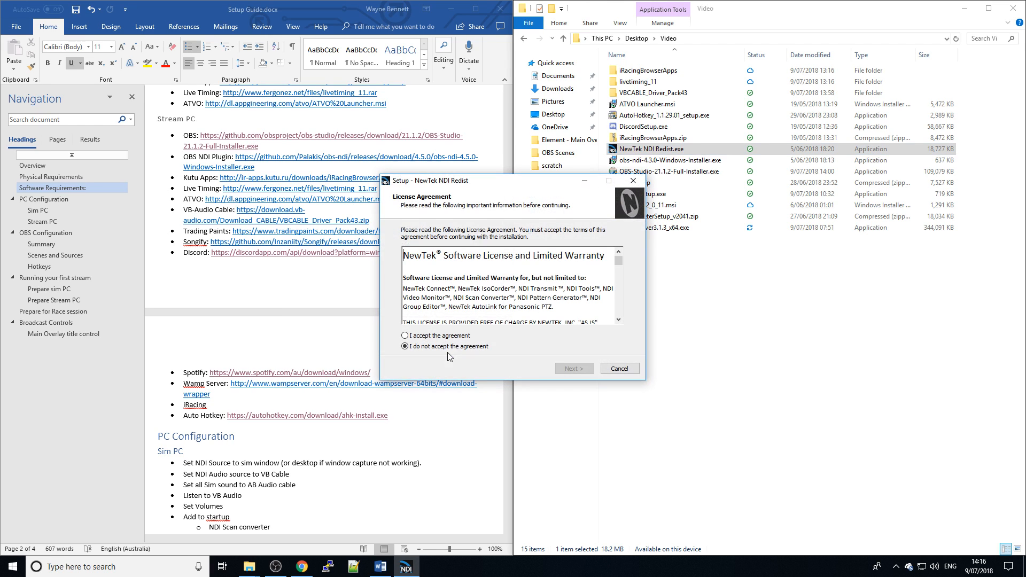
left_click(449, 337)
left_click(565, 370)
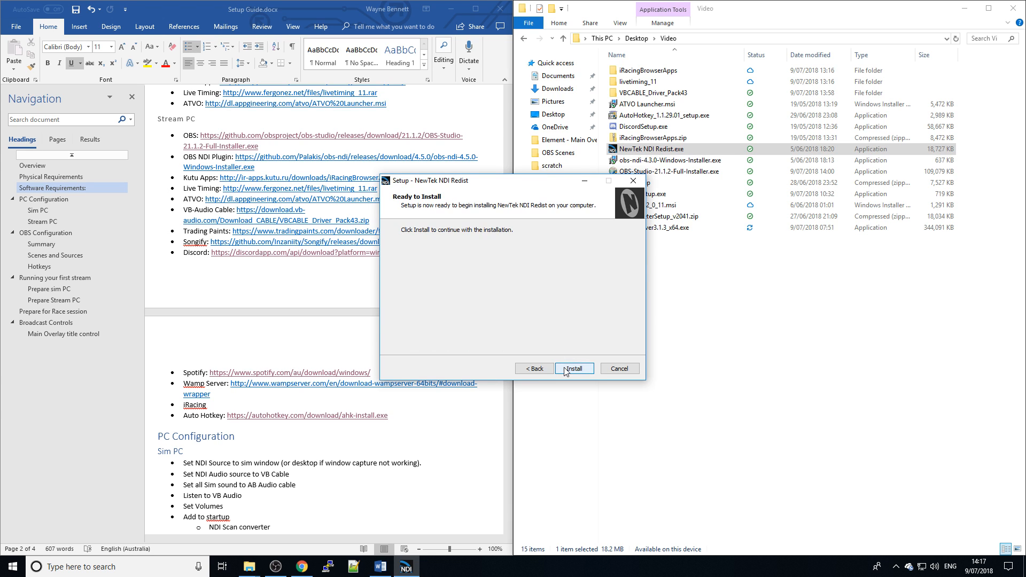
left_click(564, 368)
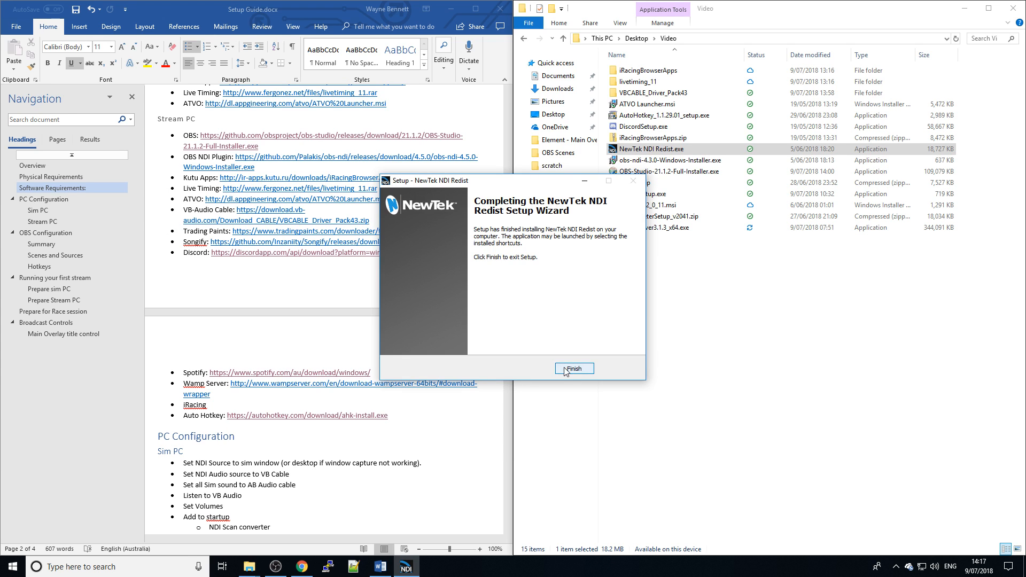
left_click(573, 369)
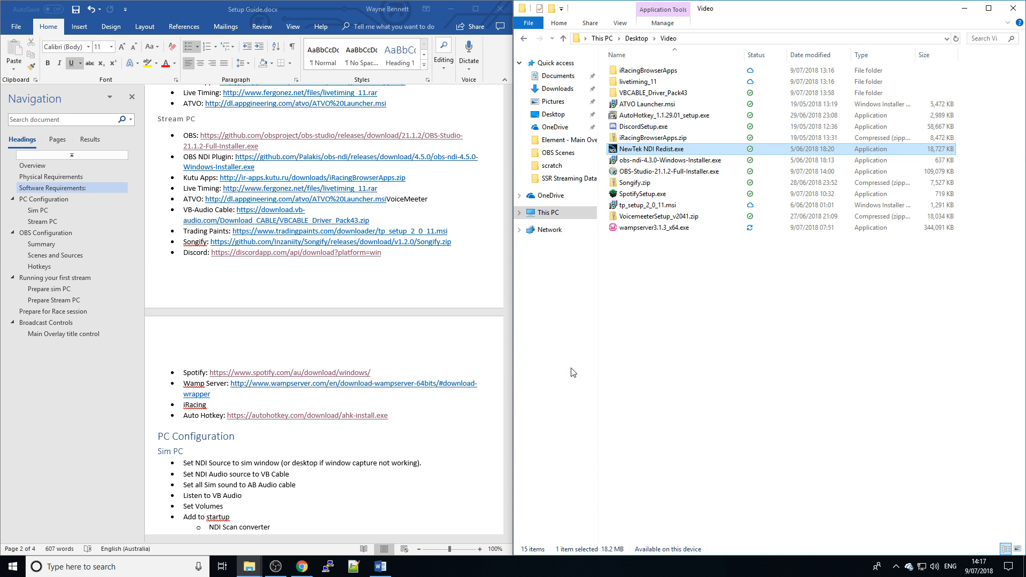
Launch a second OBS Studio instance alongside the one already running
right_click(276, 568)
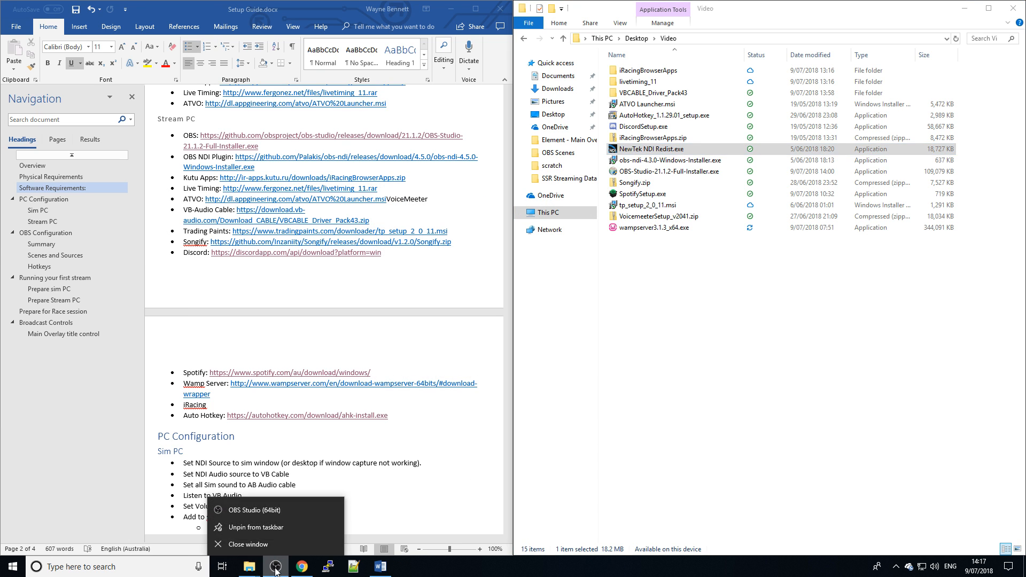
left_click(268, 510)
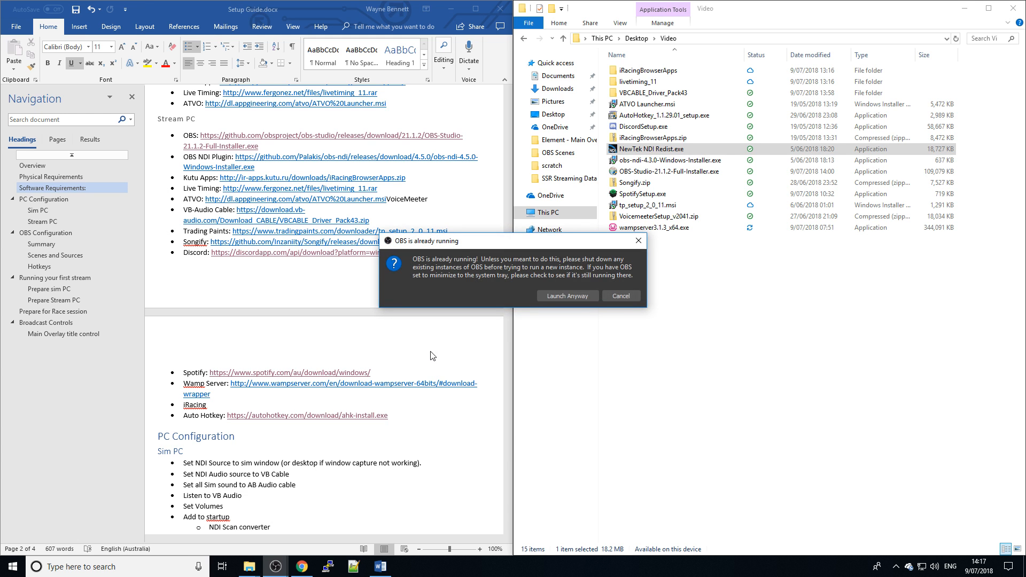
left_click(558, 299)
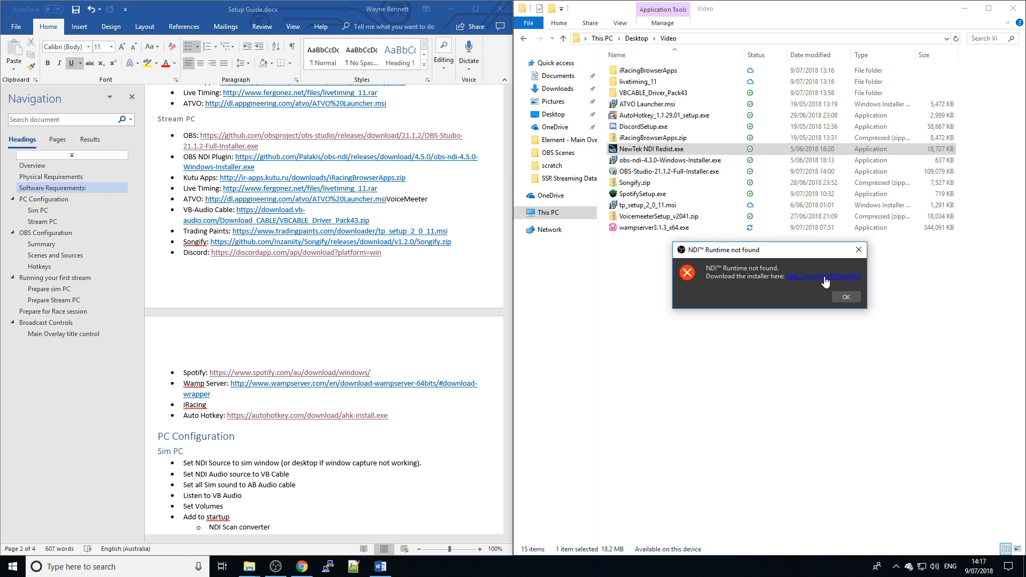
Download the NewTek NDI 3.5 Redist installer from the runtime notice's link, run it, and dismiss the notice
left_click(825, 278)
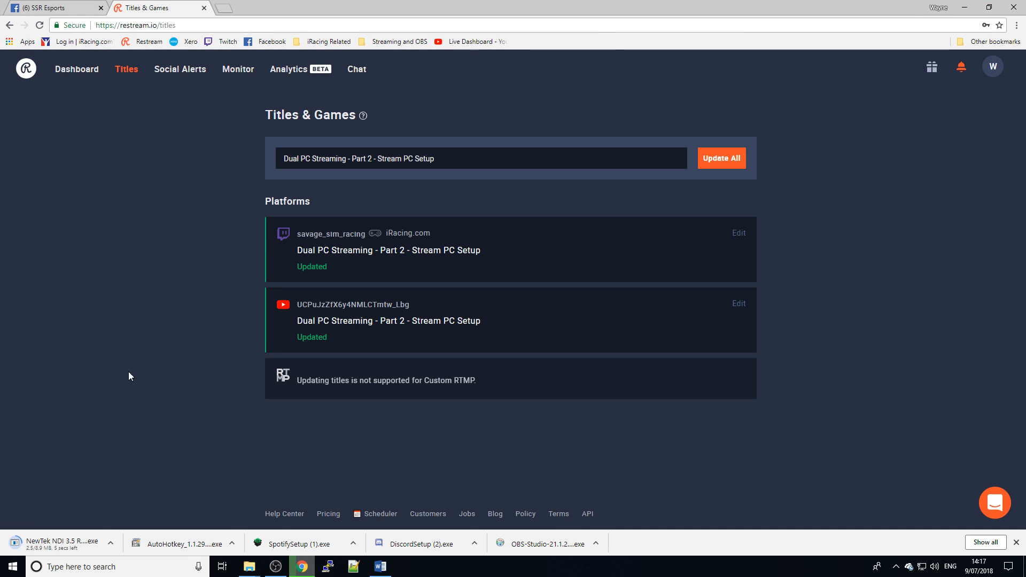
left_click(61, 546)
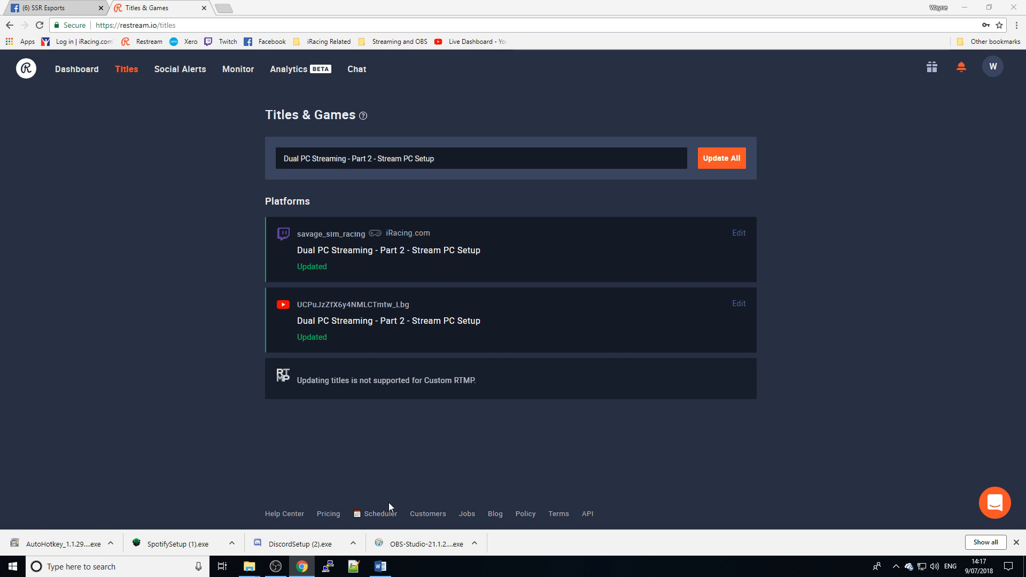
left_click(966, 9)
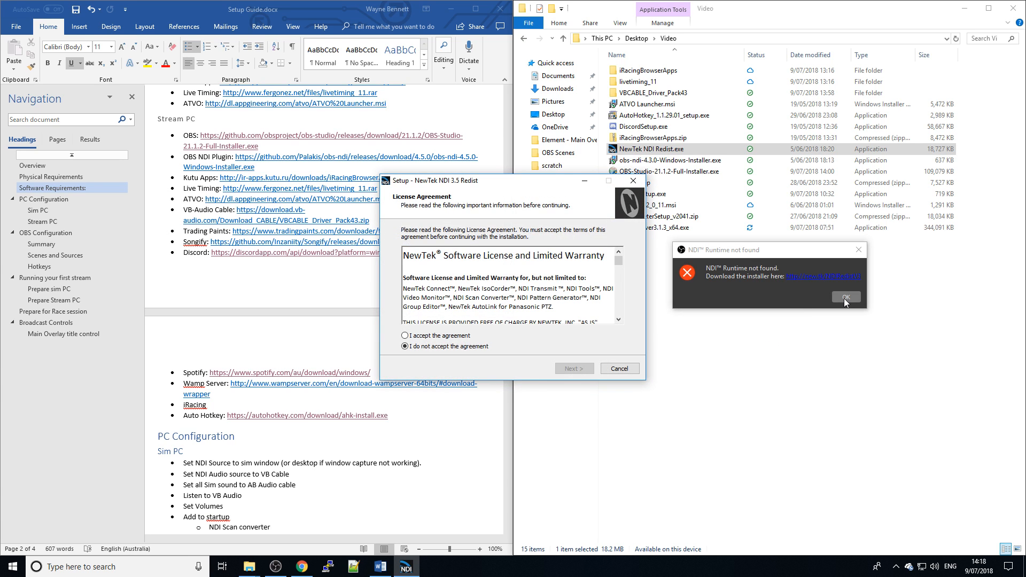
left_click(844, 298)
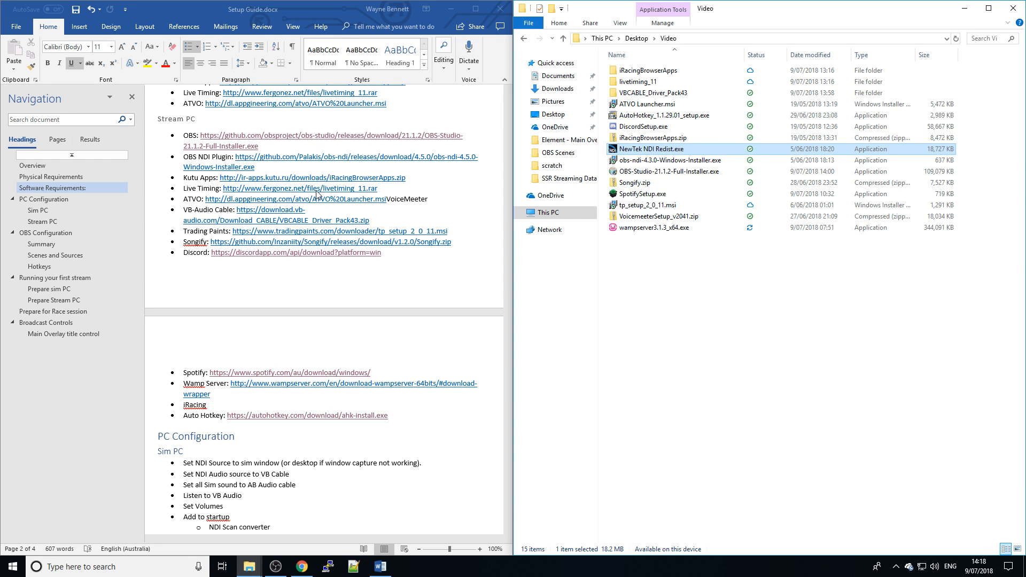
left_click(645, 83)
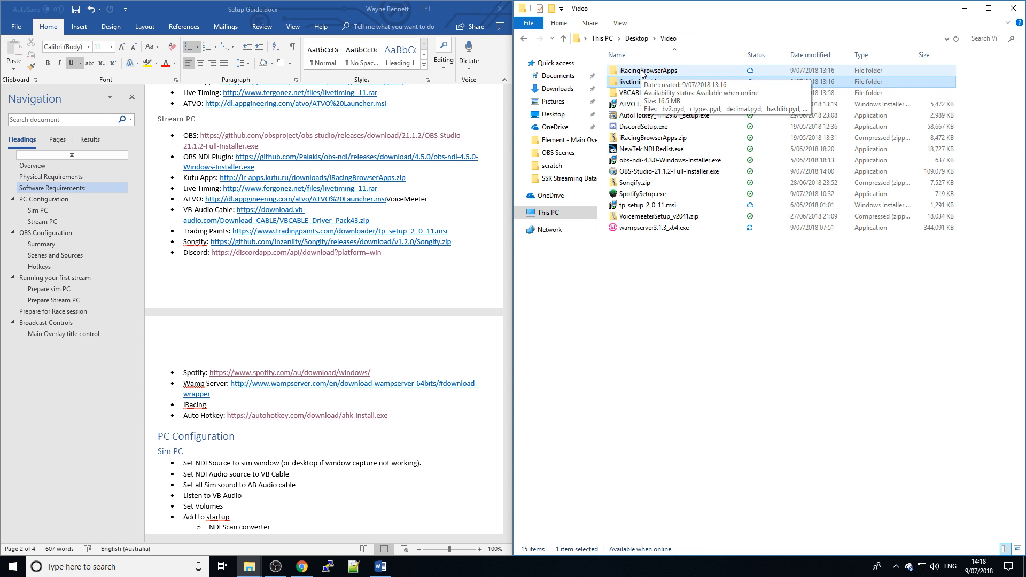
left_click(643, 72, "shift")
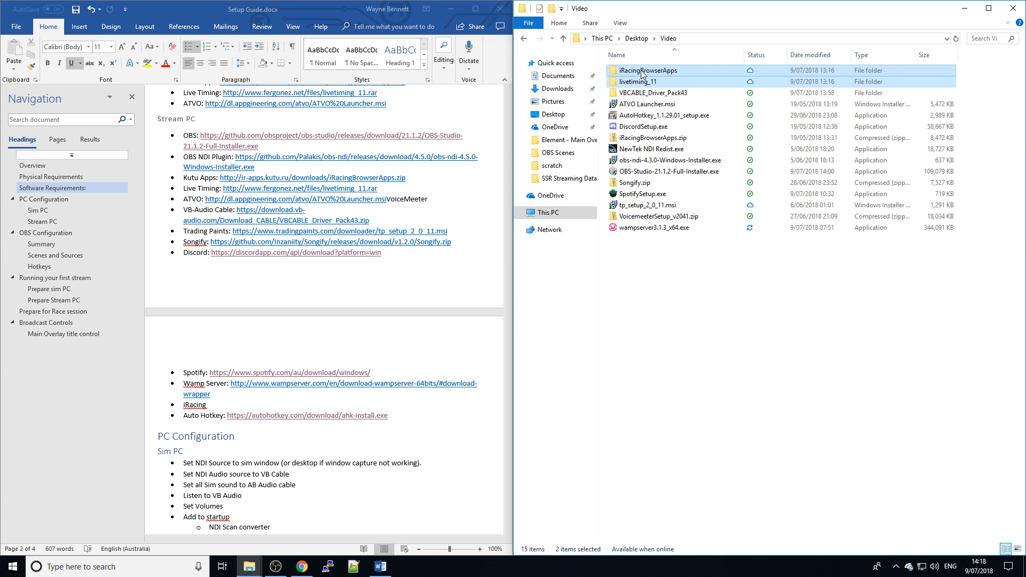
left_click(565, 216)
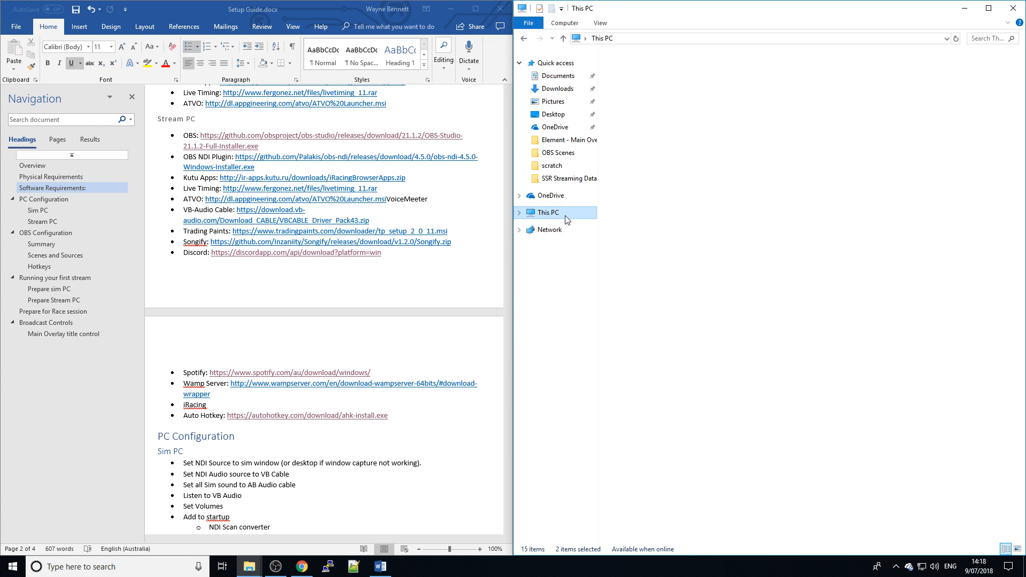
double_click(667, 199)
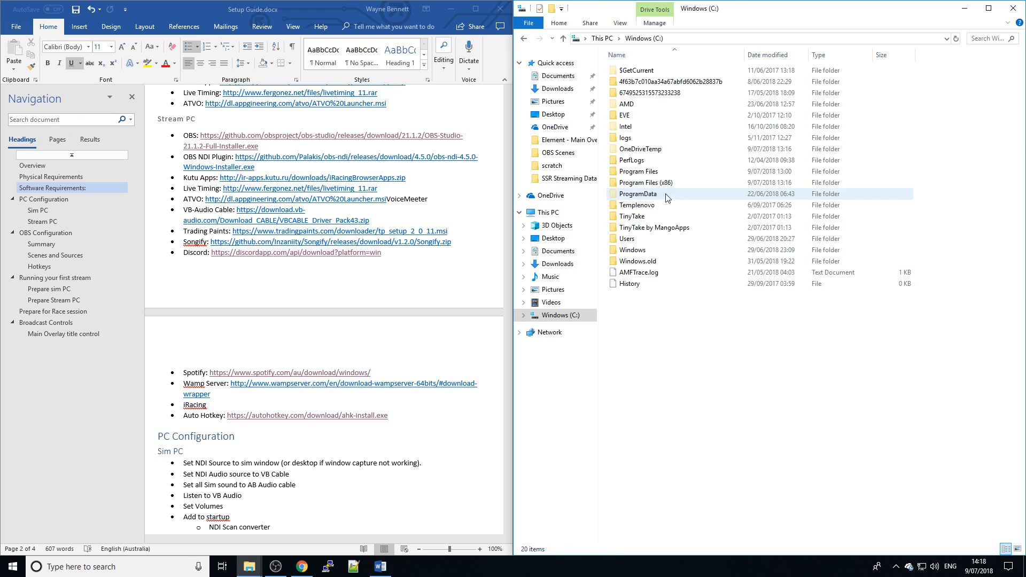
double_click(663, 185)
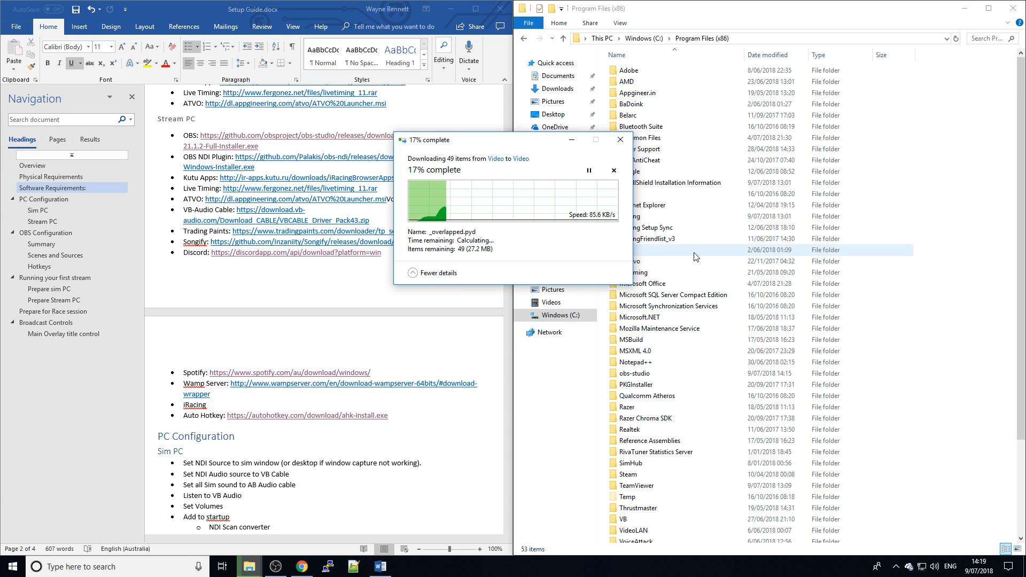
left_click(613, 171)
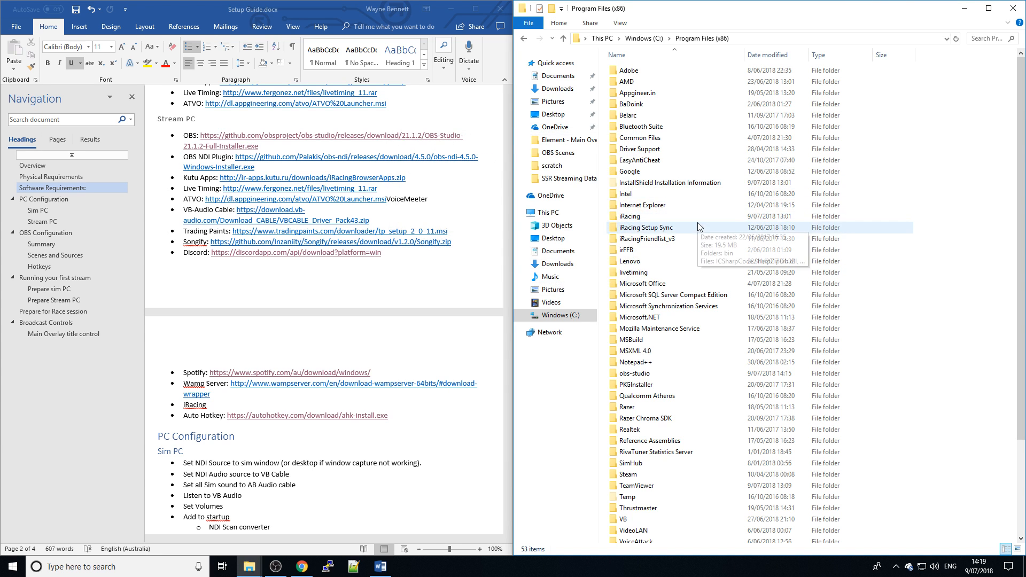
key("alt+Tab")
key("alt+shift+Tab")
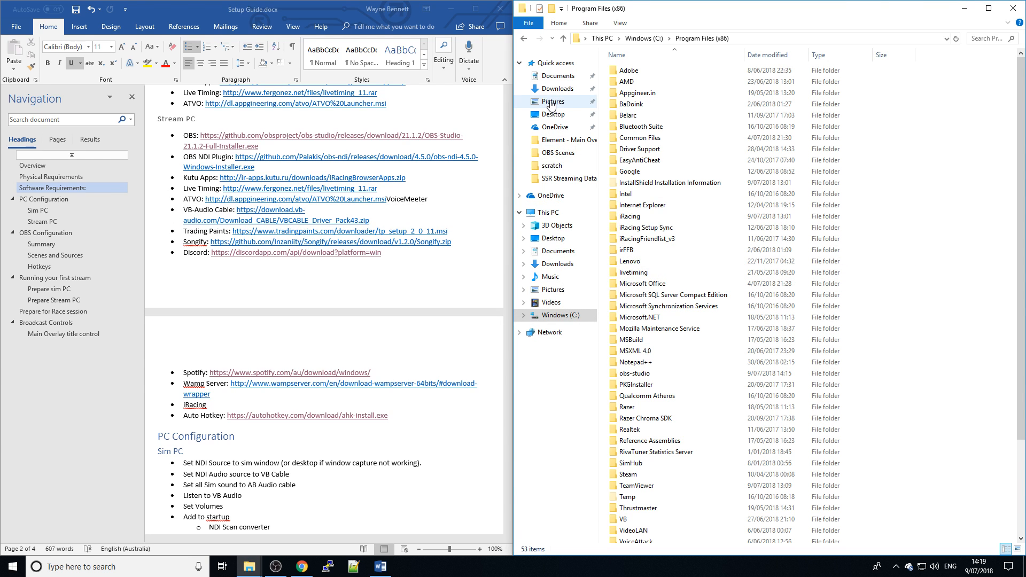
Copy the iRacingBrowserApps folder from Downloads into Program Files (x86) on the C: drive, granting administrator permission
left_click(553, 89)
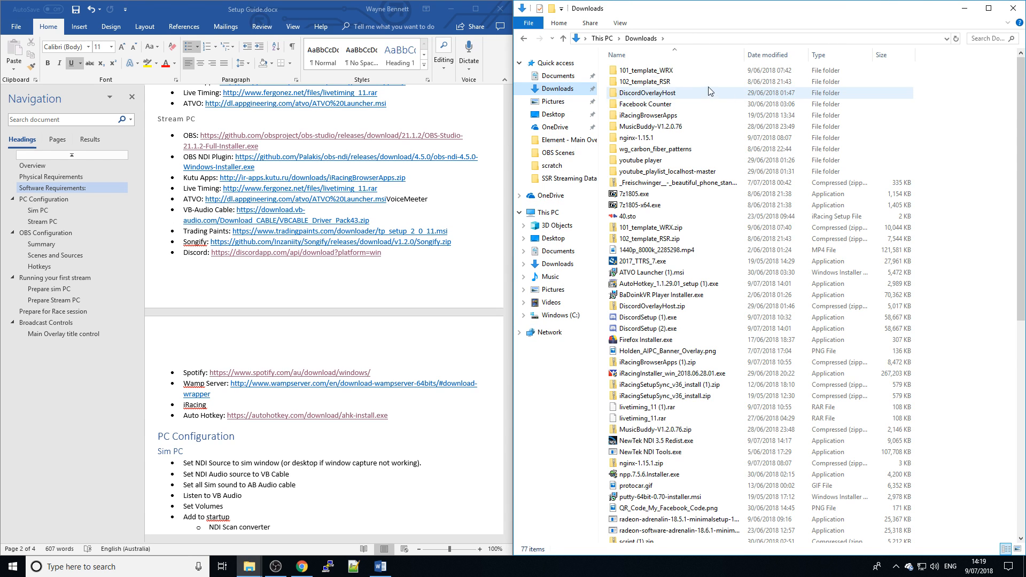
left_click(716, 114)
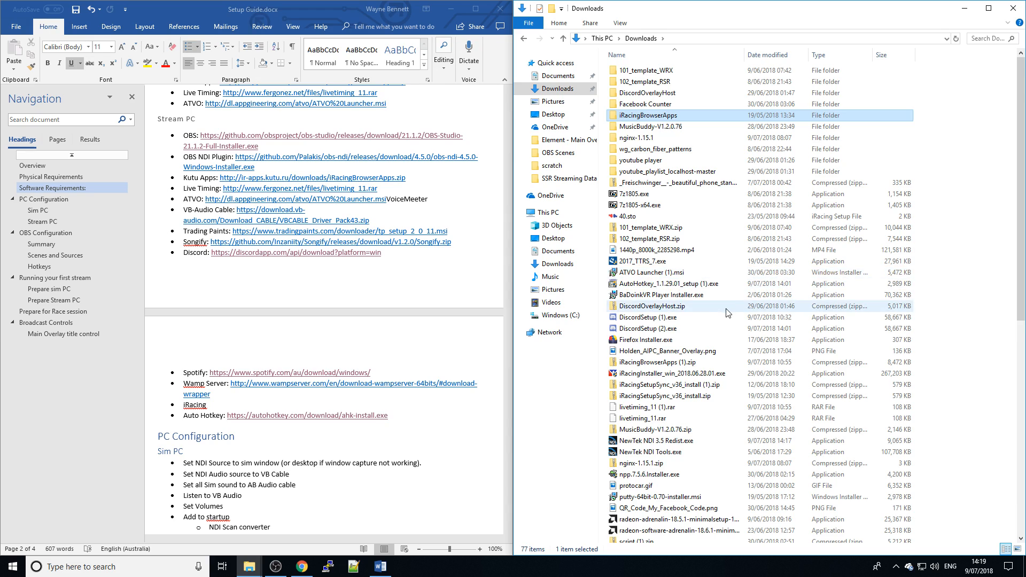
scroll(726, 289, "down", 6)
scroll(727, 313, "down", 5)
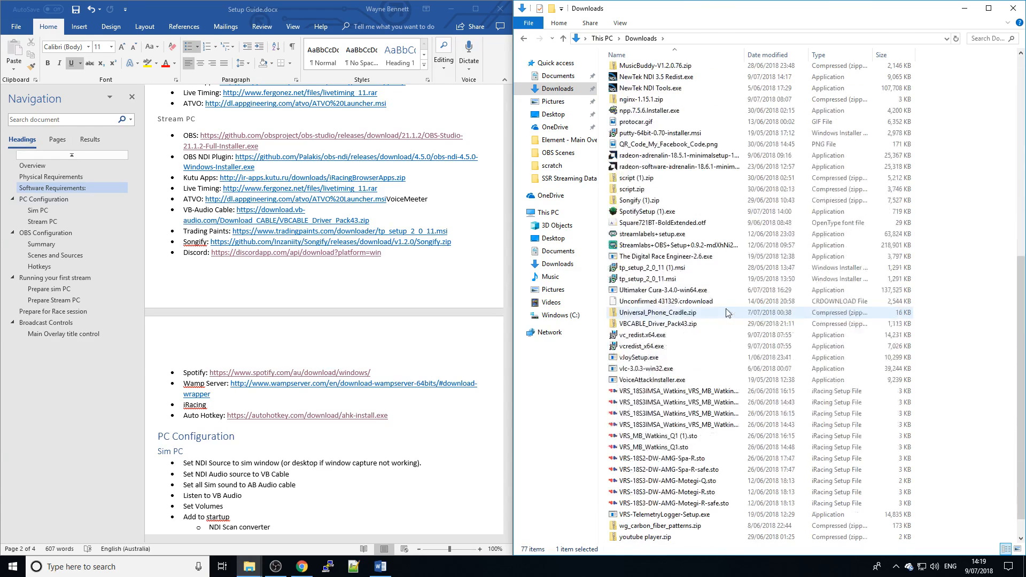
scroll(727, 312, "down", 1)
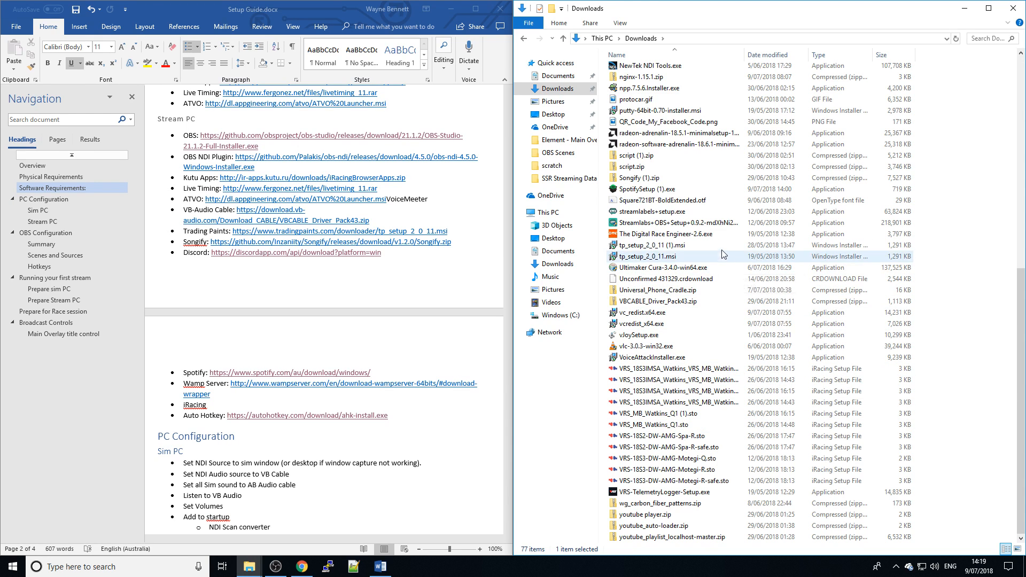
scroll(725, 227, "up", 7)
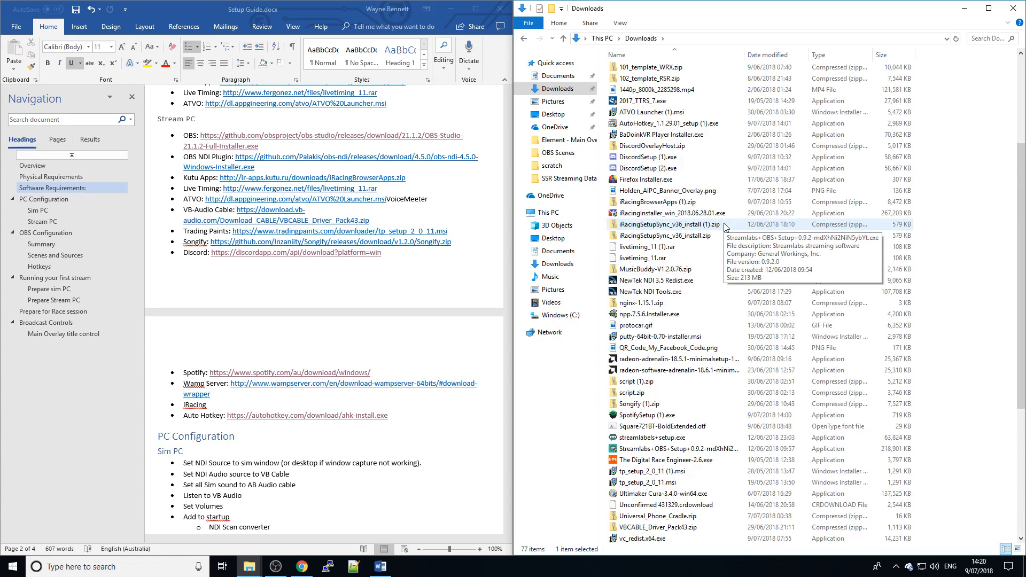
scroll(725, 227, "up", 5)
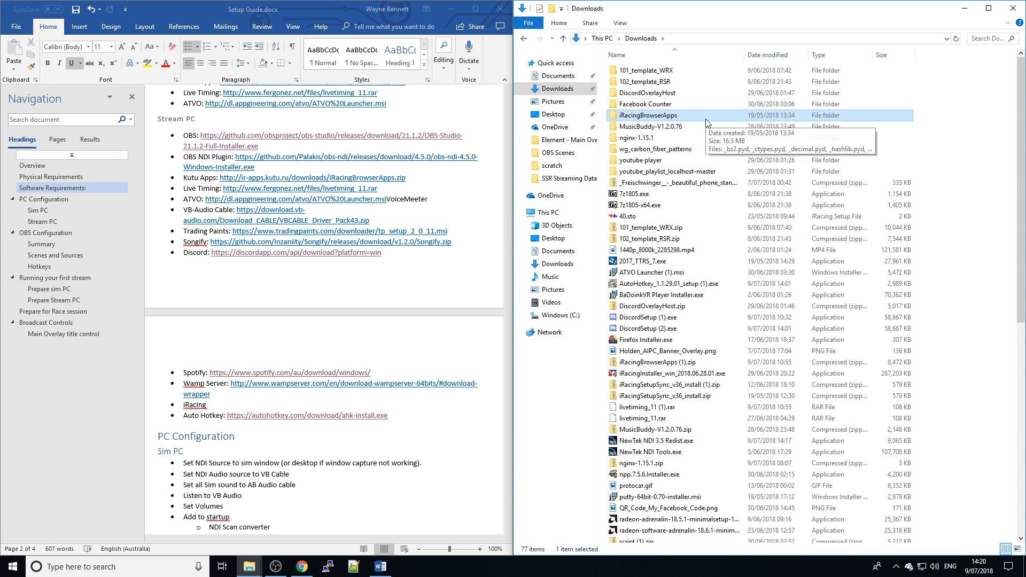
left_click(566, 317)
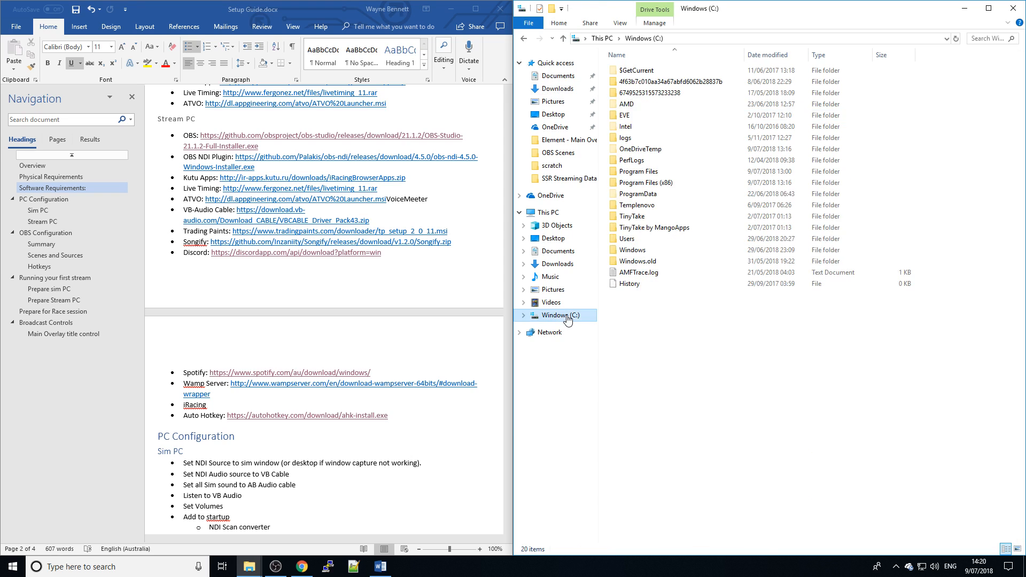
double_click(677, 183)
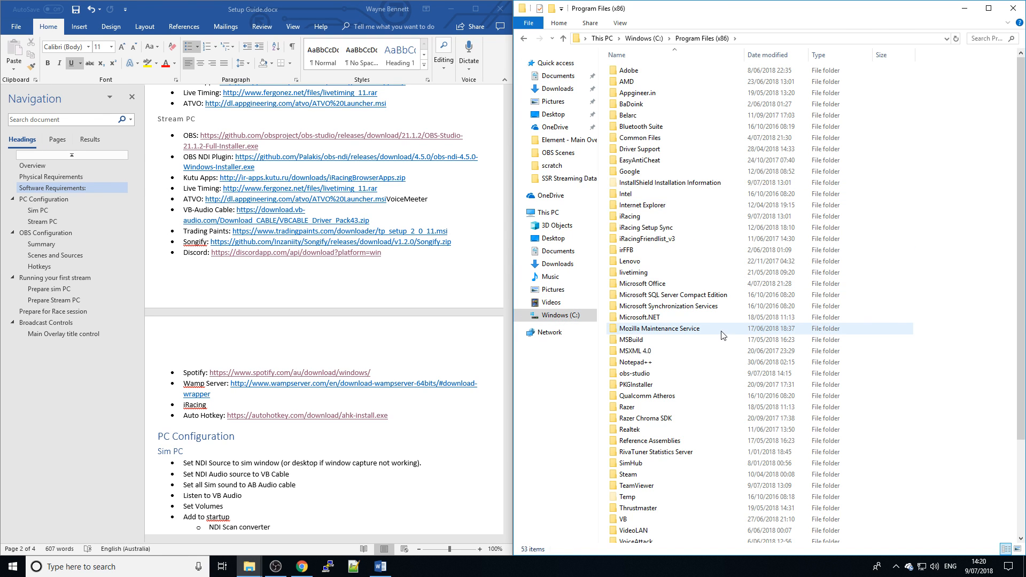
key("ctrl+v")
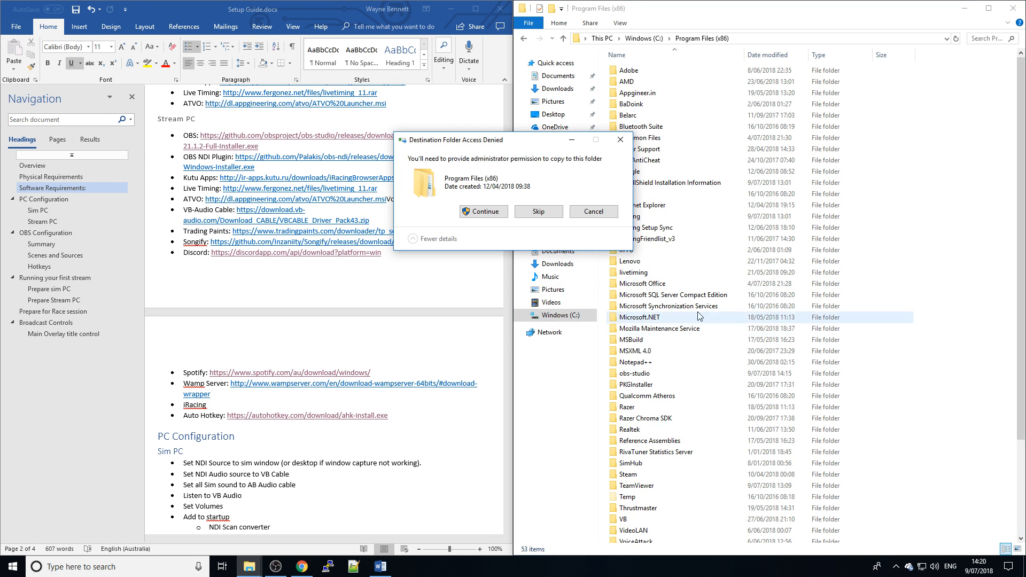
left_click(486, 211)
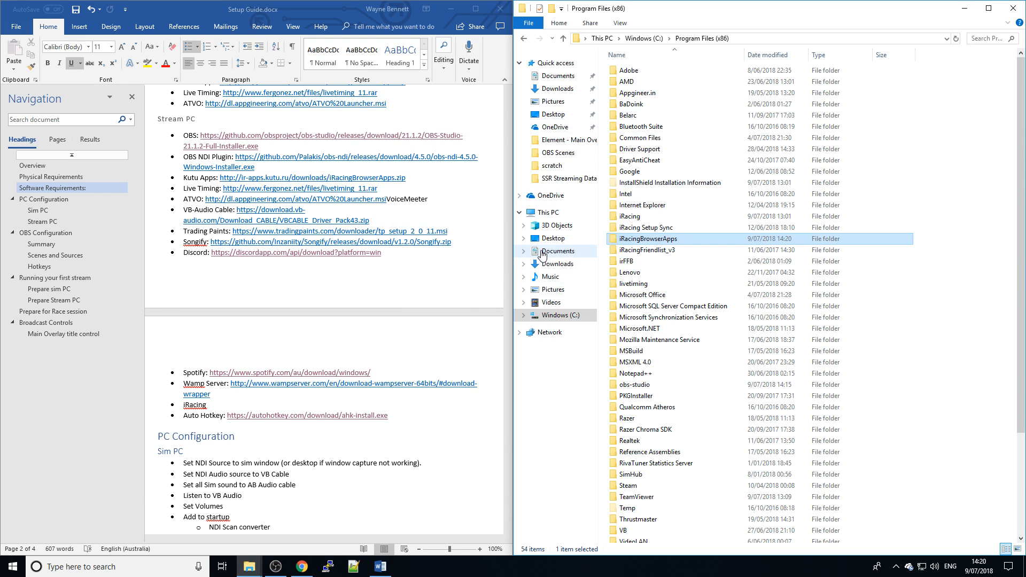
Pin server.exe from the copied iRacingBrowserApps folder to the taskbar
double_click(639, 239)
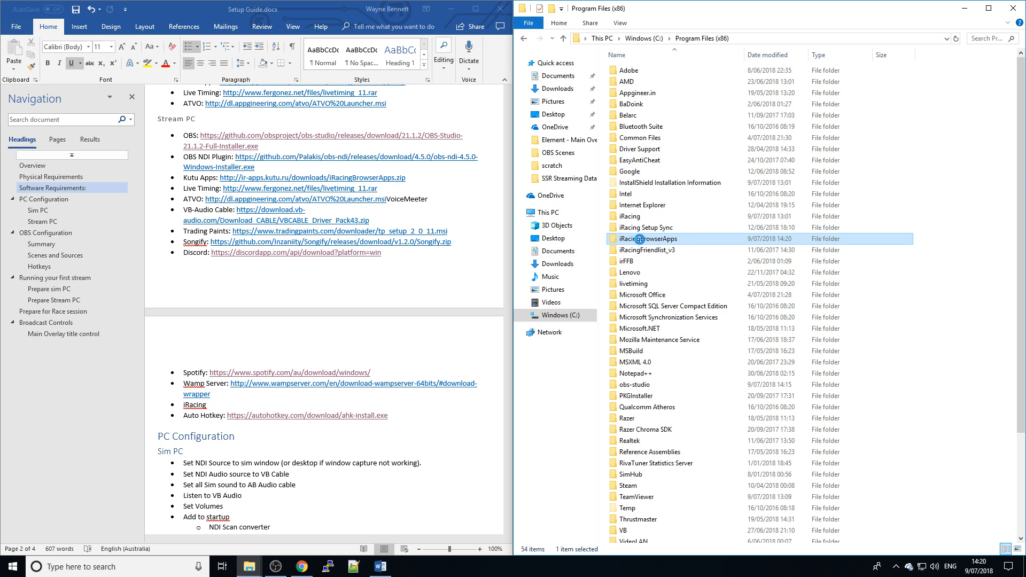
right_click(640, 241)
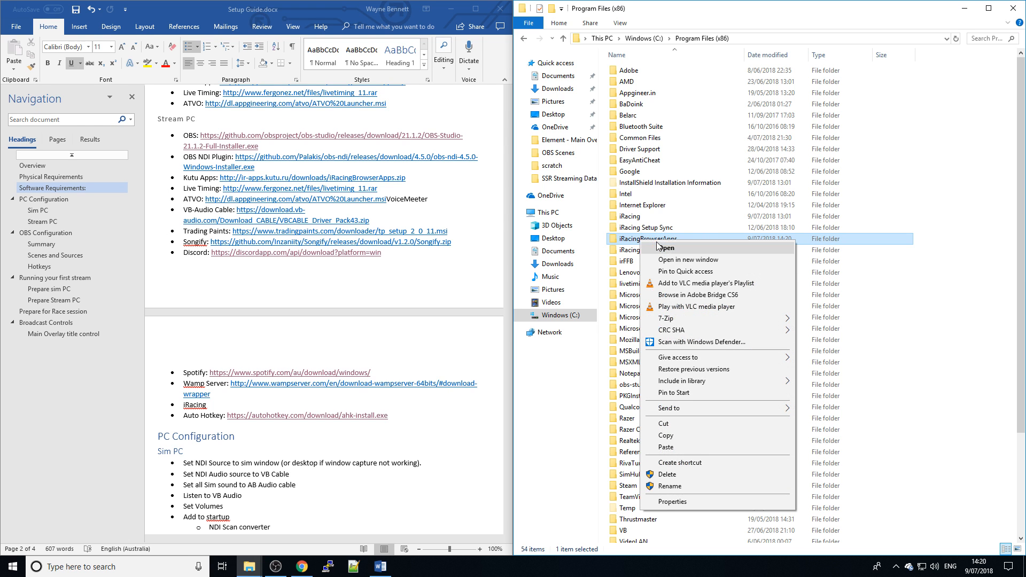
double_click(627, 243)
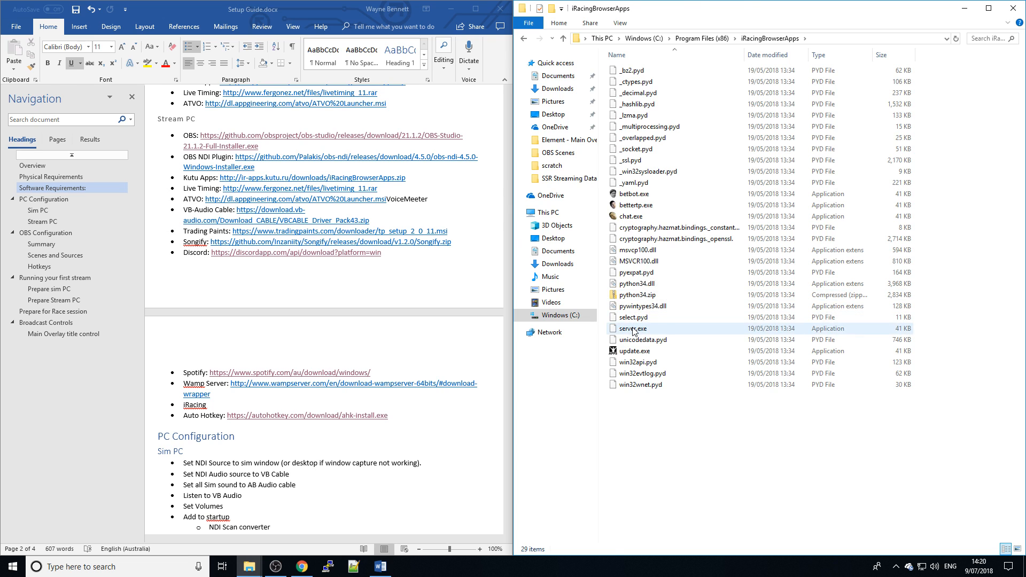
right_click(633, 331)
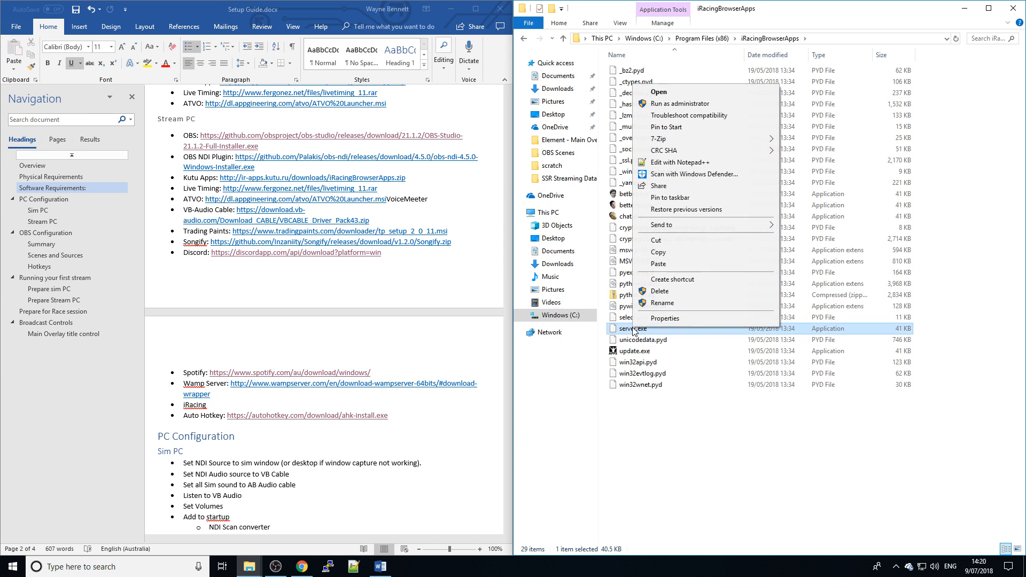
left_click(689, 201)
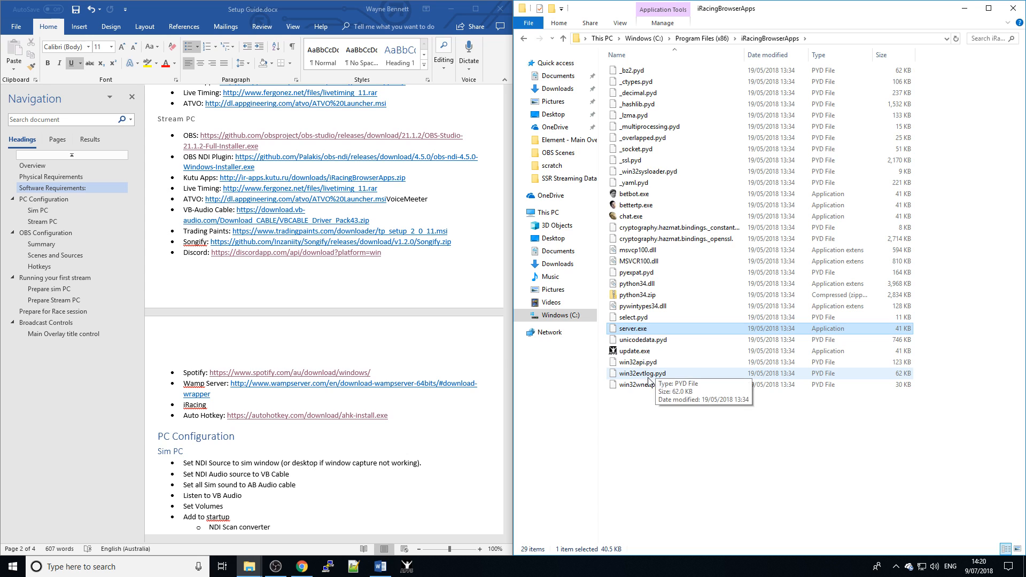
Create a desktop shortcut for update.exe in the iRacingBrowserApps folder
right_click(634, 351)
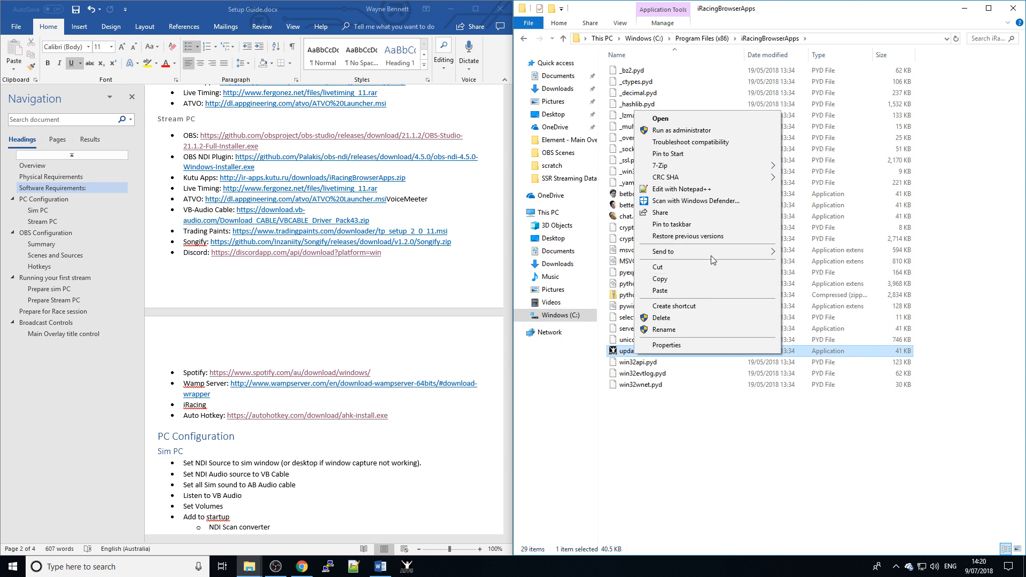
mouse_move(711, 252)
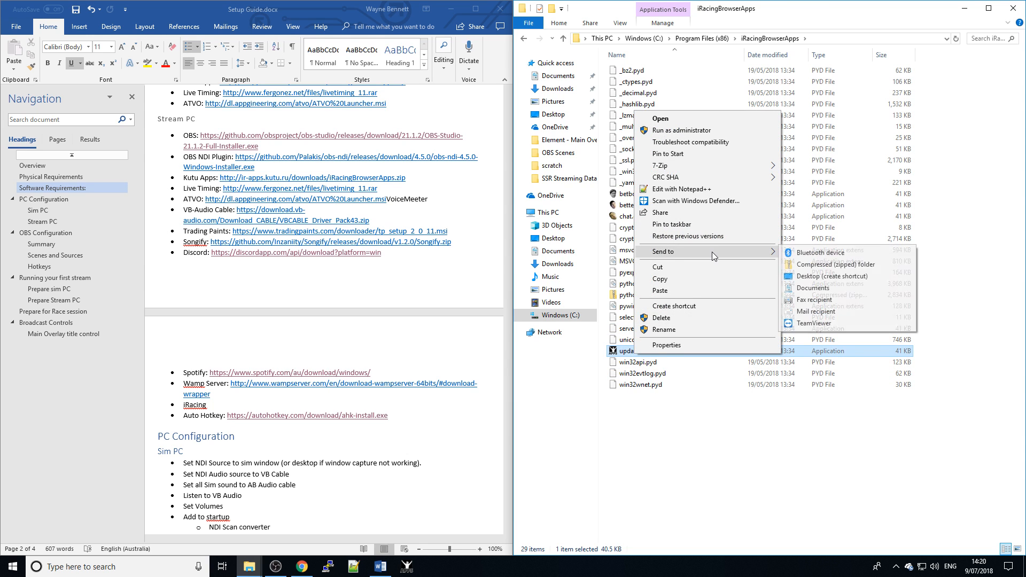
left_click(814, 277)
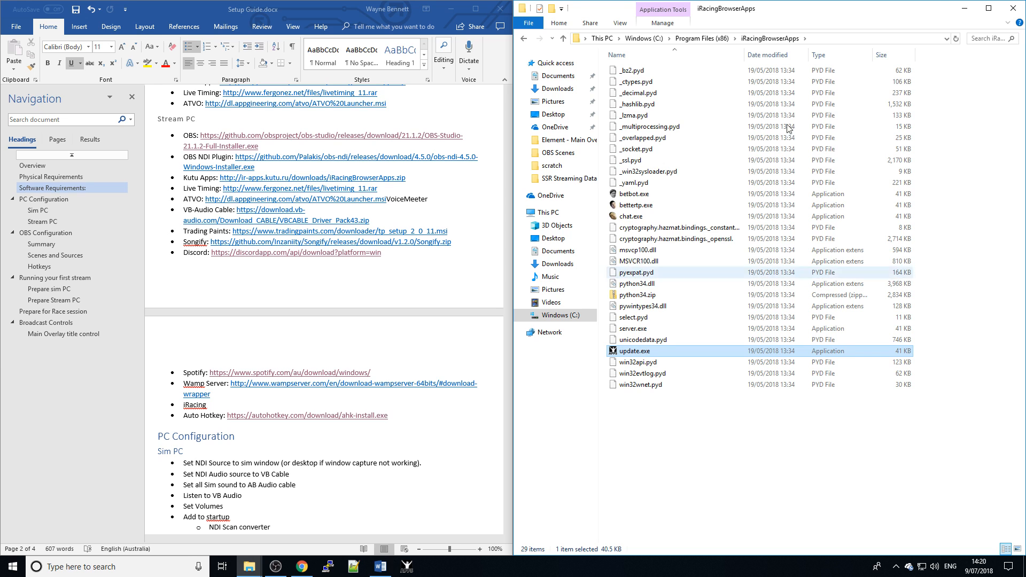
Run the iRacing Browser Apps server and minimize its window
left_click(1013, 9)
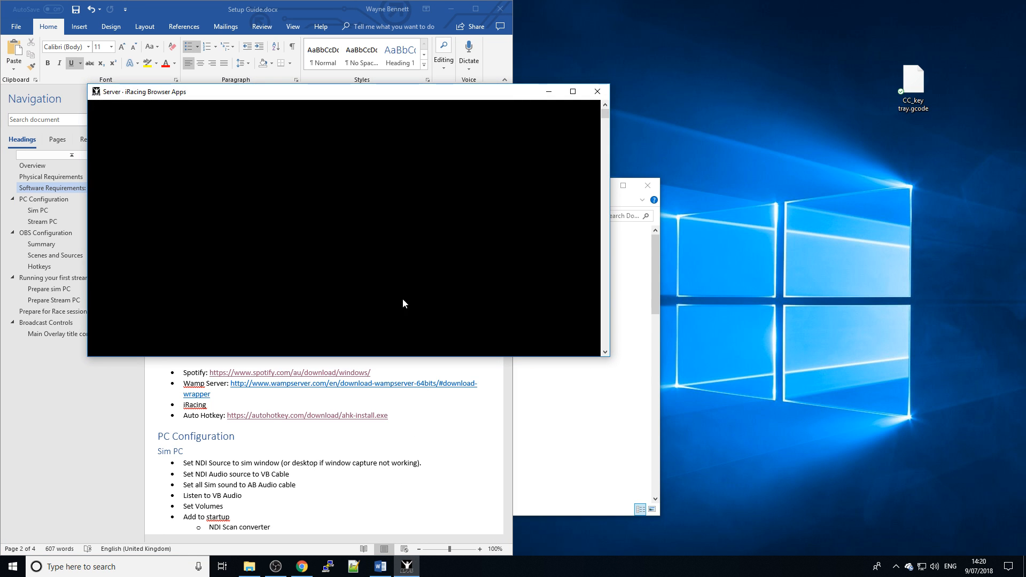
left_click(546, 93)
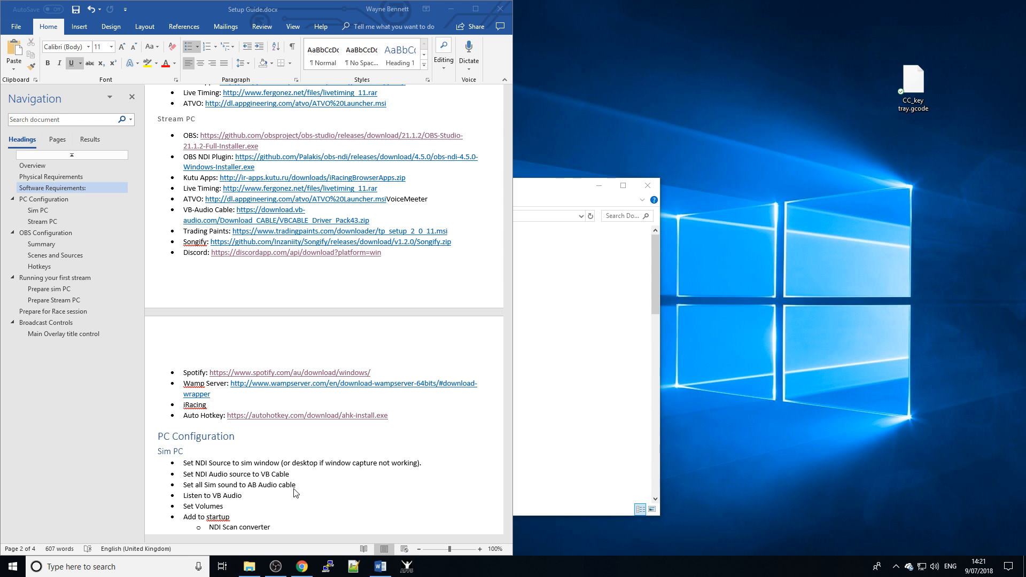
Place the open file window beside the setup guide and open the desktop's Video folder in it
left_click(249, 566)
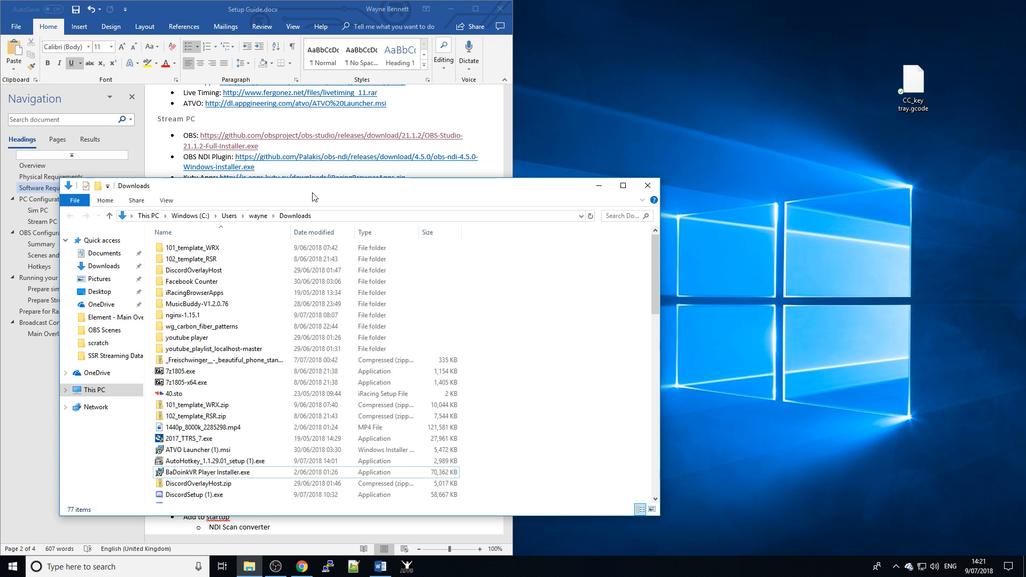
left_click_drag(316, 192, 840, 146)
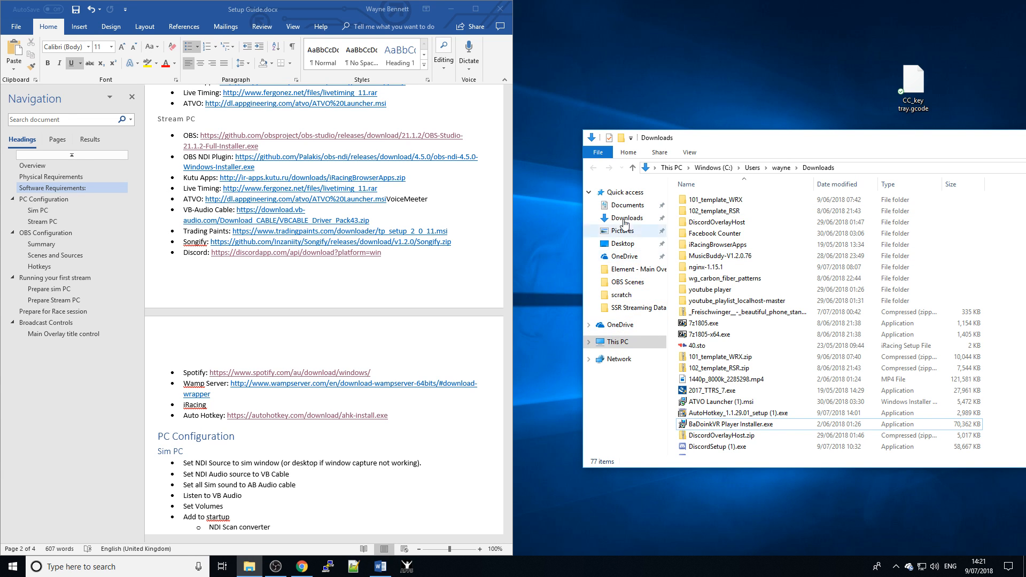
left_click(622, 244)
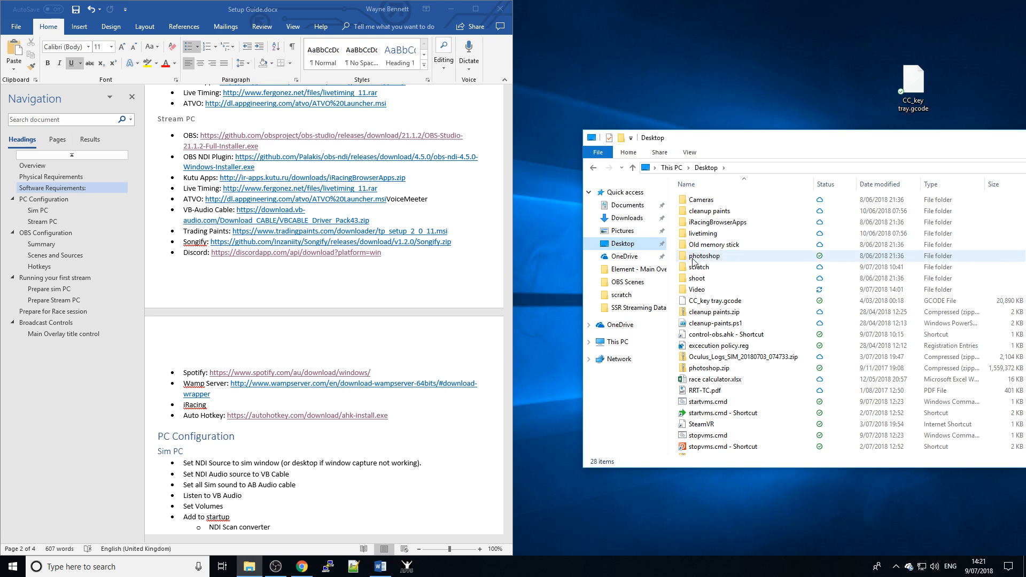
left_click(699, 290)
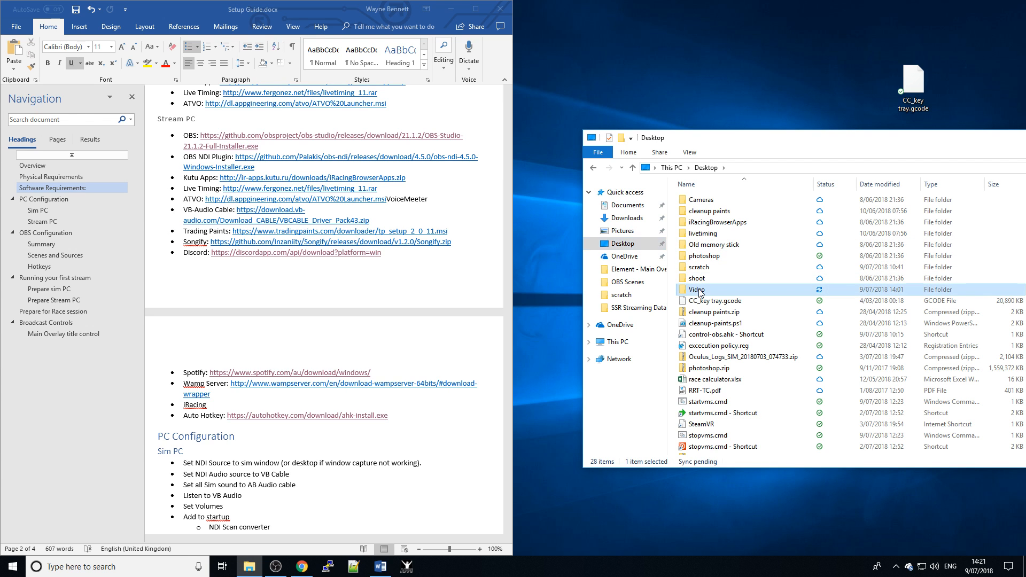
double_click(699, 290)
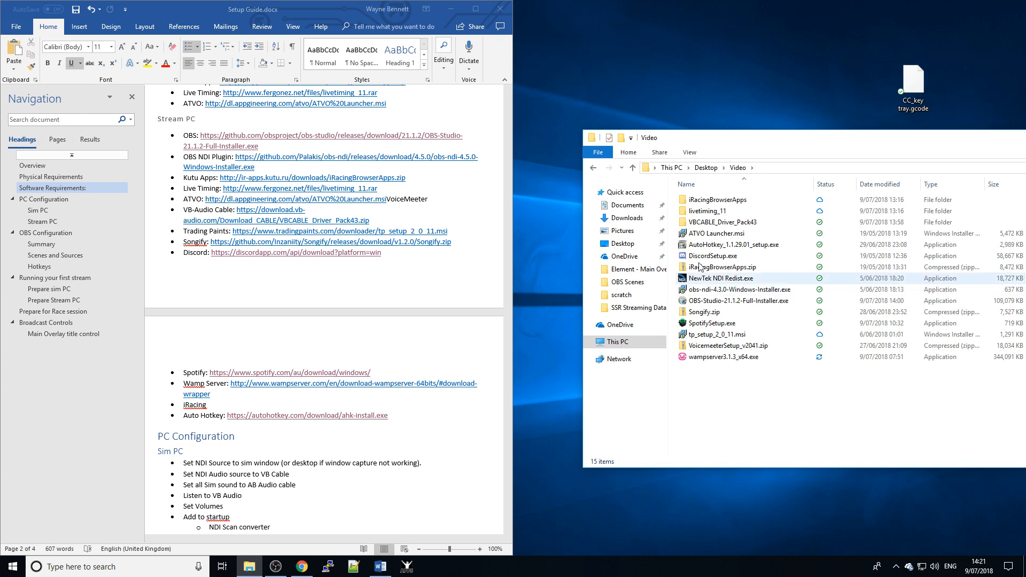
Install ATVO Launcher from the Video folder into its default folder, for the current user only, and exit the installer
left_click(717, 234)
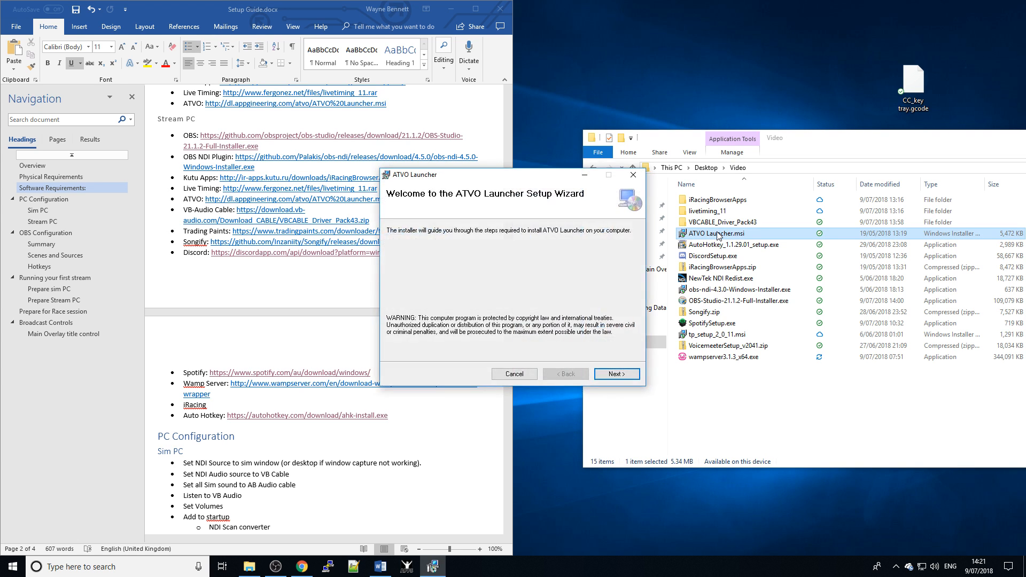
left_click(614, 376)
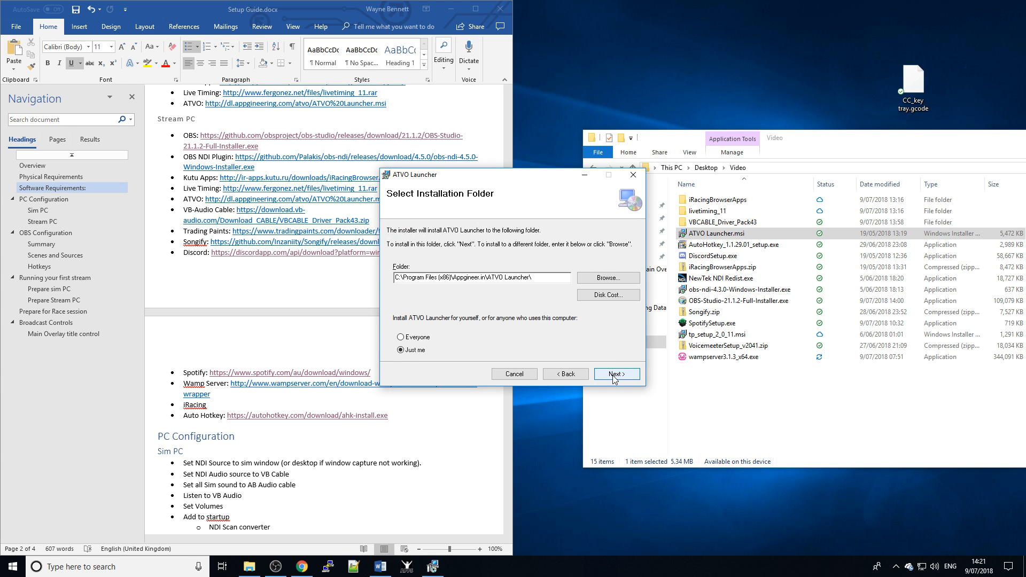
left_click(614, 376)
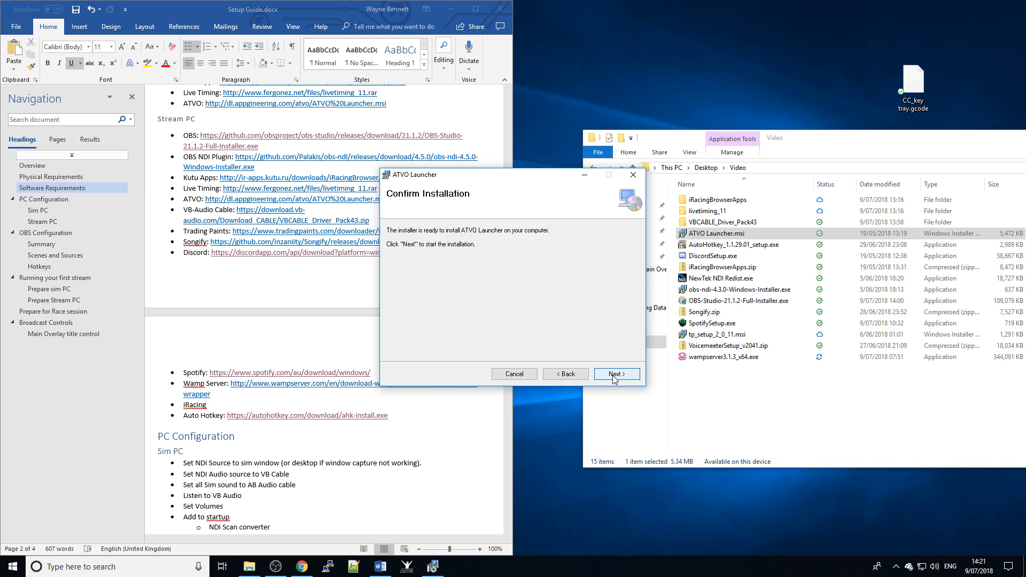
left_click(614, 375)
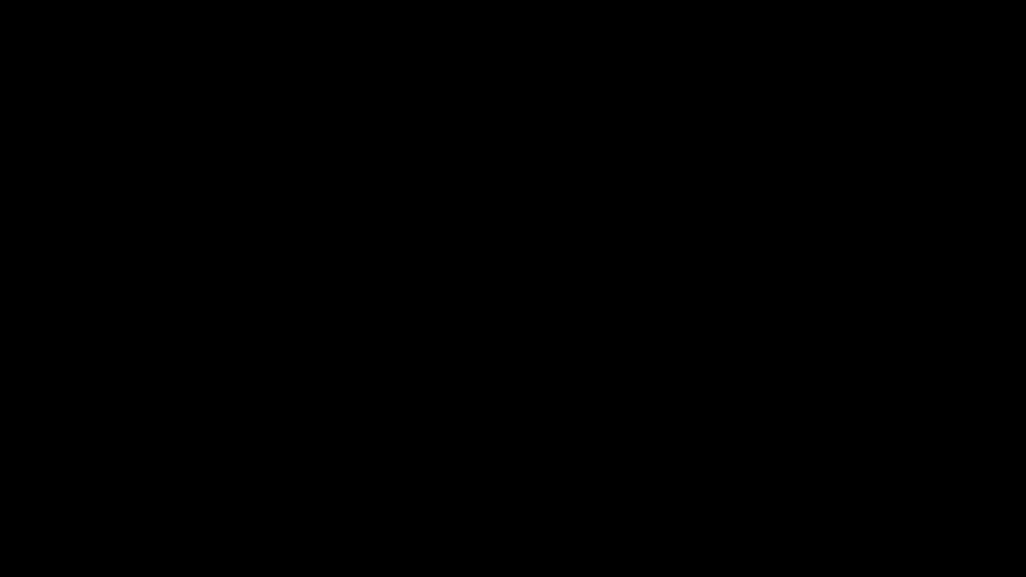
left_click(483, 361)
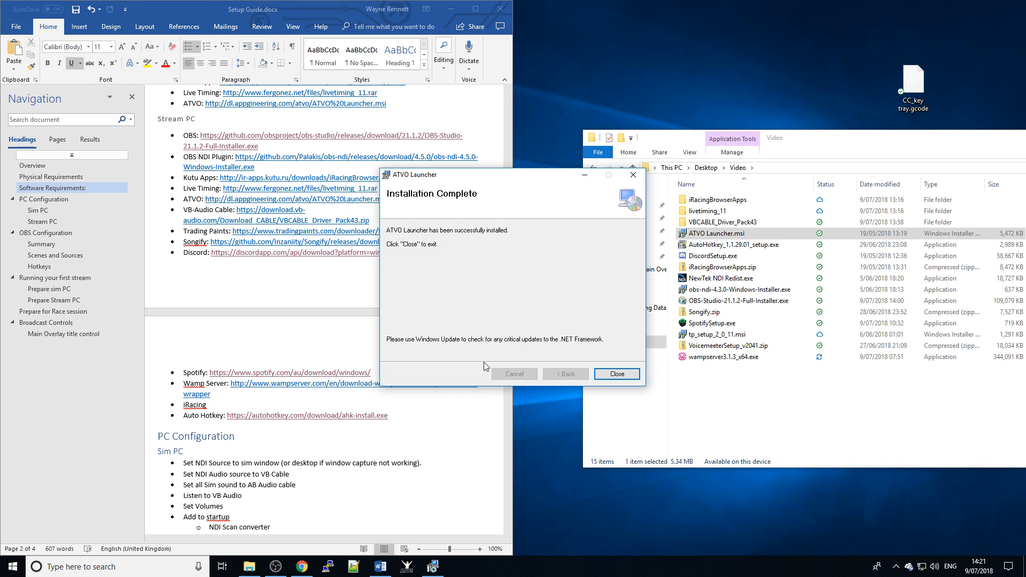
left_click(607, 379)
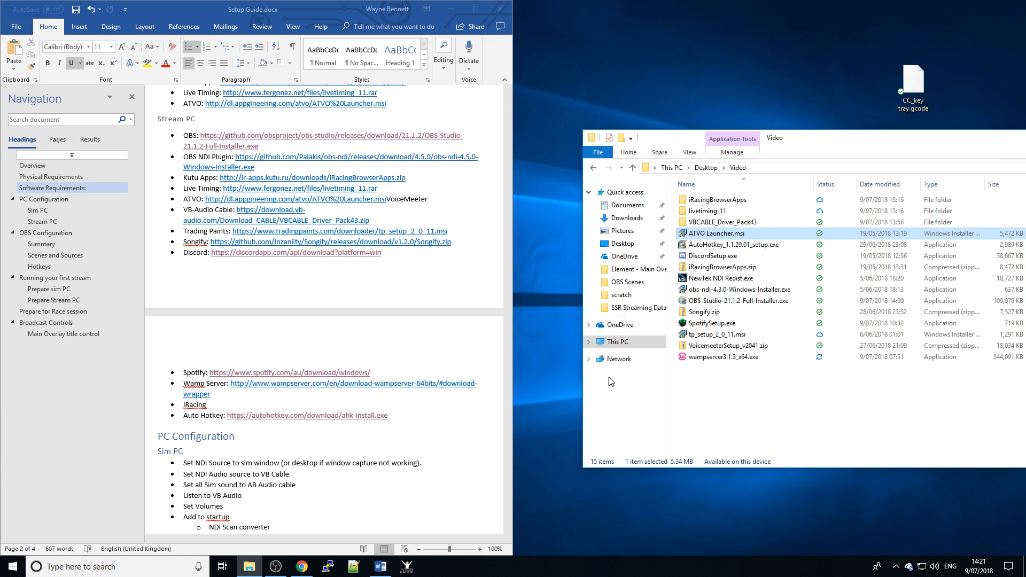
Install the VB-Audio Virtual Cable driver with VBCABLE_Setup_x64.exe from VBCABLE_Driver_Pack43 and close its thank-you page
double_click(716, 223)
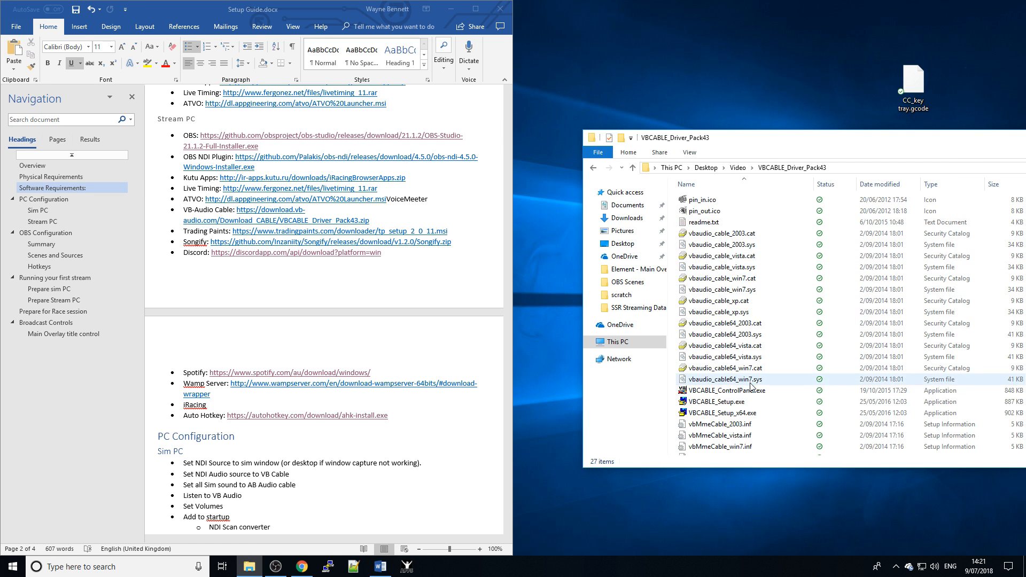
right_click(720, 413)
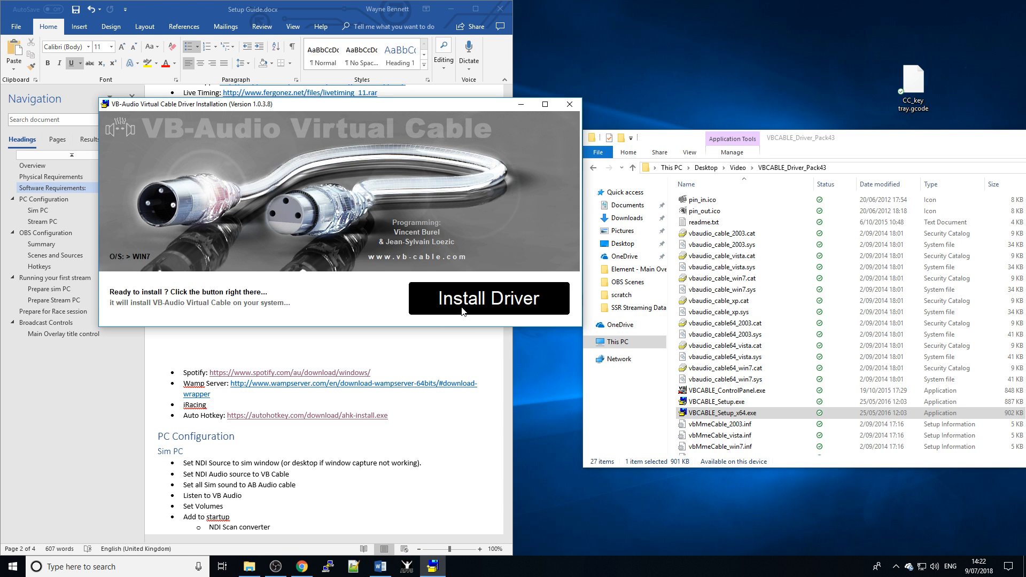
left_click(463, 312)
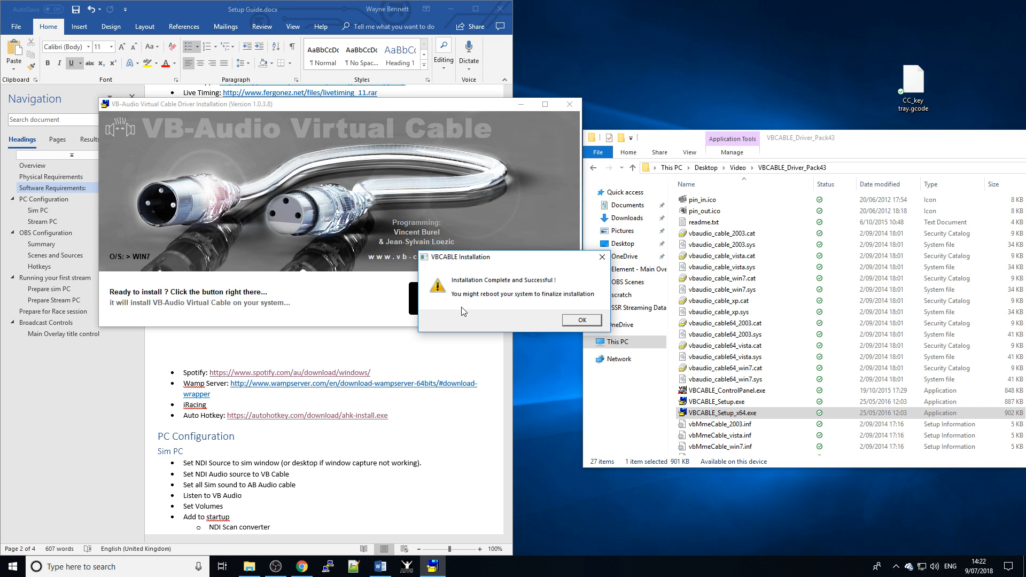
left_click(579, 320)
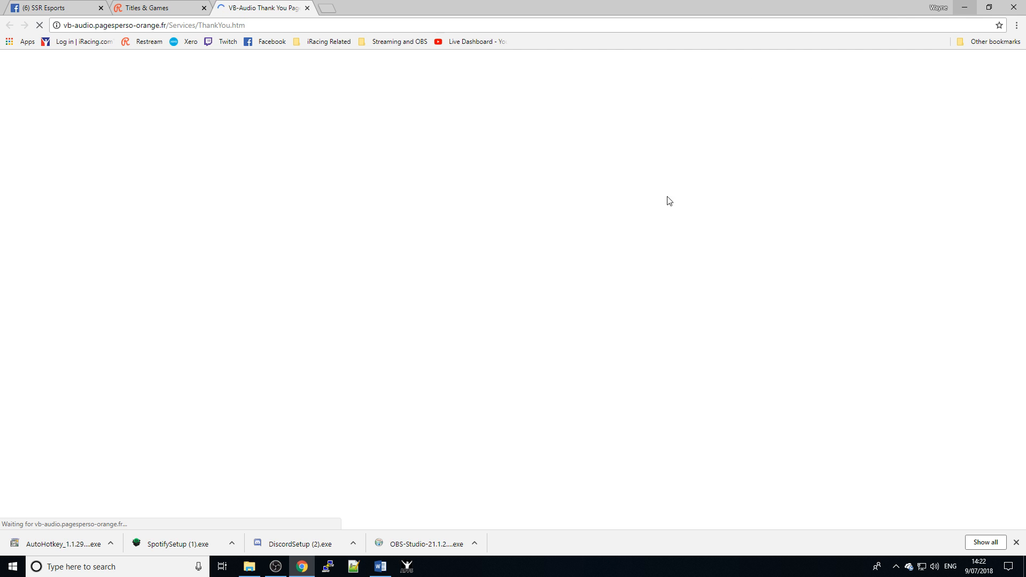
left_click(307, 7)
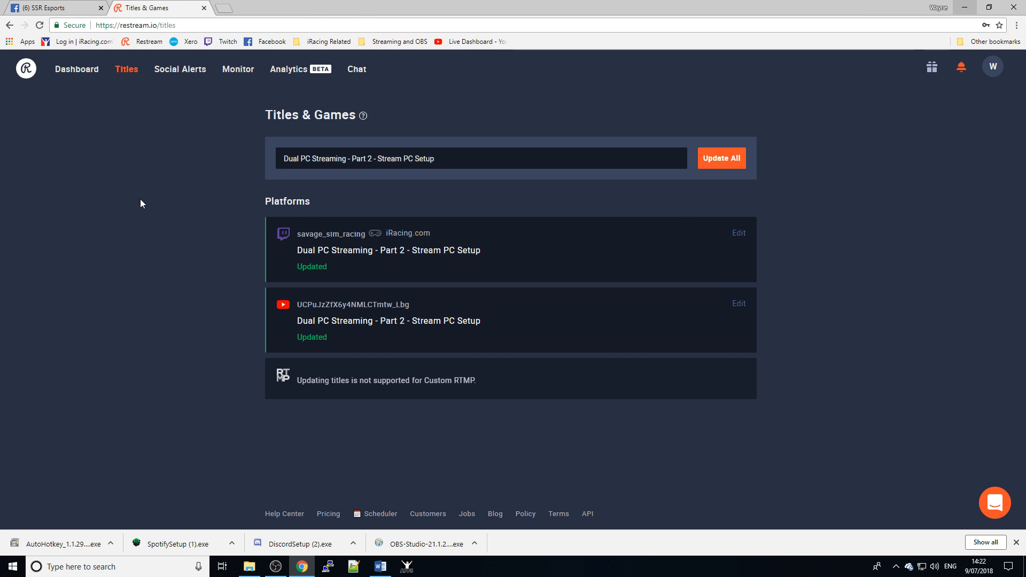
Bring the setup guide and the file window back in front of the browser and return to the Video folder
key("alt+Tab")
key("Tab")
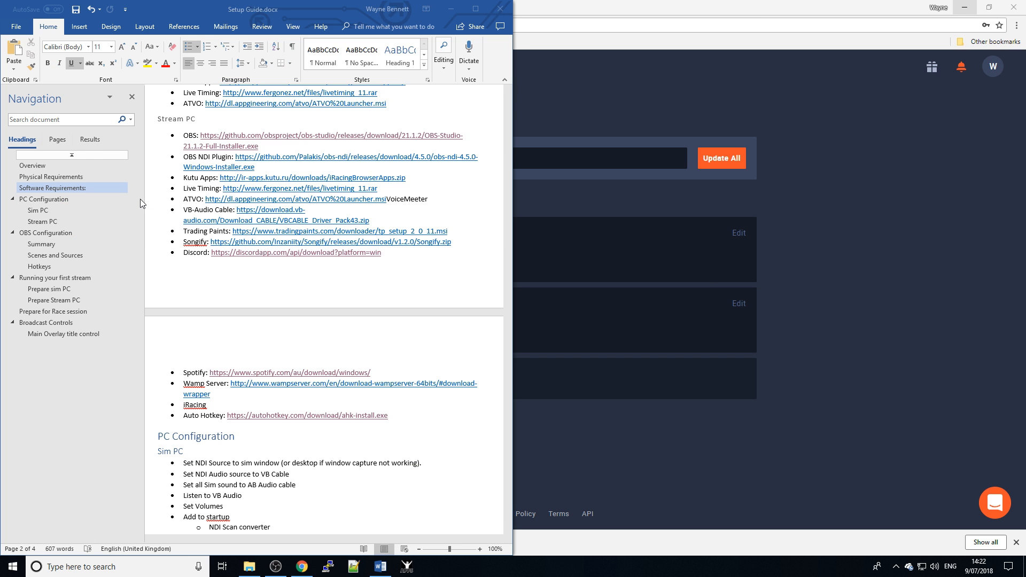
key("alt+Tab")
key("alt+Tab")
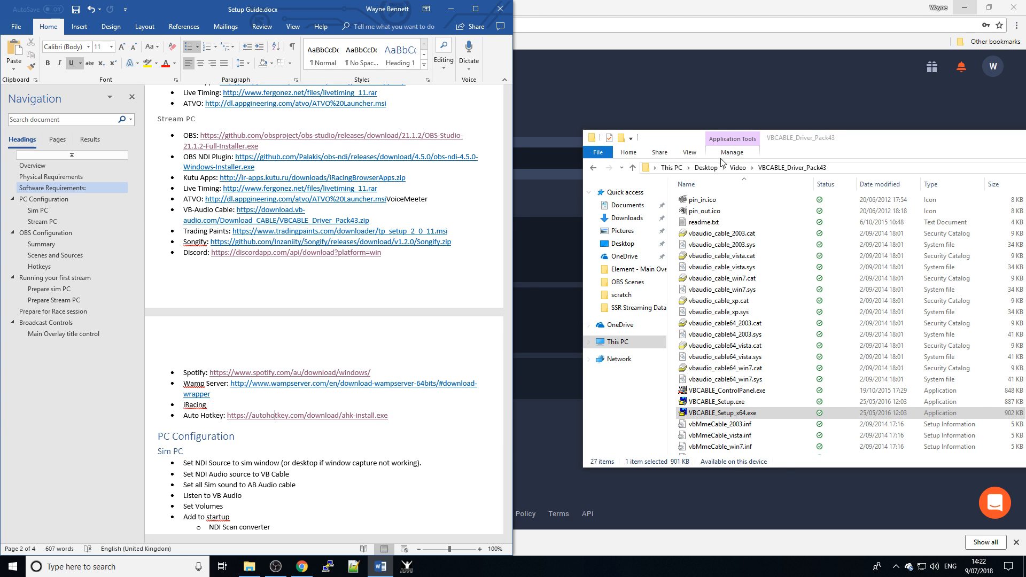
left_click(736, 168)
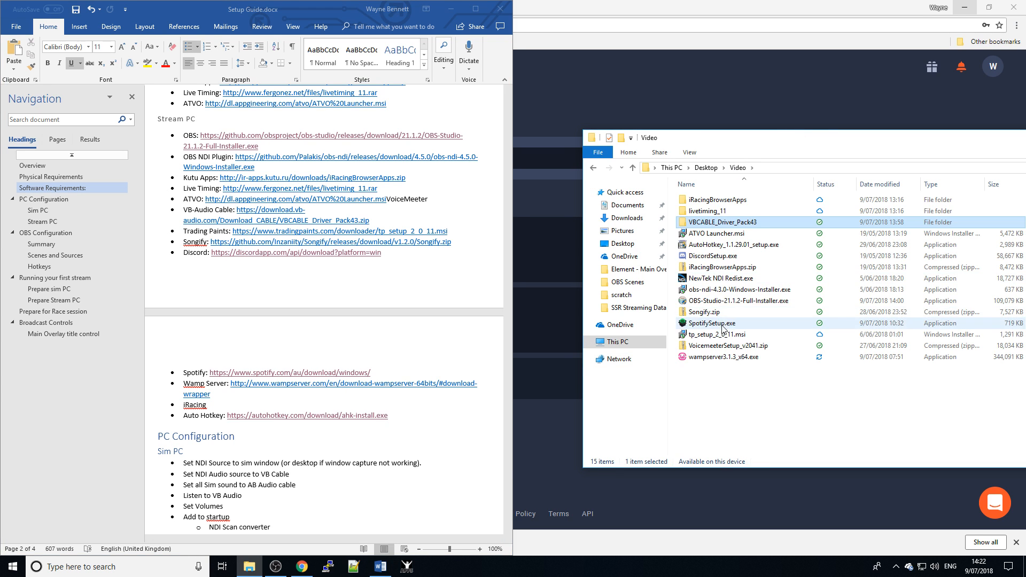
Install Trading Paints from tp_setup_2_0_11.msi, launch it on completion and close its settings window
double_click(706, 336)
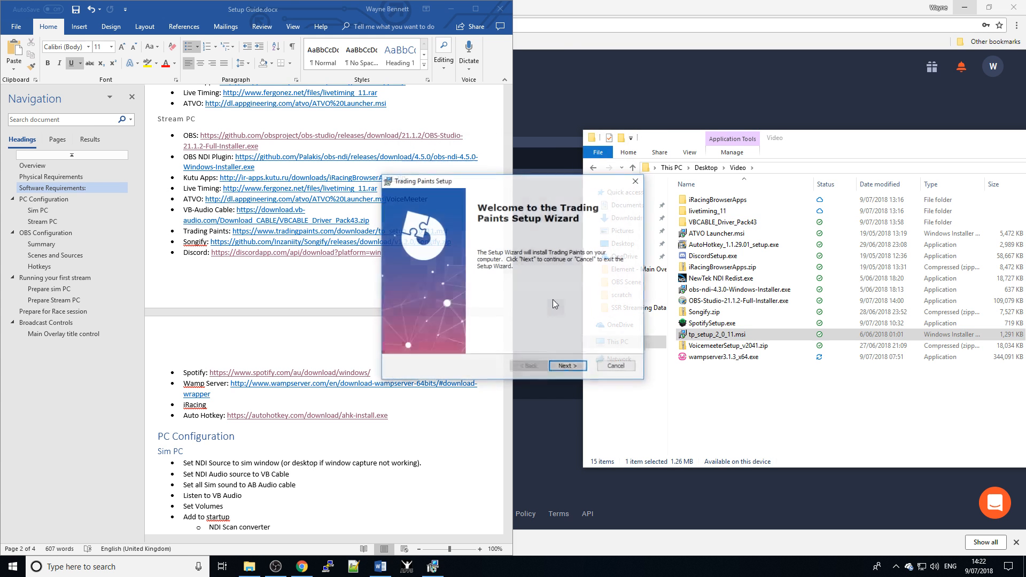
left_click(568, 366)
left_click(568, 367)
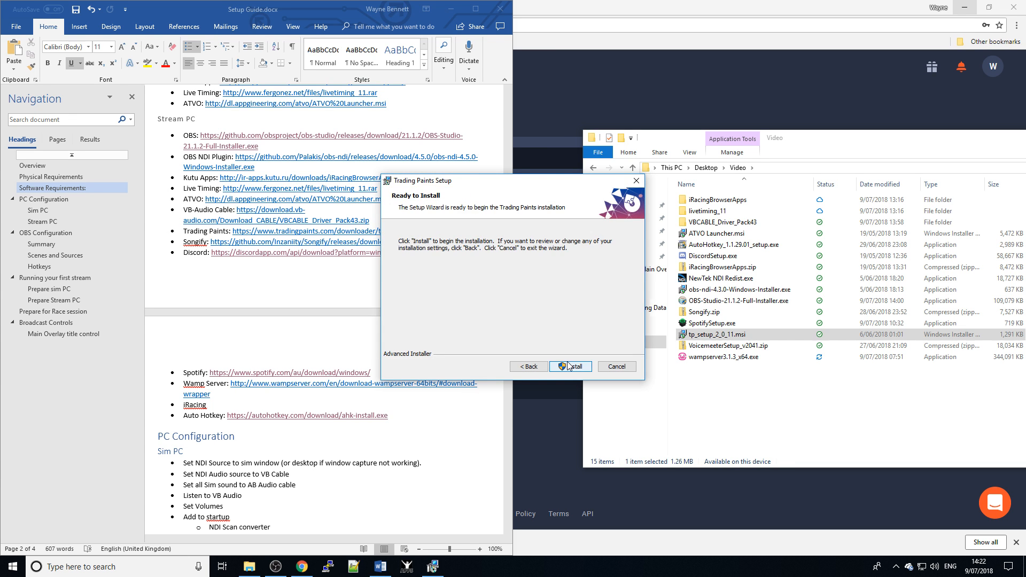
left_click(568, 366)
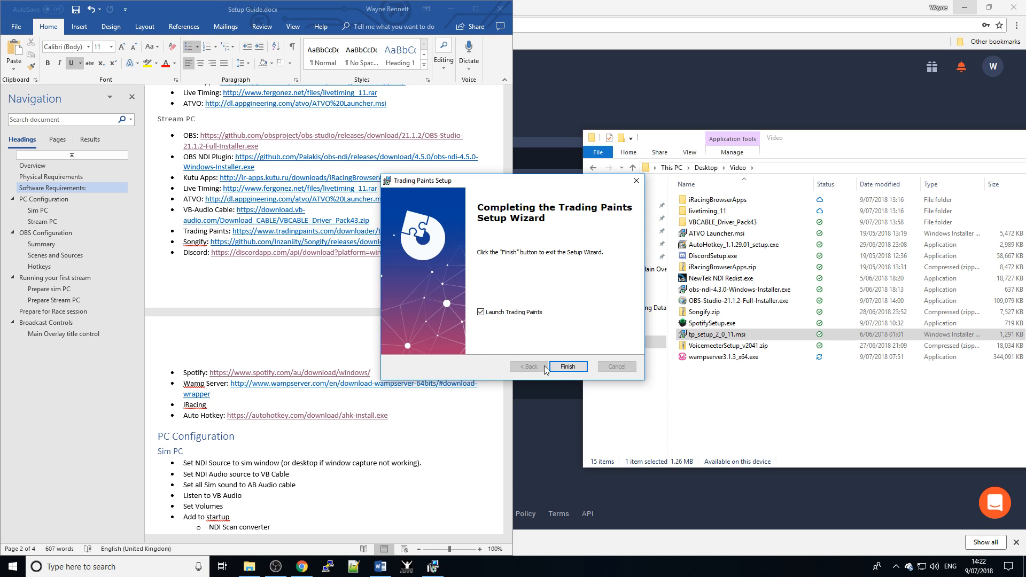
left_click(560, 366)
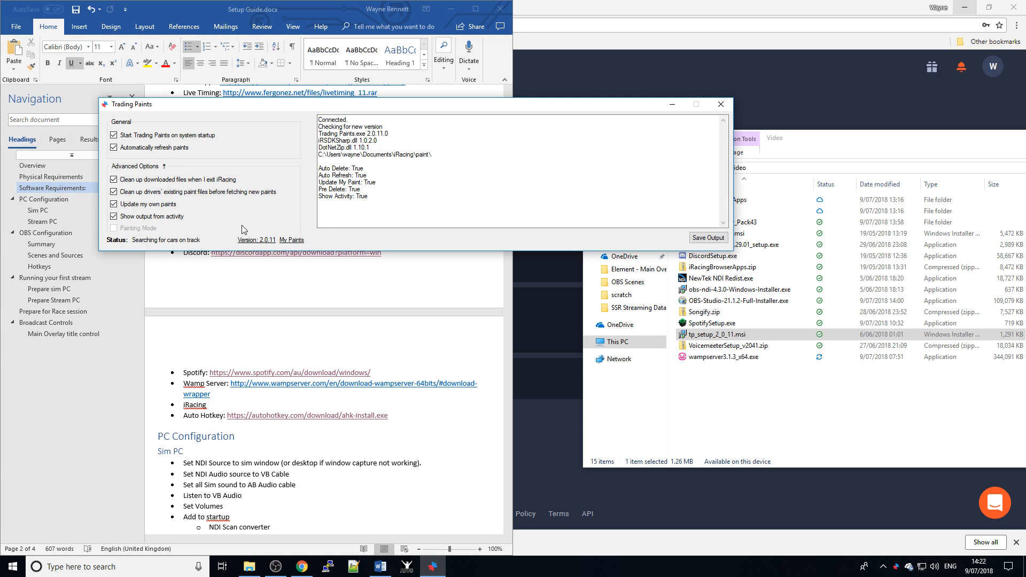
left_click(721, 104)
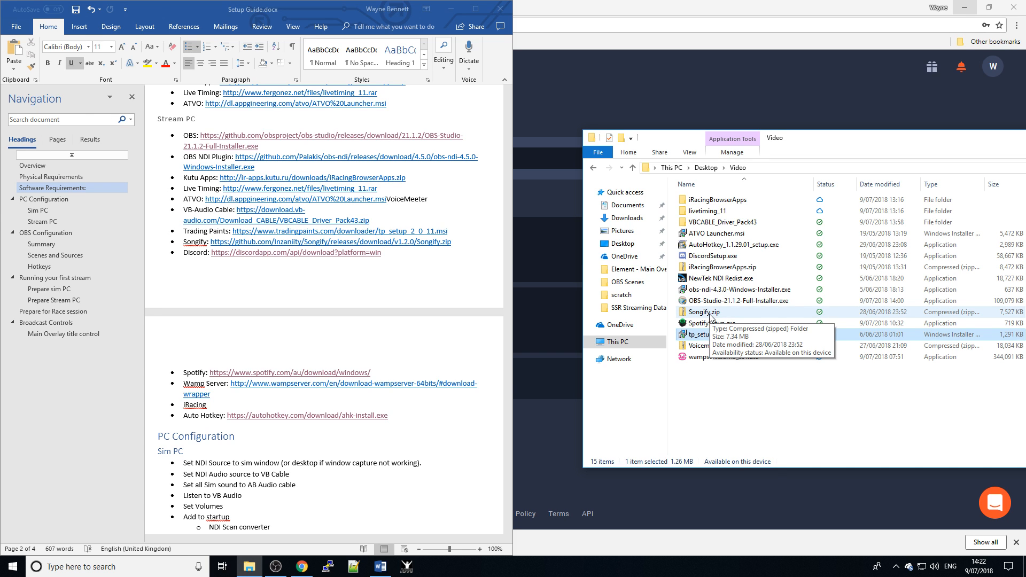
Check the contents of Songify.zip and extract it with 7-Zip into a Songify subfolder of the Video folder
double_click(710, 313)
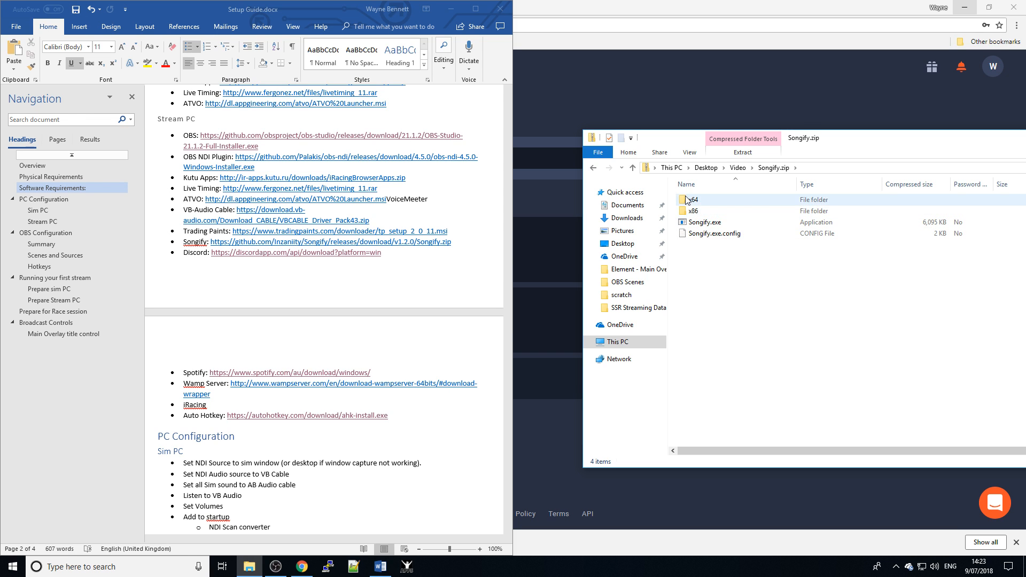
left_click(738, 168)
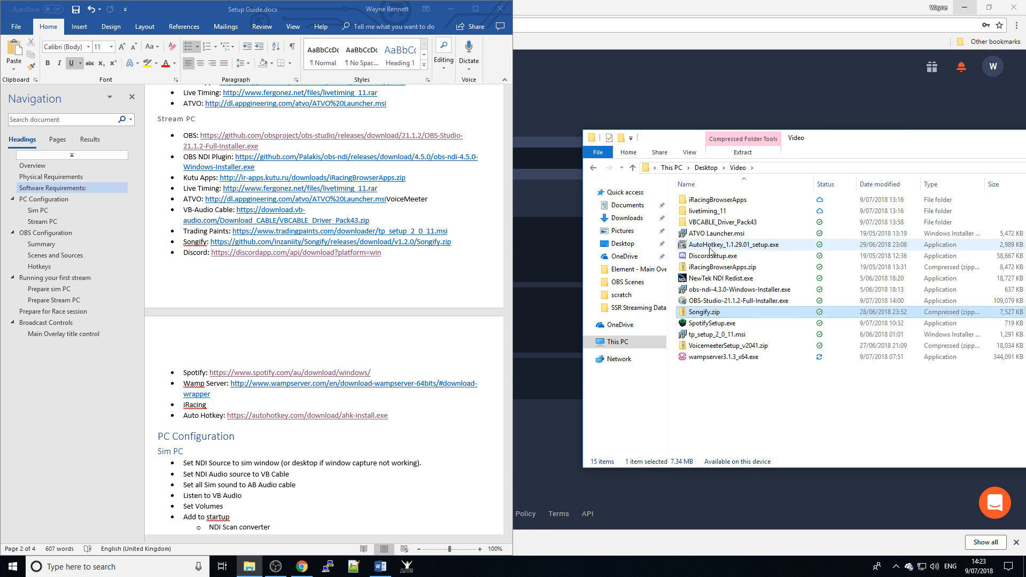
right_click(706, 315)
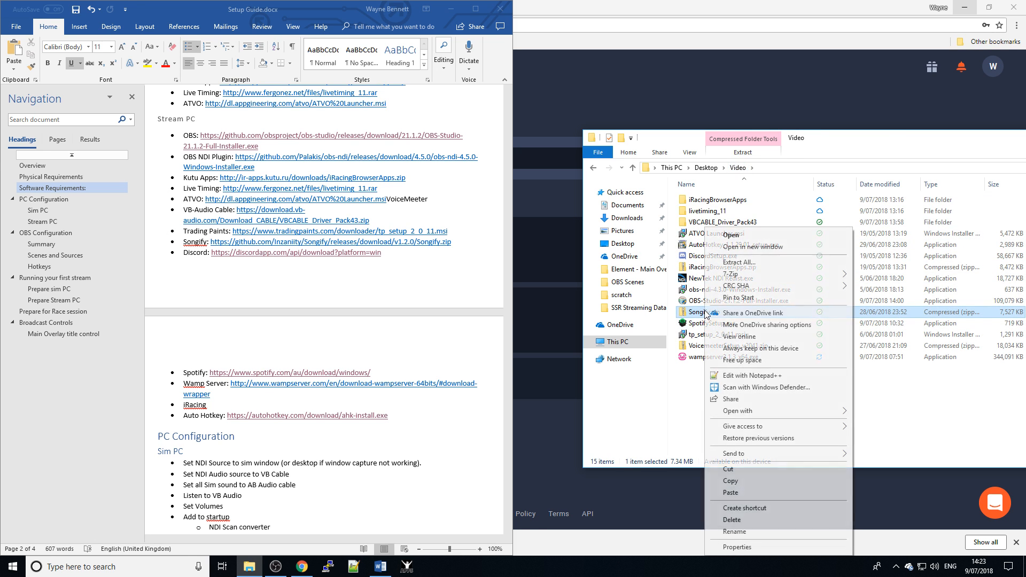
mouse_move(745, 276)
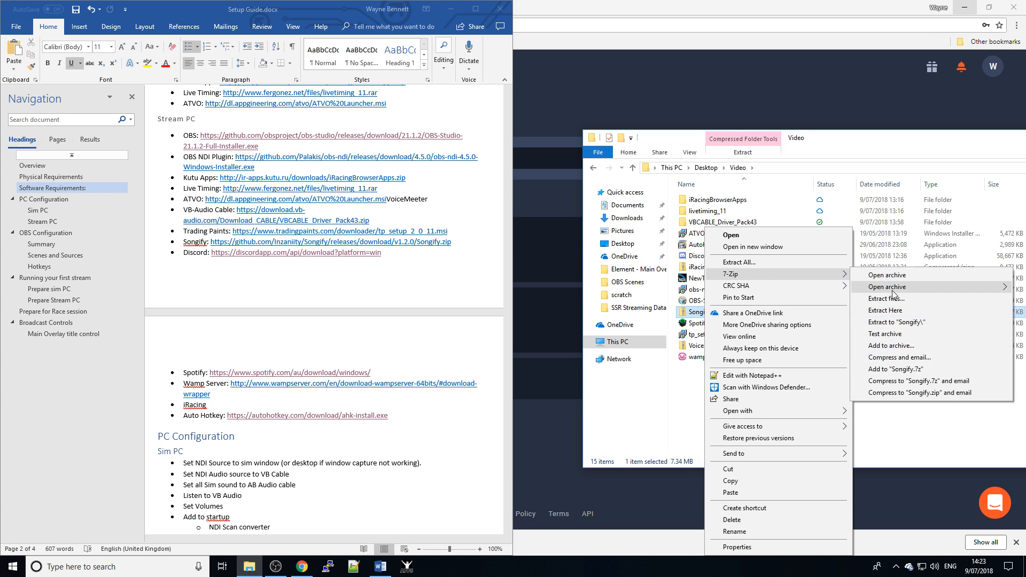
left_click(907, 322)
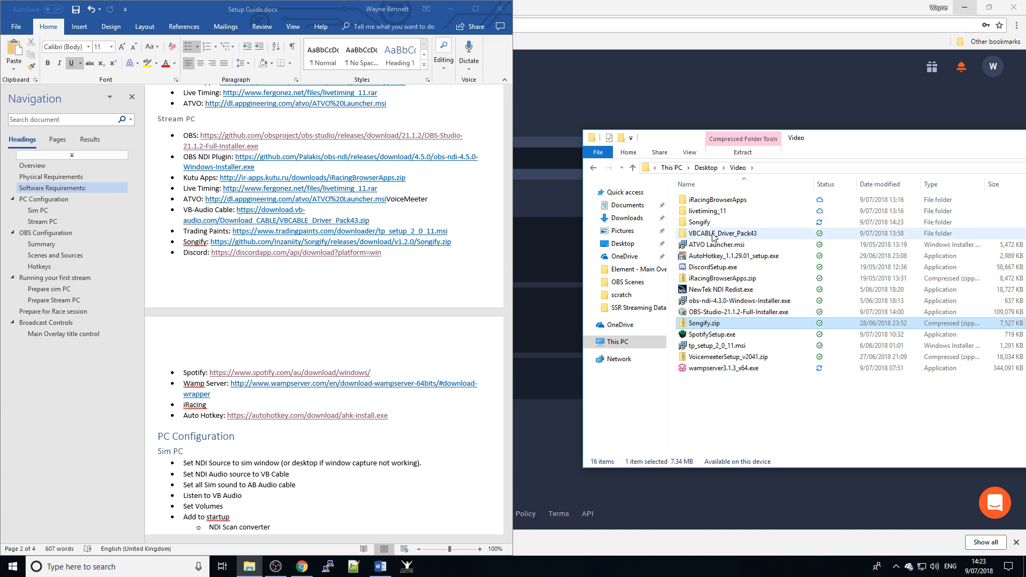
Copy the extracted Songify folder into C:\Program Files (x86), granting administrator permission
left_click(710, 223)
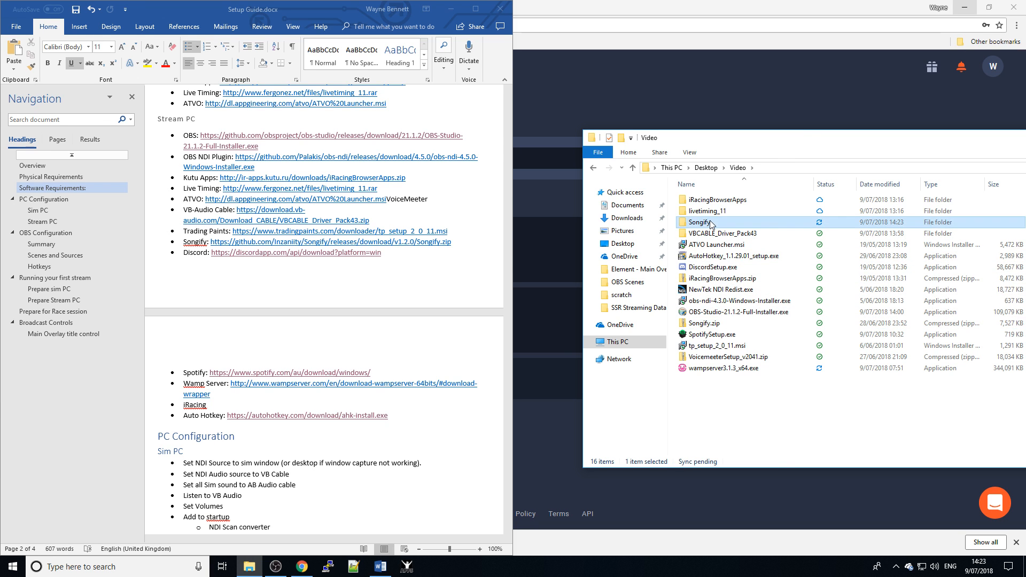
left_click(620, 343)
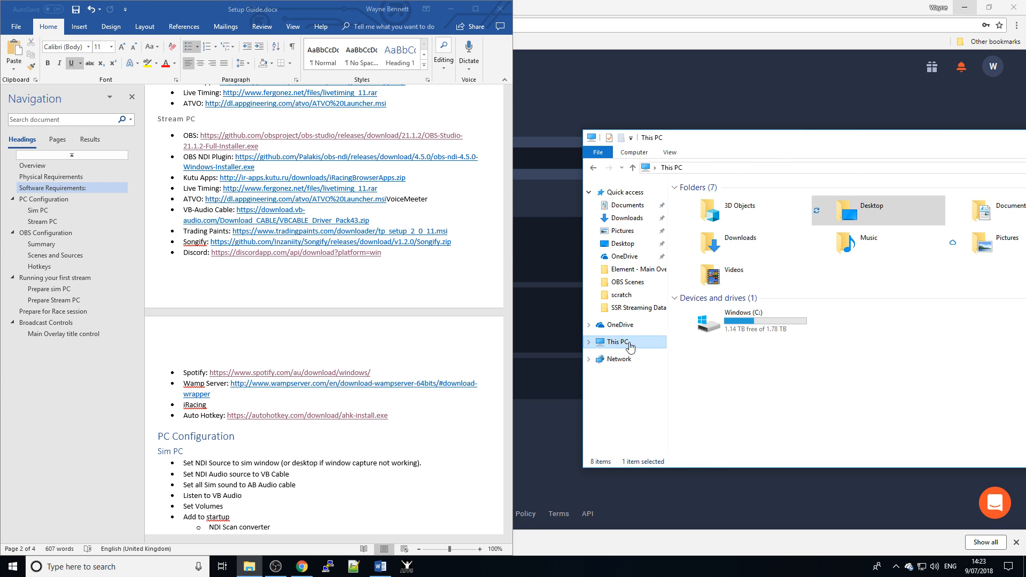
double_click(718, 323)
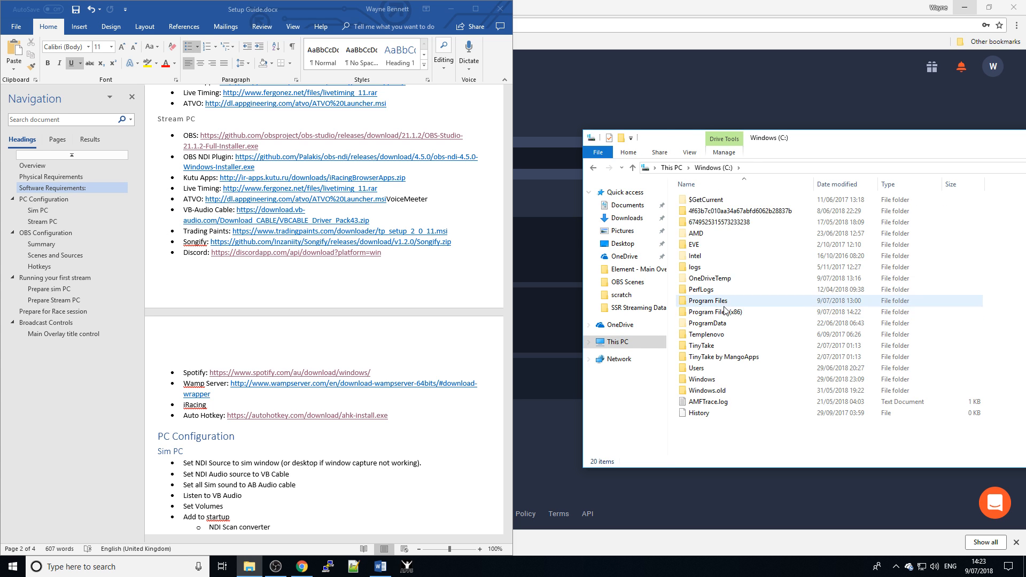
double_click(725, 312)
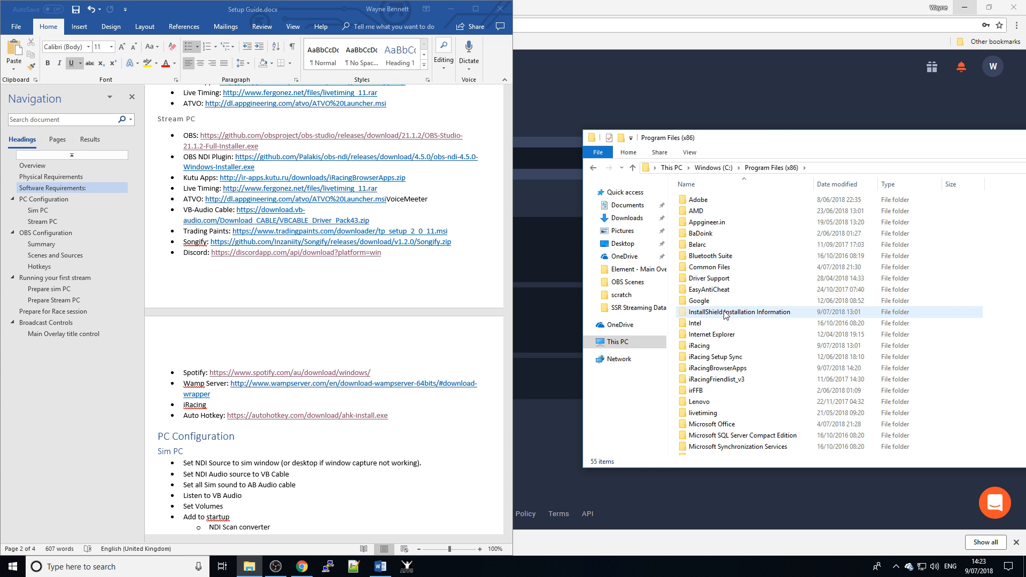
key("ctrl+v")
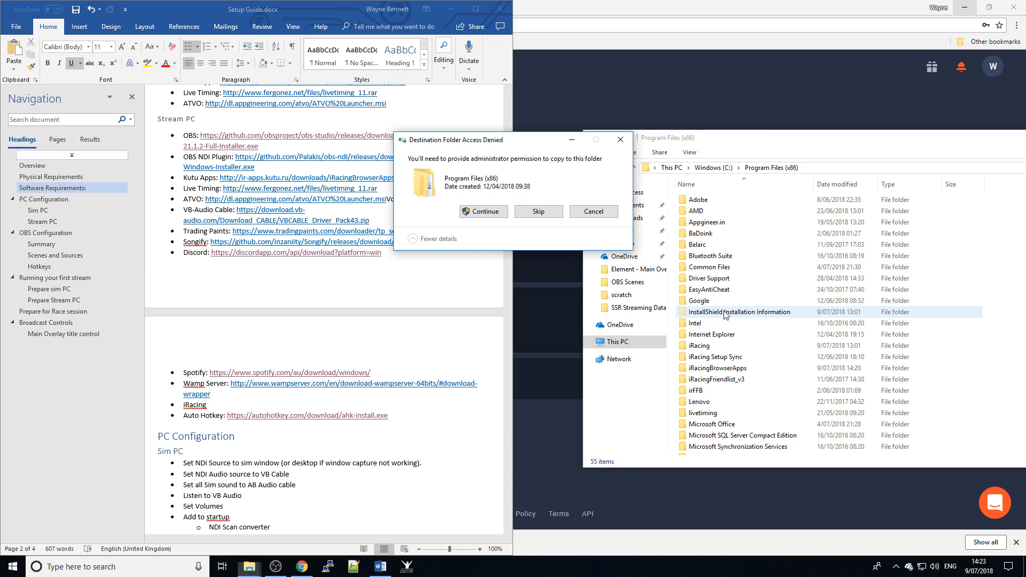
left_click(484, 212)
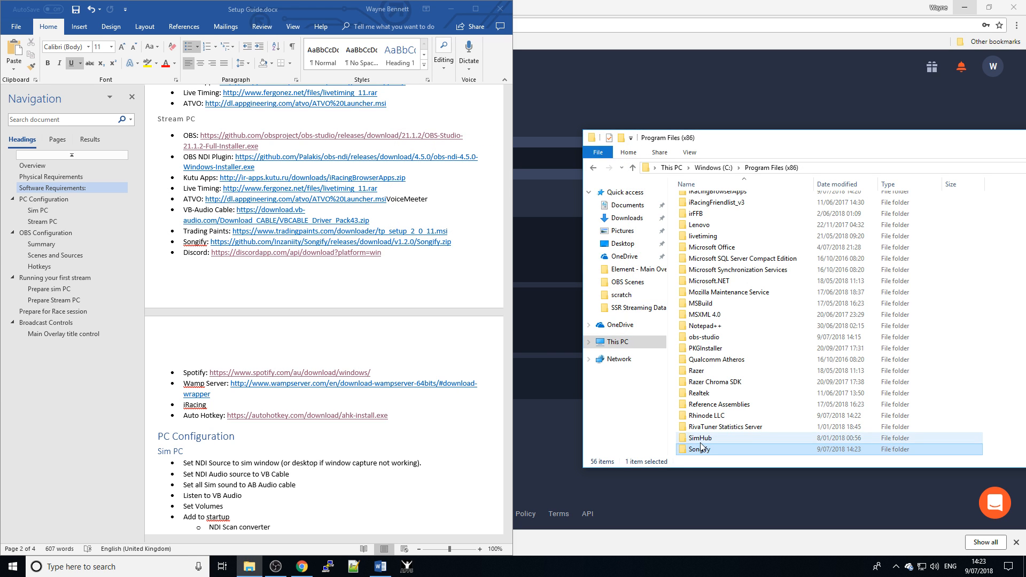
Pin Songify.exe from the copied Songify folder to the taskbar and return to the desktop's Video folder
double_click(701, 451)
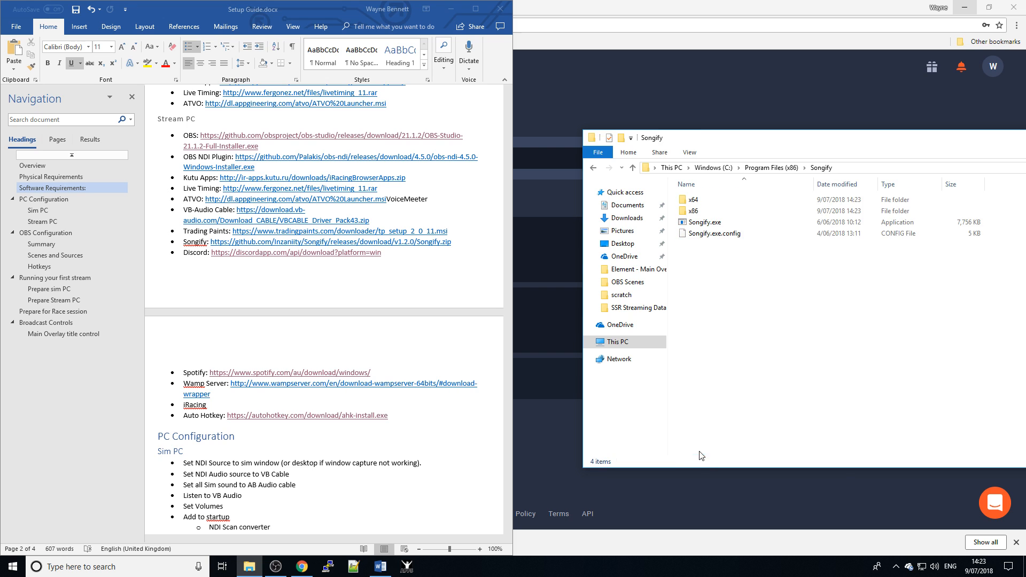
left_click(695, 222)
right_click(695, 224)
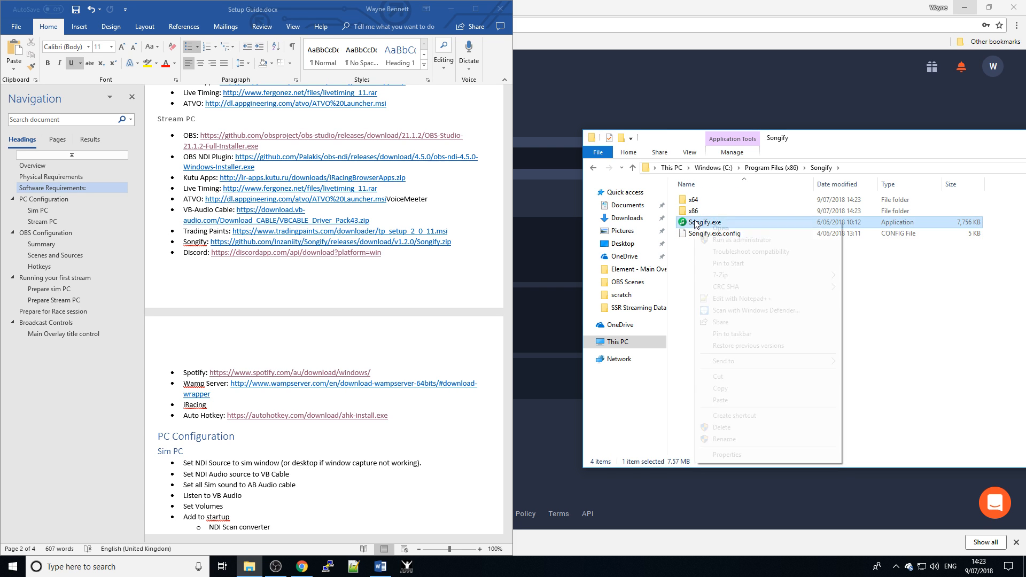
left_click(749, 333)
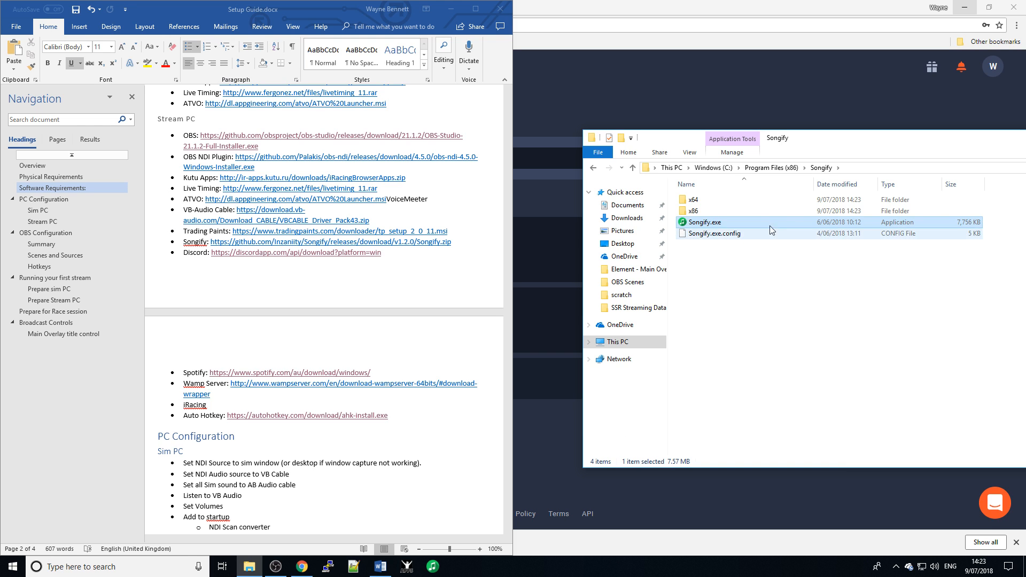
left_click(644, 246)
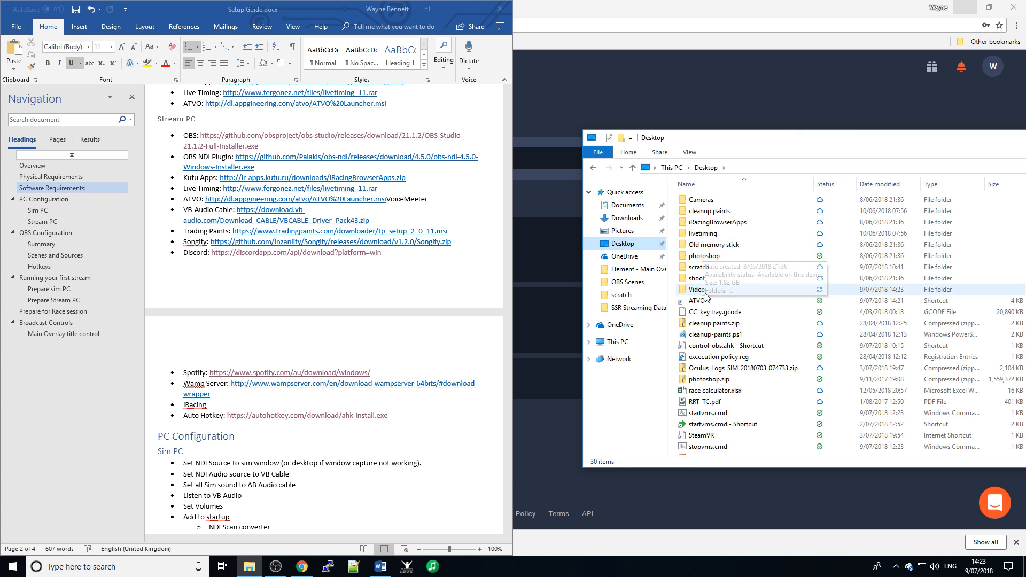
double_click(695, 291)
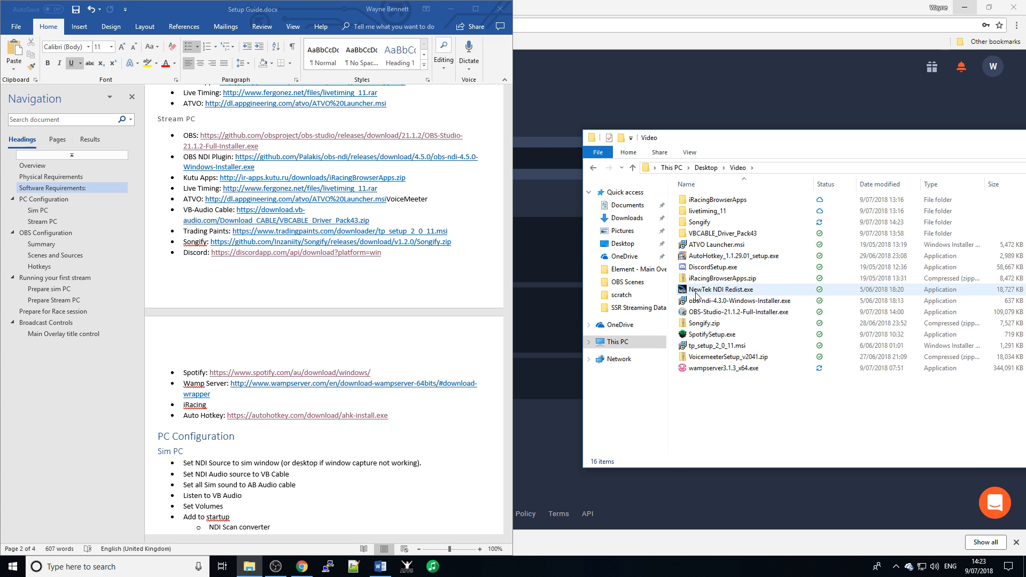
Install Discord from DiscordSetup.exe in the Video folder and join the General voice channel of the SSR Esports server
double_click(705, 269)
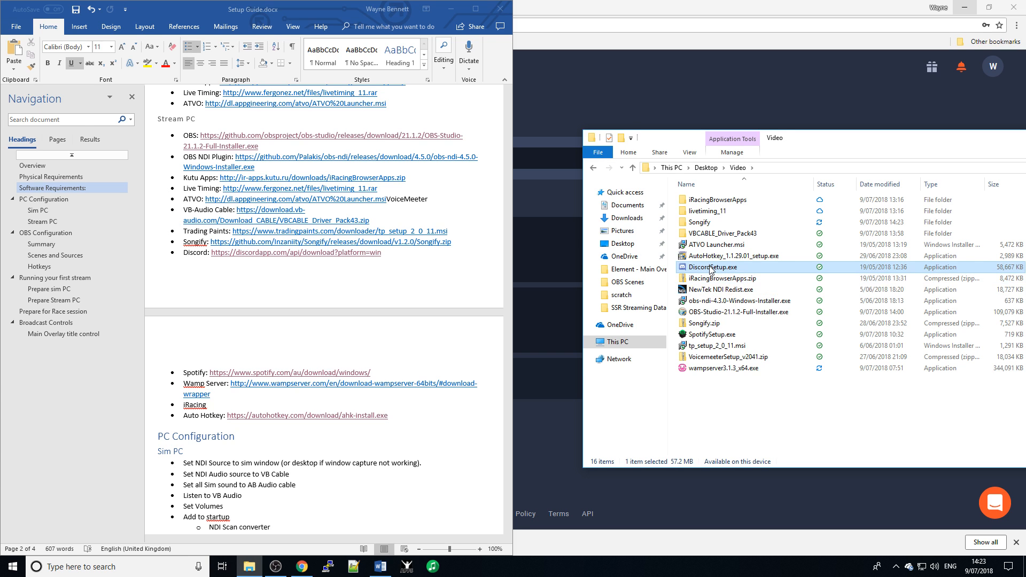
double_click(710, 267)
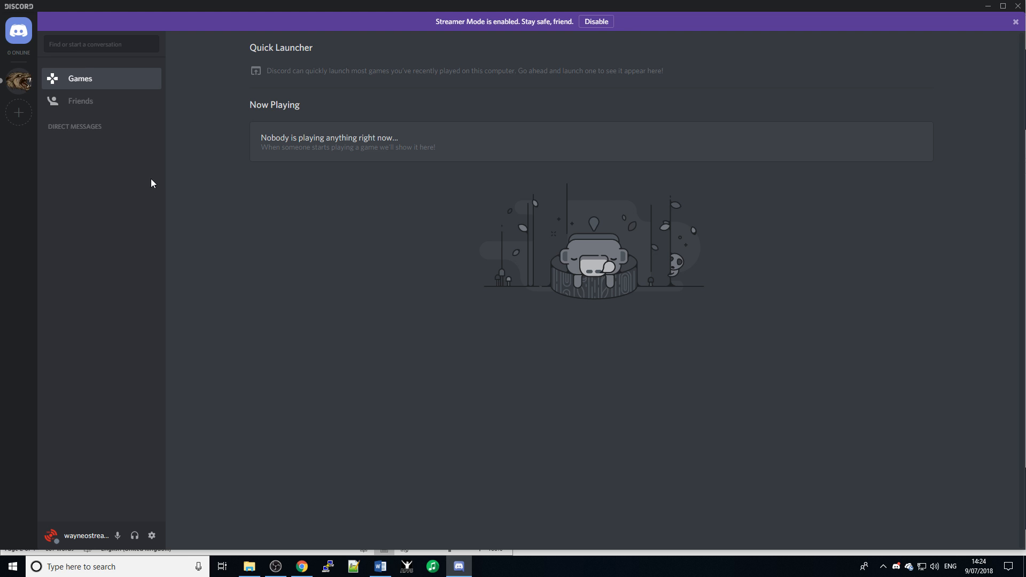
left_click(18, 81)
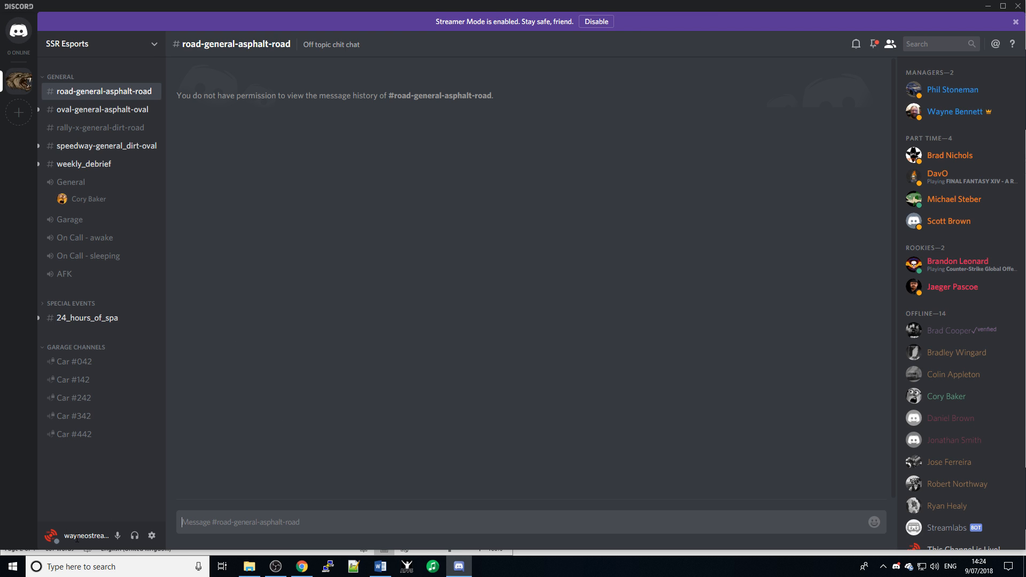
left_click(75, 182)
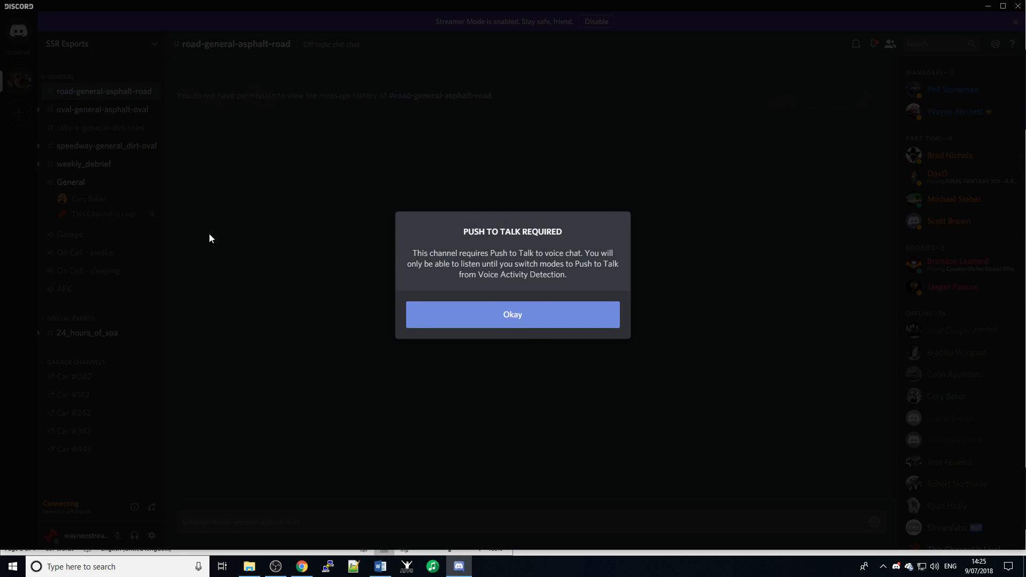
left_click(505, 313)
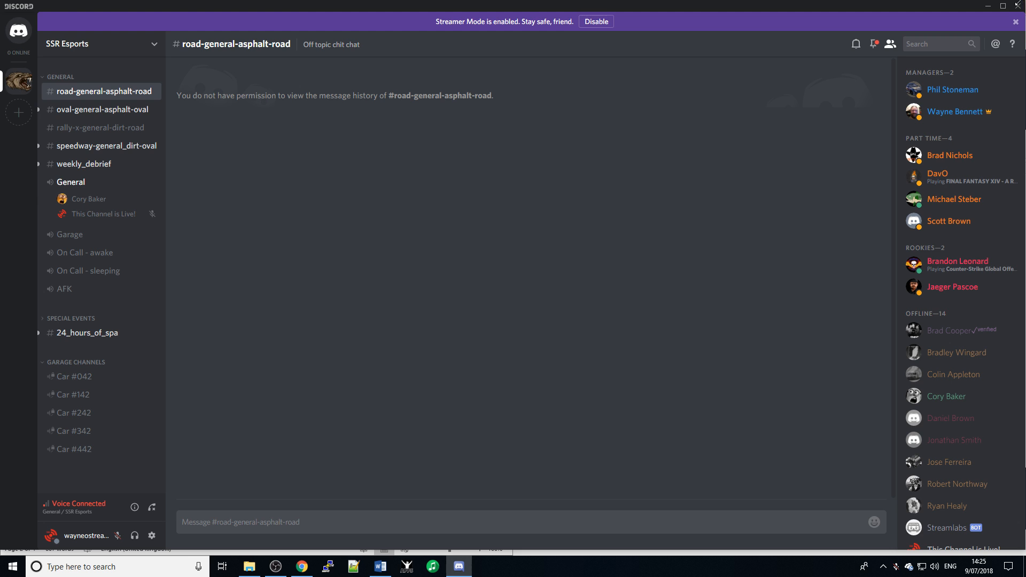
left_click(1017, 5)
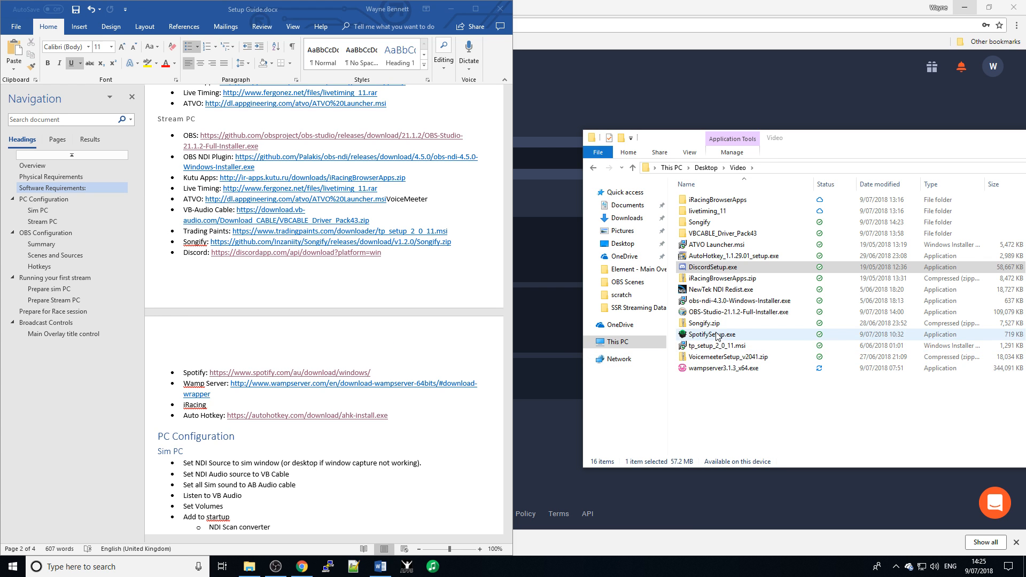
Install Spotify by running SpotifySetup.exe from the Video folder
double_click(716, 335)
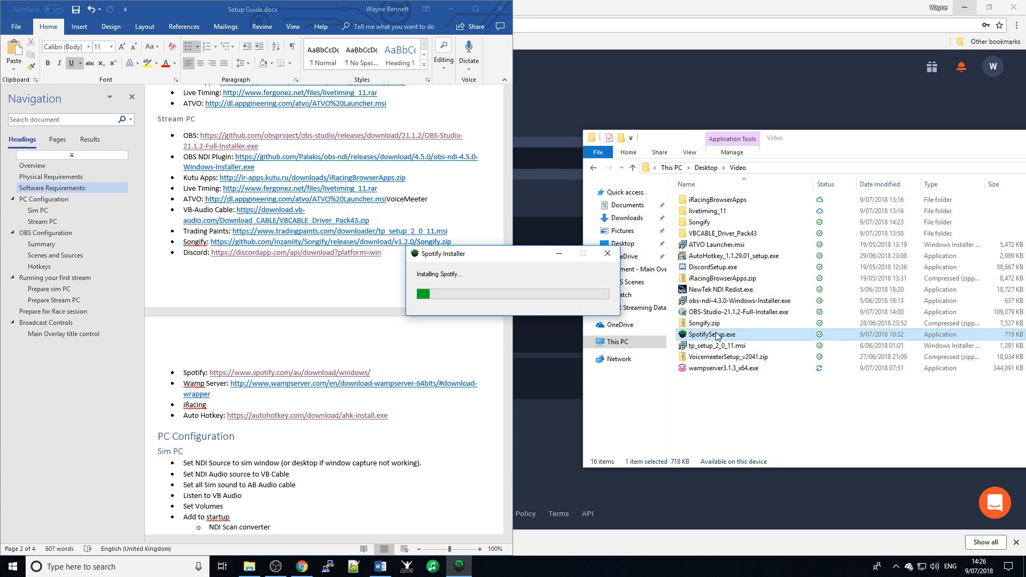
Add the bullets "NDI Redist" and "Voicemeeter" below Auto Hotkey in the setup guide's Stream PC software list
left_click(392, 418)
key("Return")
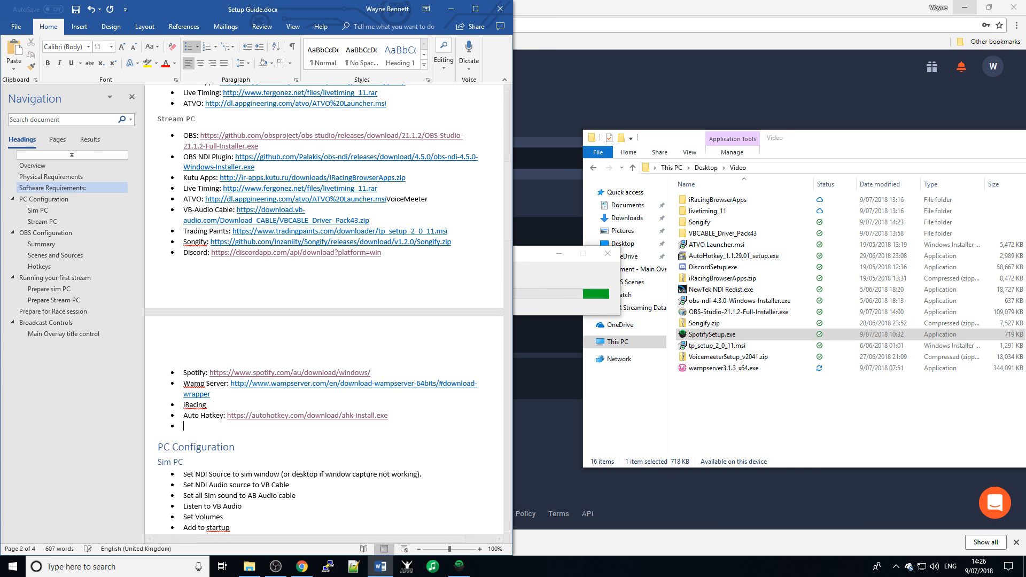
type("N")
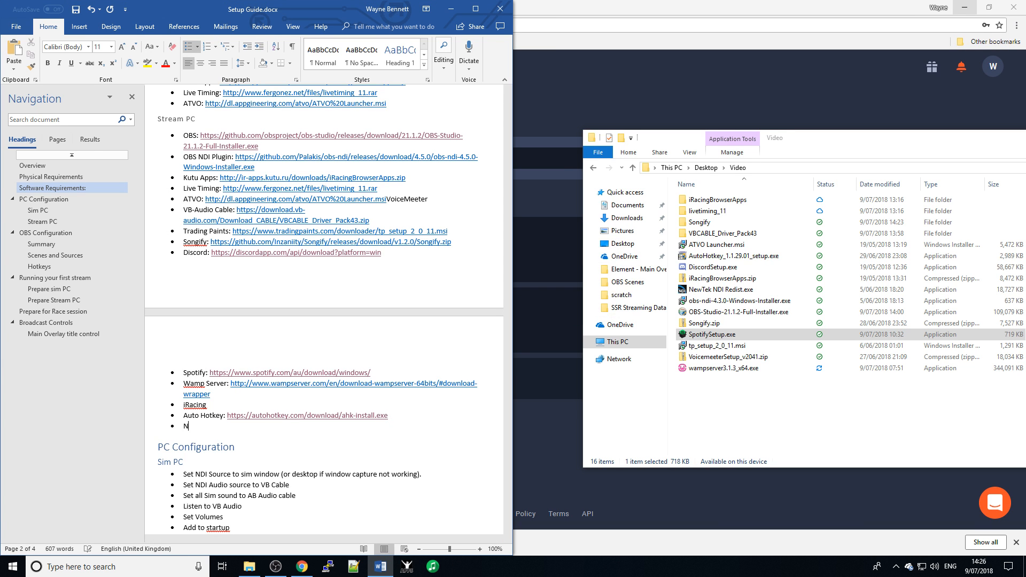
type("DI Redist")
key("Return")
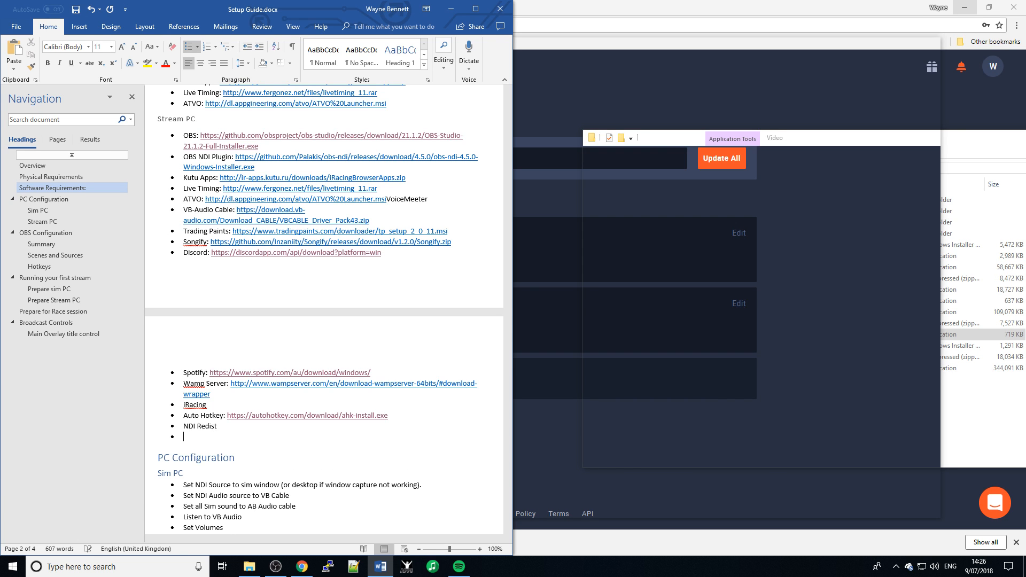
type("V")
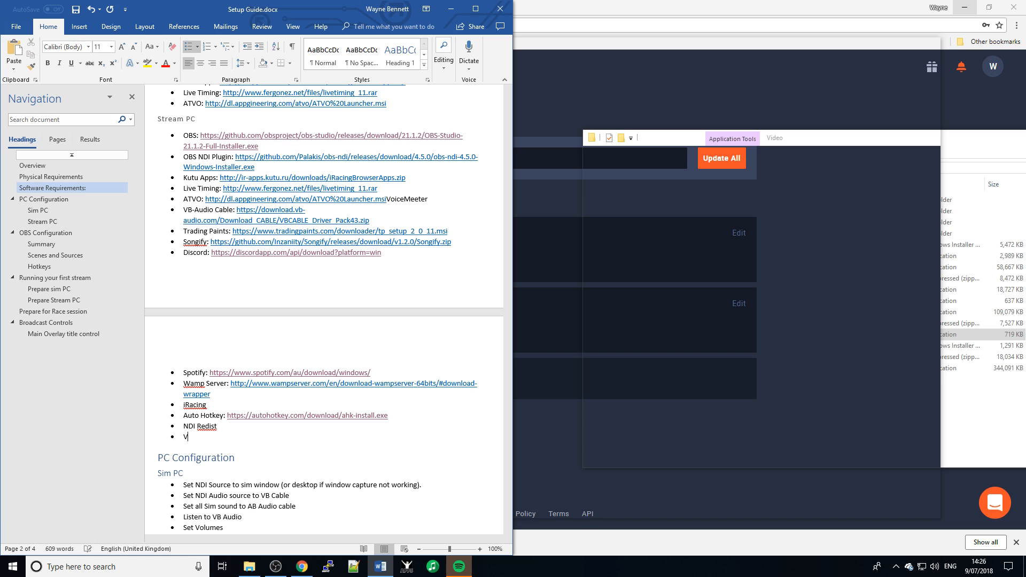
type("oicemeeter")
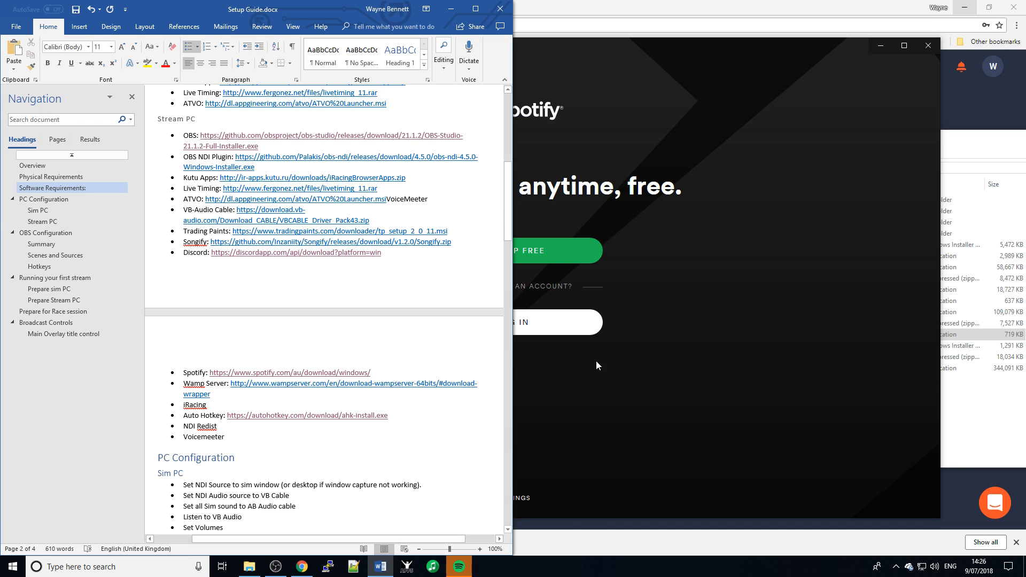
Log in to Spotify with the Facebook account and allow Spotify through Windows Defender Firewall on public networks
left_click(775, 359)
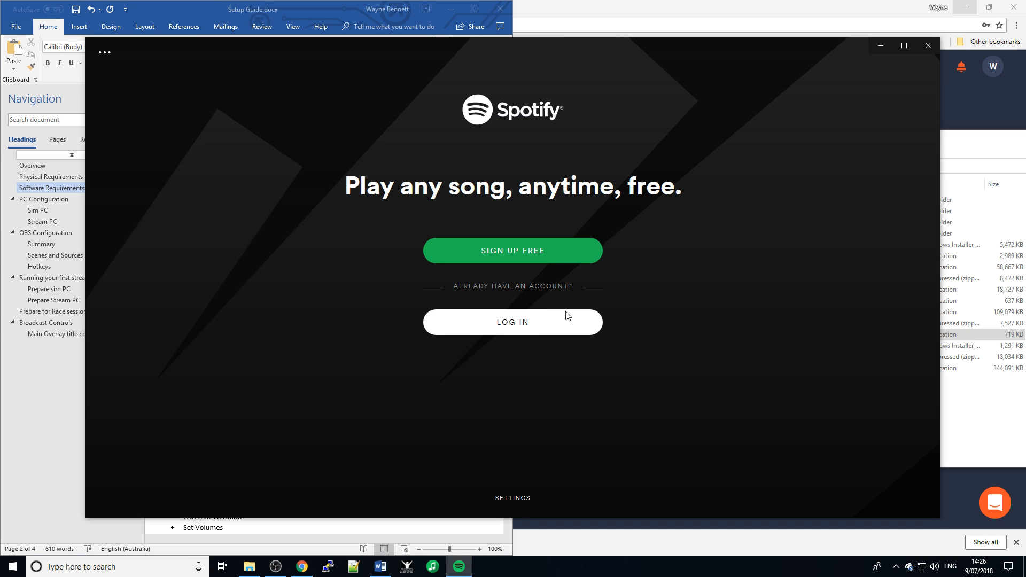
left_click(559, 327)
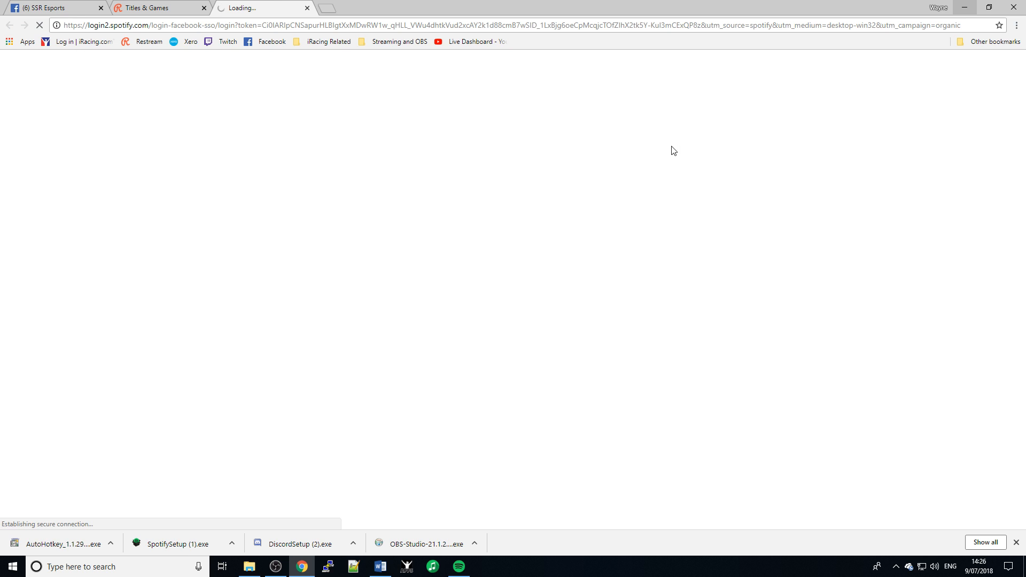
key("alt+Tab")
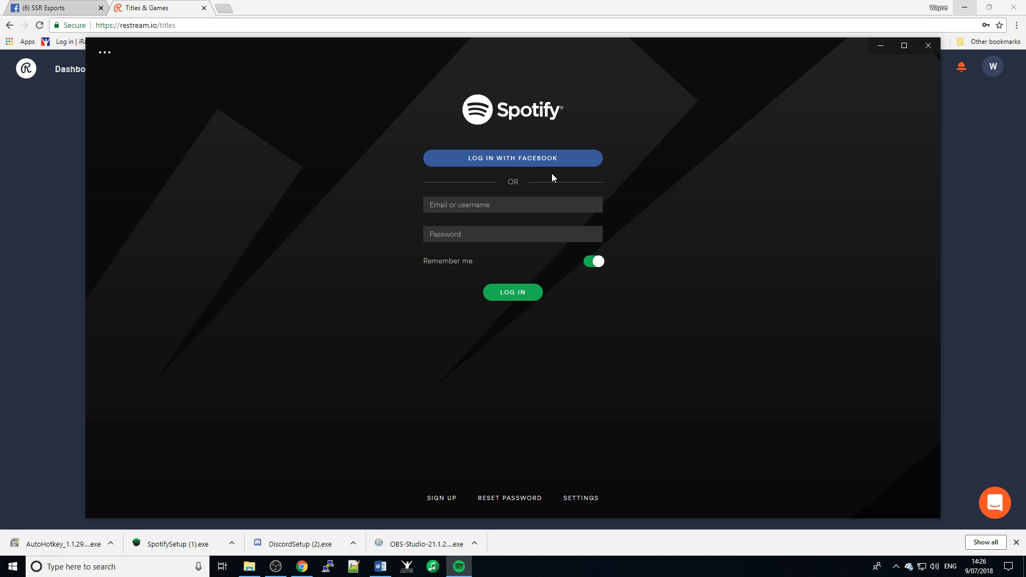
left_click(522, 158)
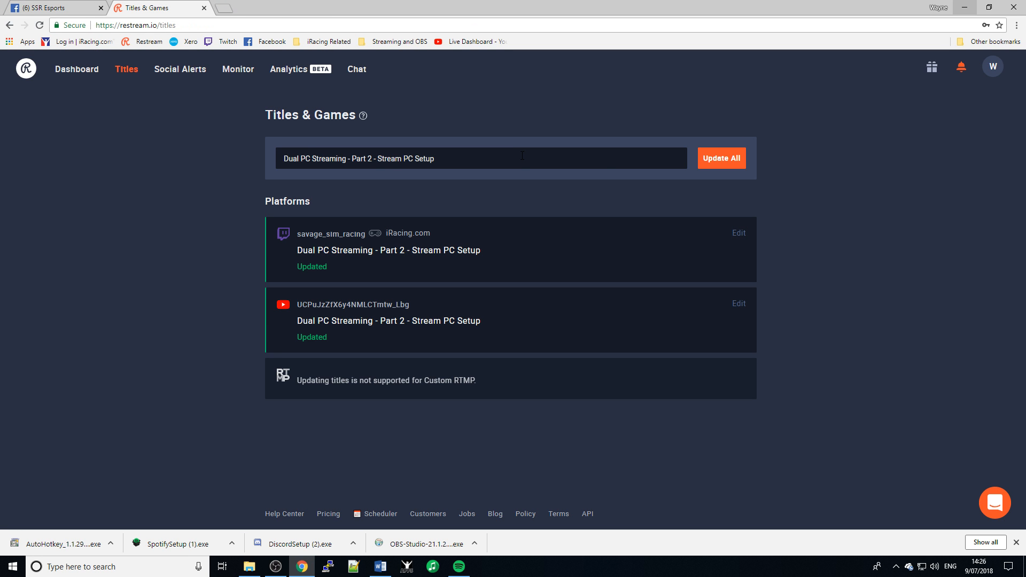
left_click(458, 567)
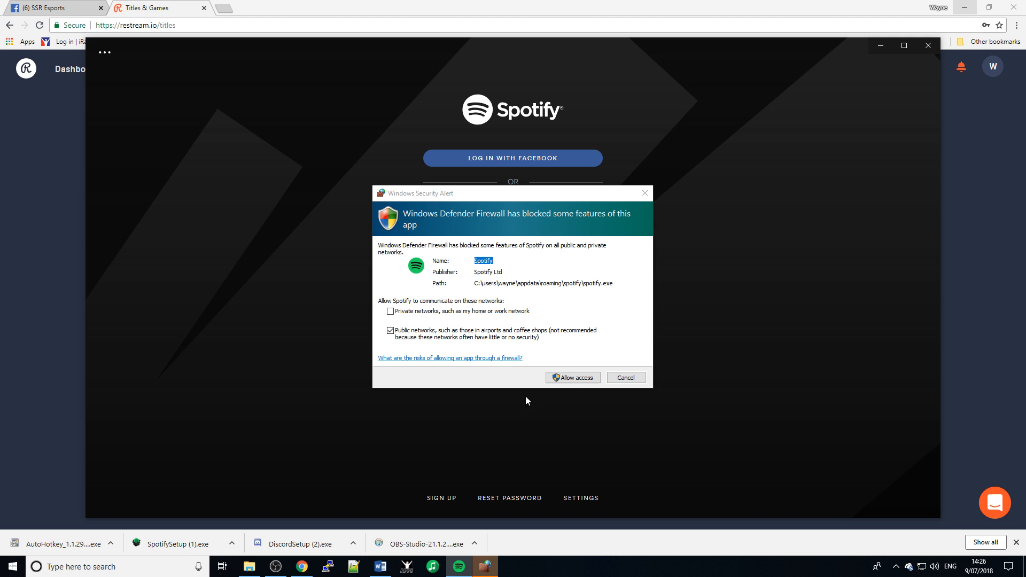
left_click(558, 378)
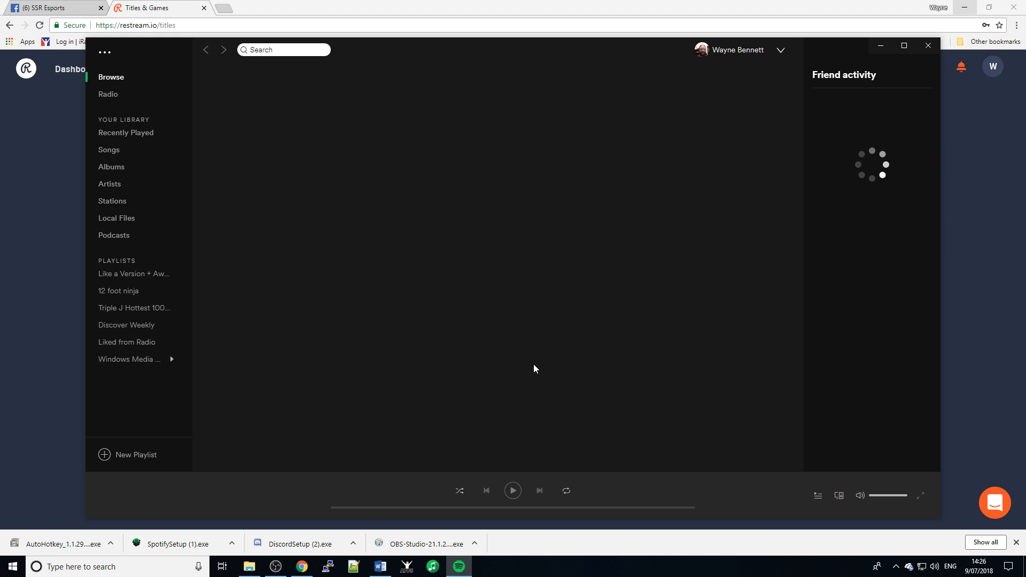
Open Spotify's preferences, show the advanced settings and look through them
left_click(105, 52)
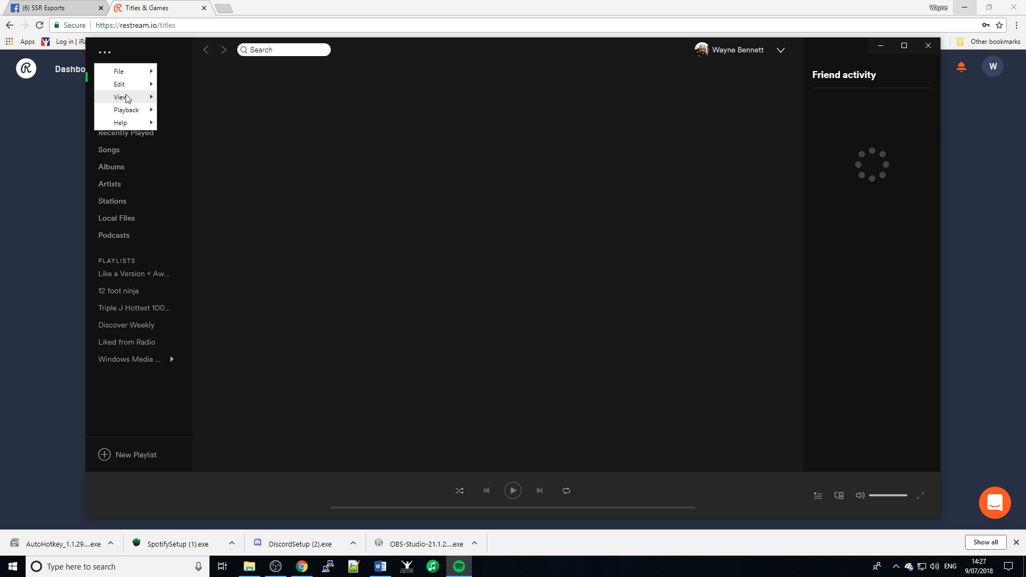
mouse_move(130, 84)
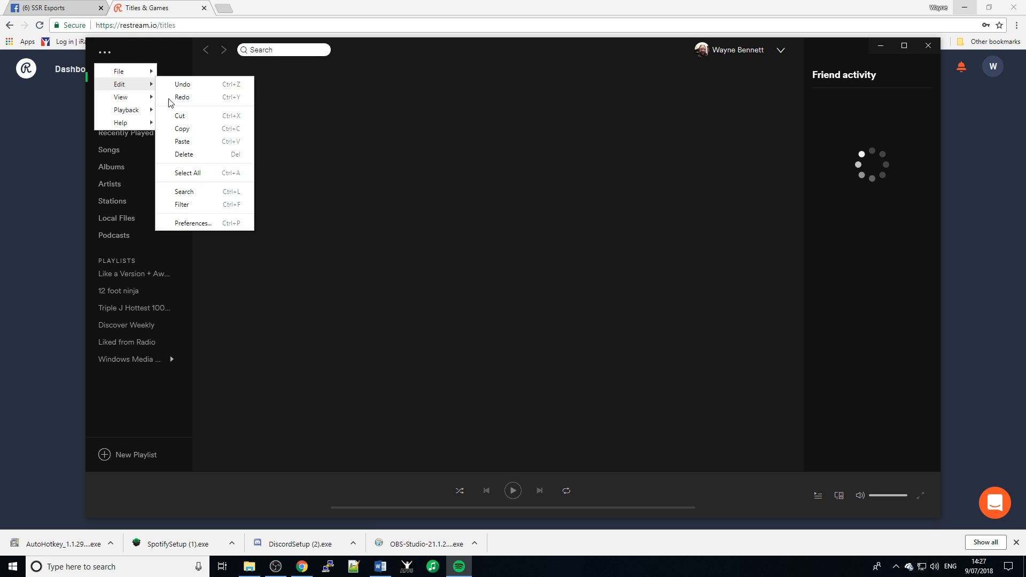
left_click(198, 223)
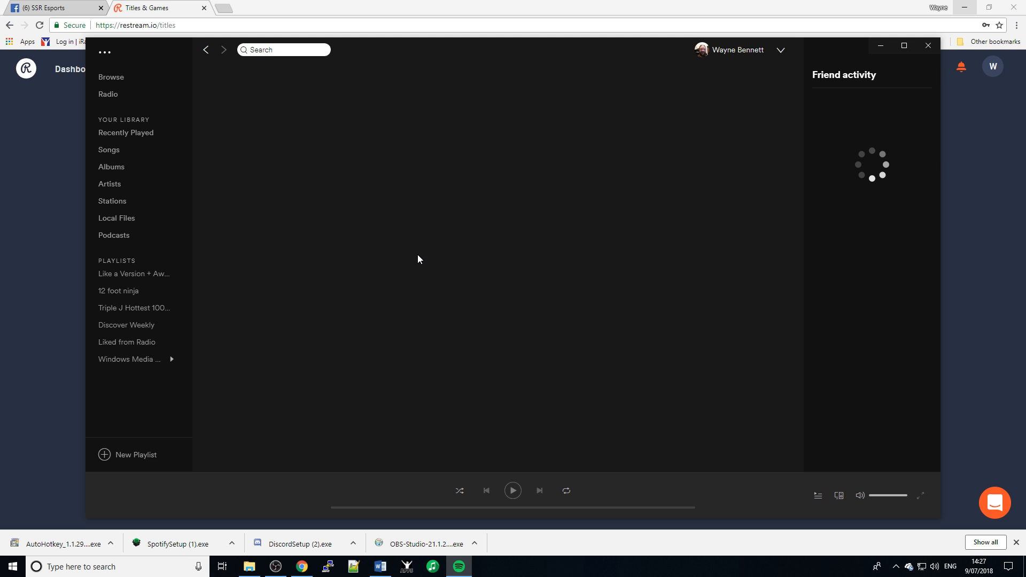
scroll(496, 289, "up", 5)
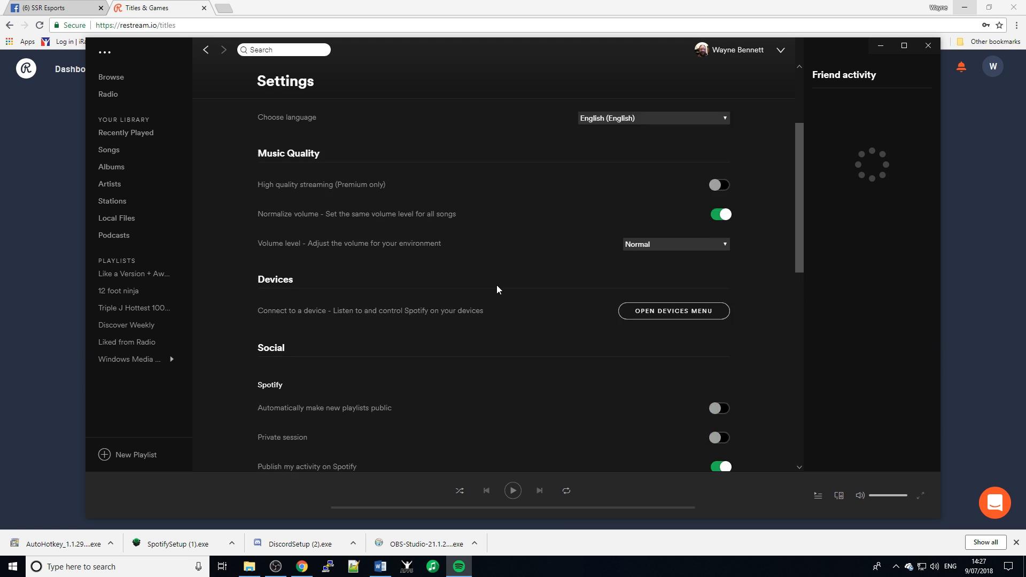
scroll(496, 284, "down", 10)
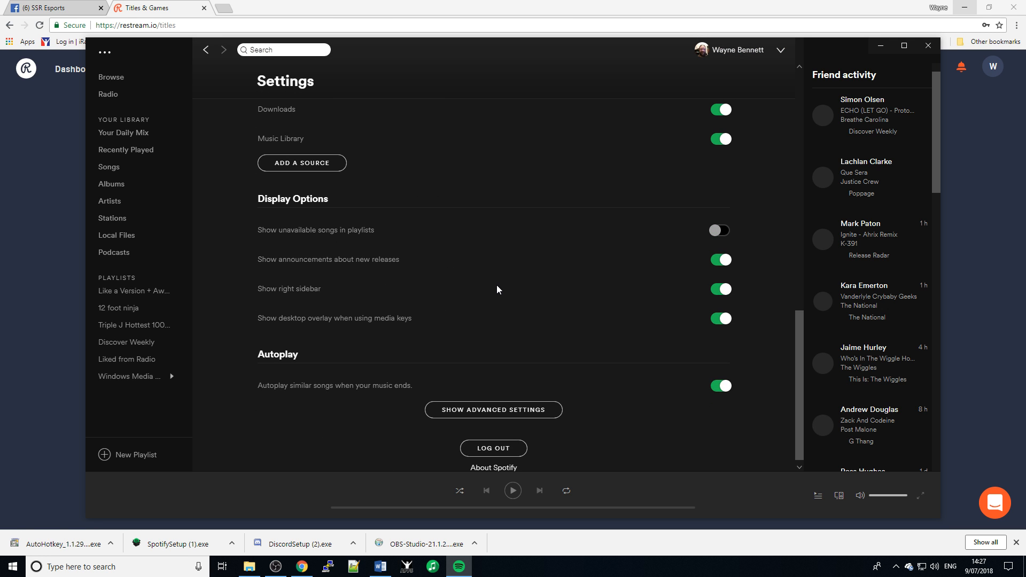
left_click(457, 410)
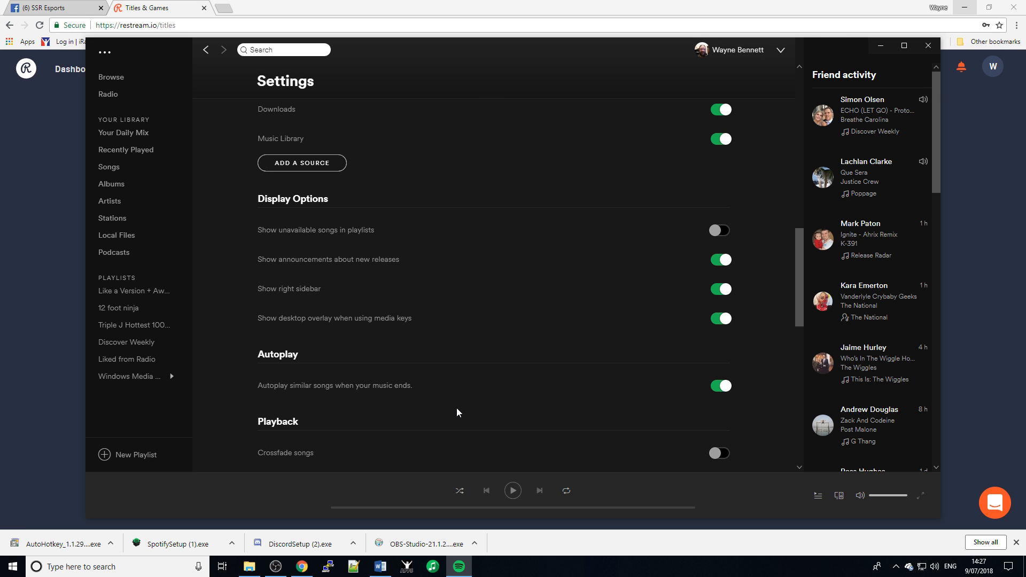
scroll(456, 408, "down", 1)
scroll(456, 408, "down", 4)
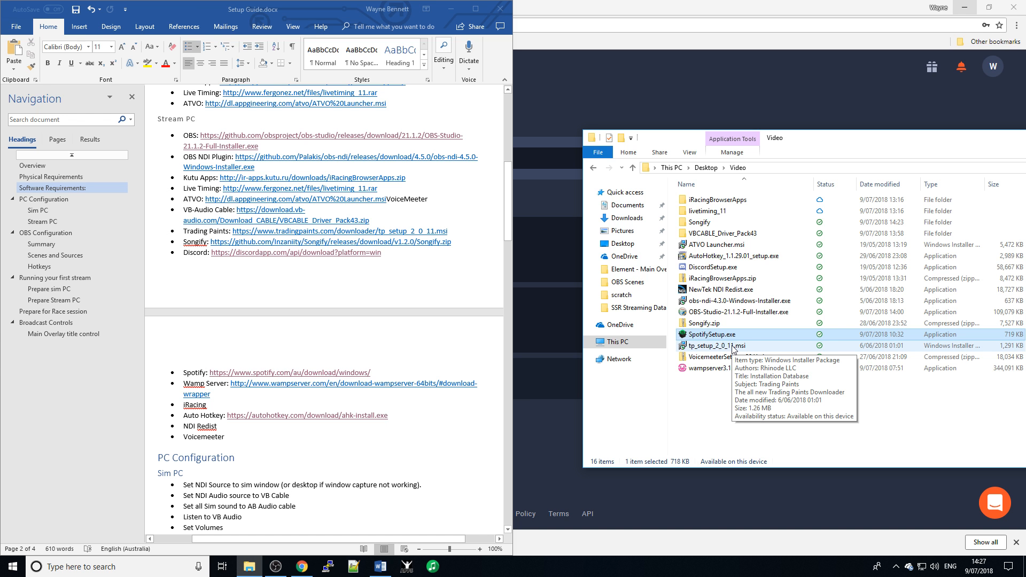
Run wampserver3.1.3_x64.exe with English as the setup language, accept the license agreement and continue past the information page
double_click(708, 372)
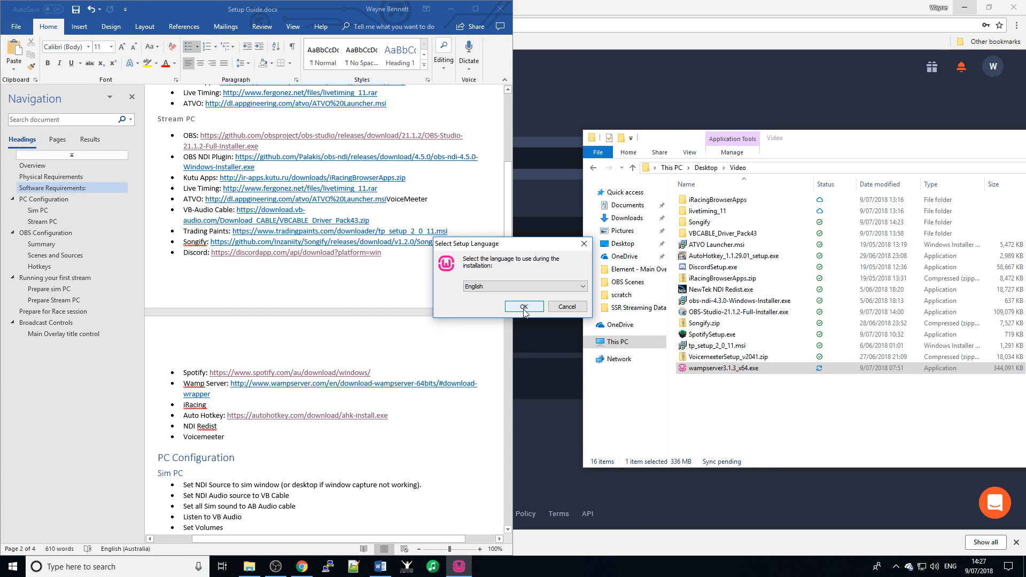
left_click(523, 307)
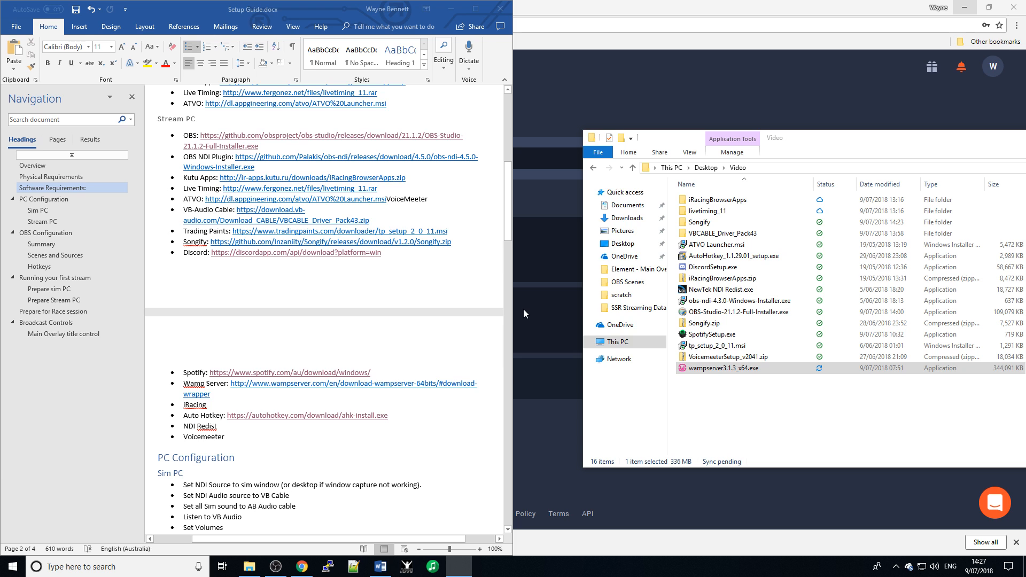
left_click(449, 337)
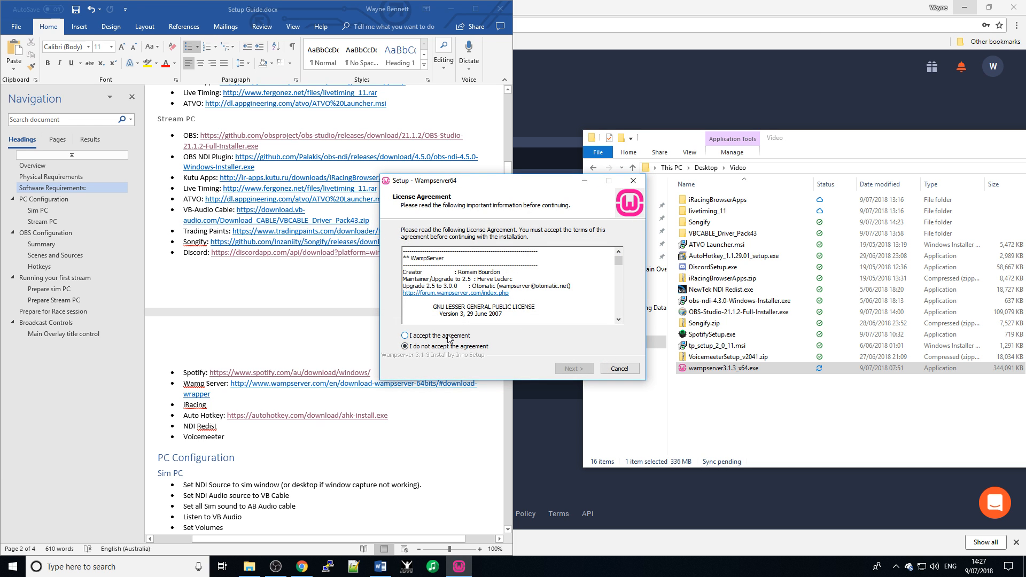
left_click(574, 370)
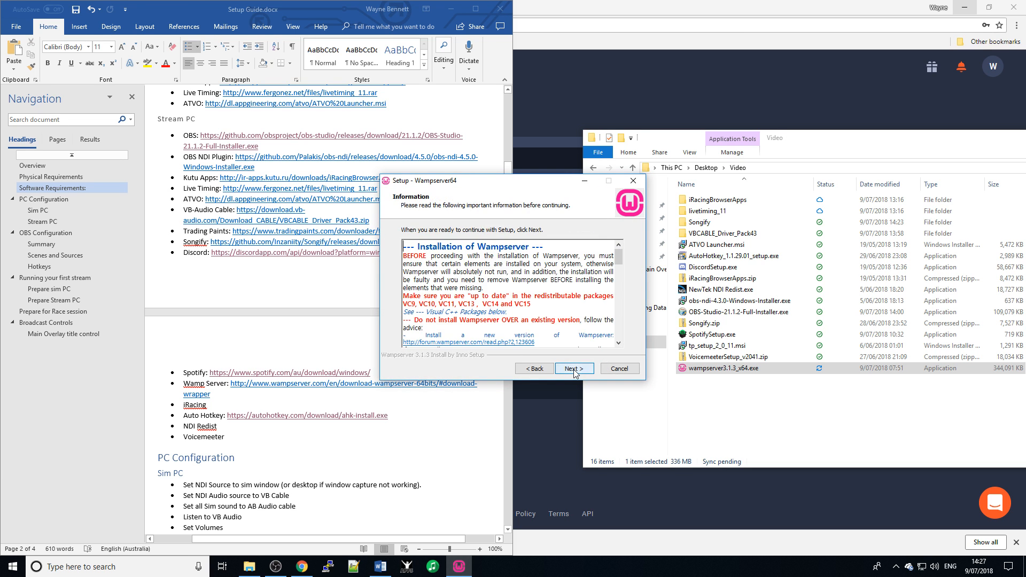
left_click(574, 370)
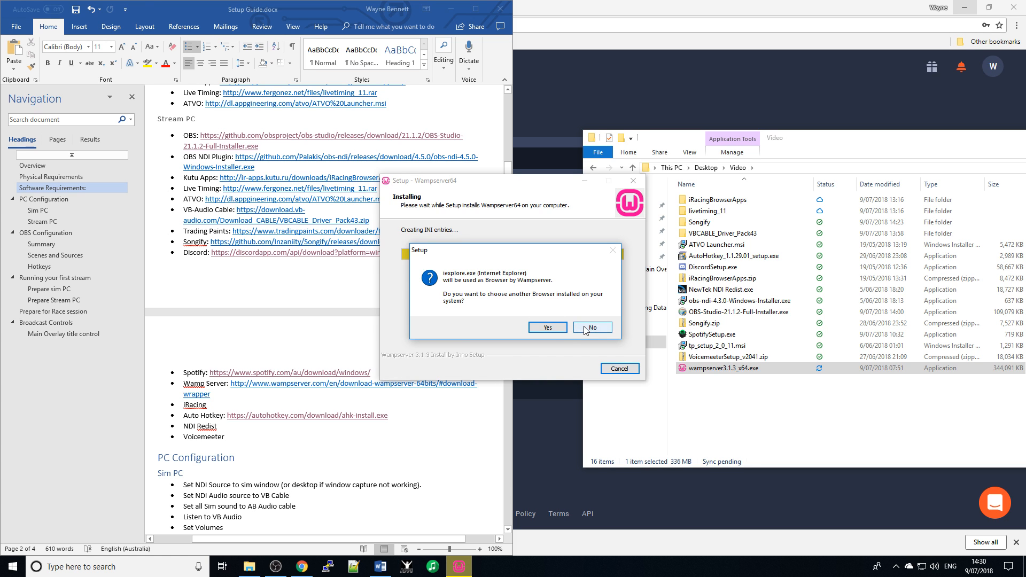
Keep Internet Explorer as Wampserver's browser by cancelling the browser selection, and keep Notepad as its text editor
left_click(554, 329)
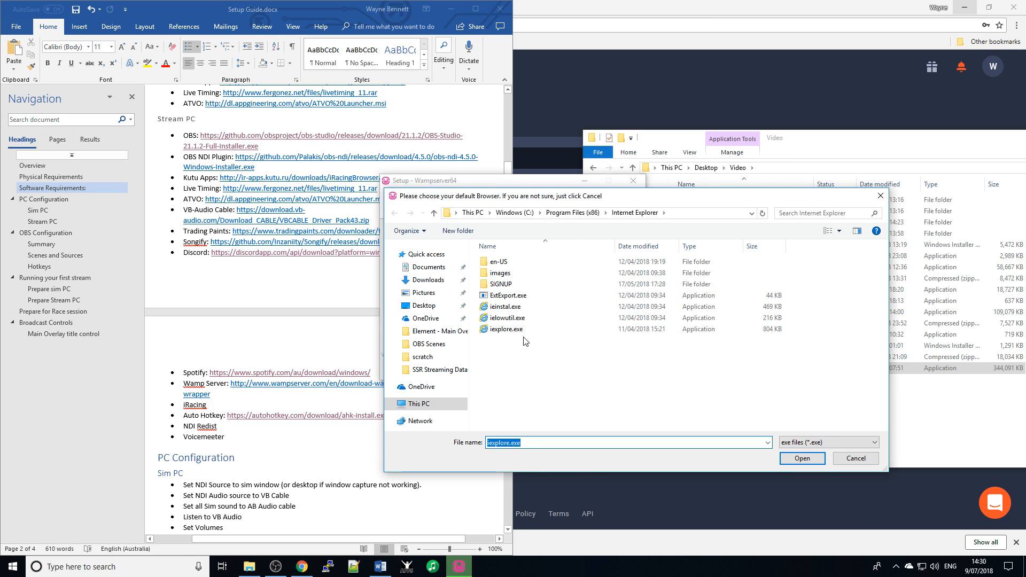
left_click(431, 410)
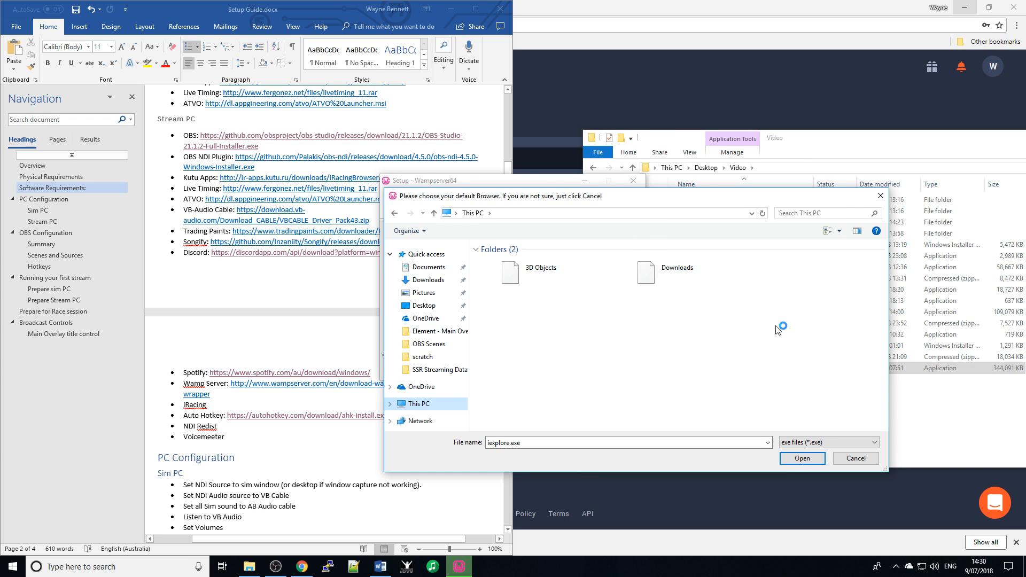
left_click(868, 461)
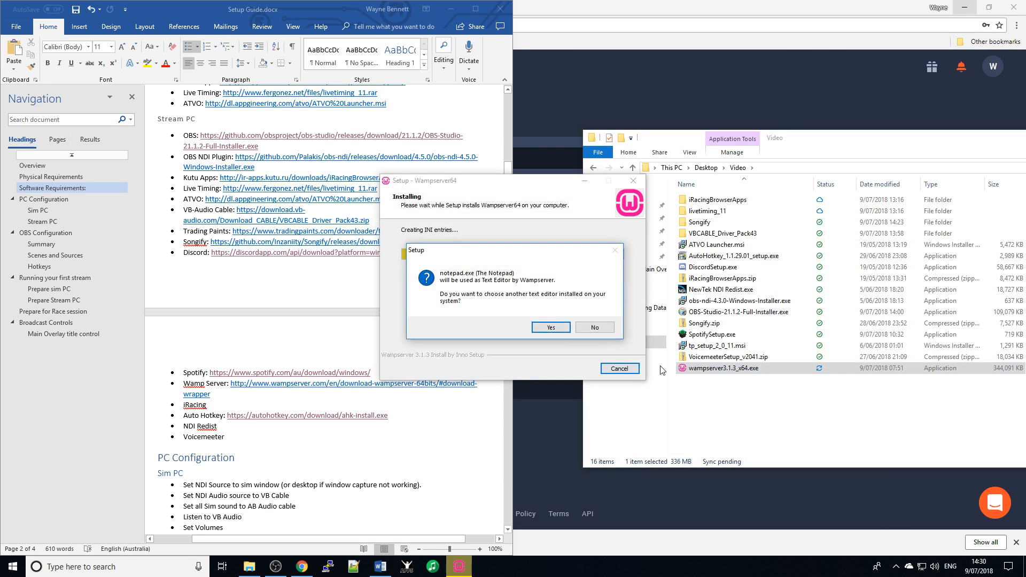
left_click(603, 327)
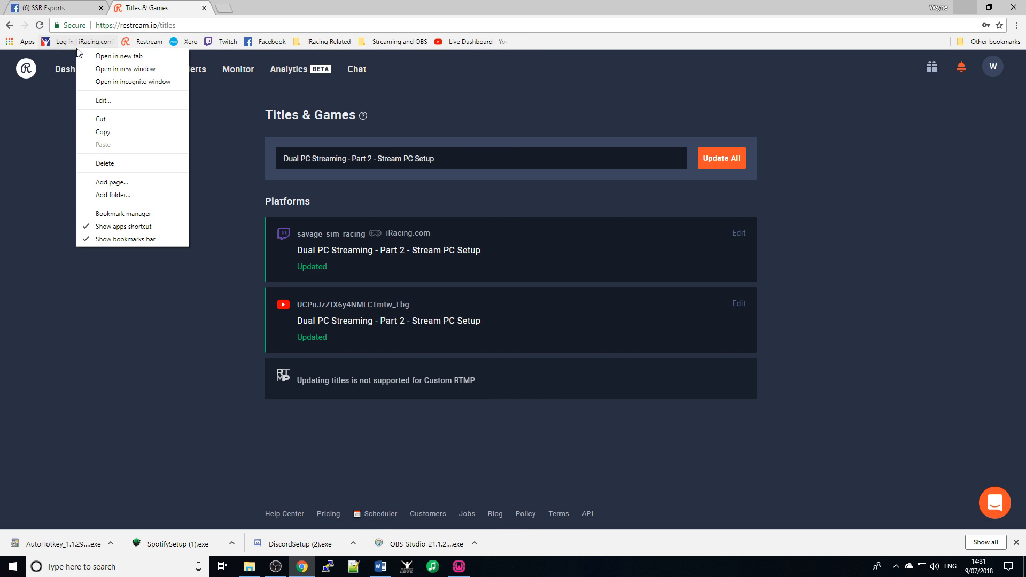
Open the iRacing member site in a new browser tab and log in with the saved credentials
key("Escape")
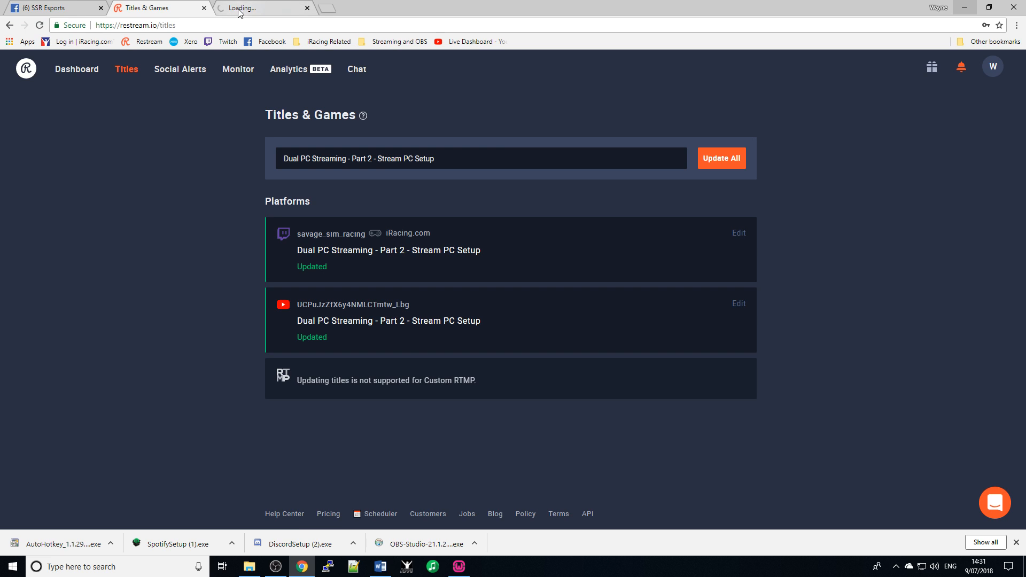
left_click(240, 12)
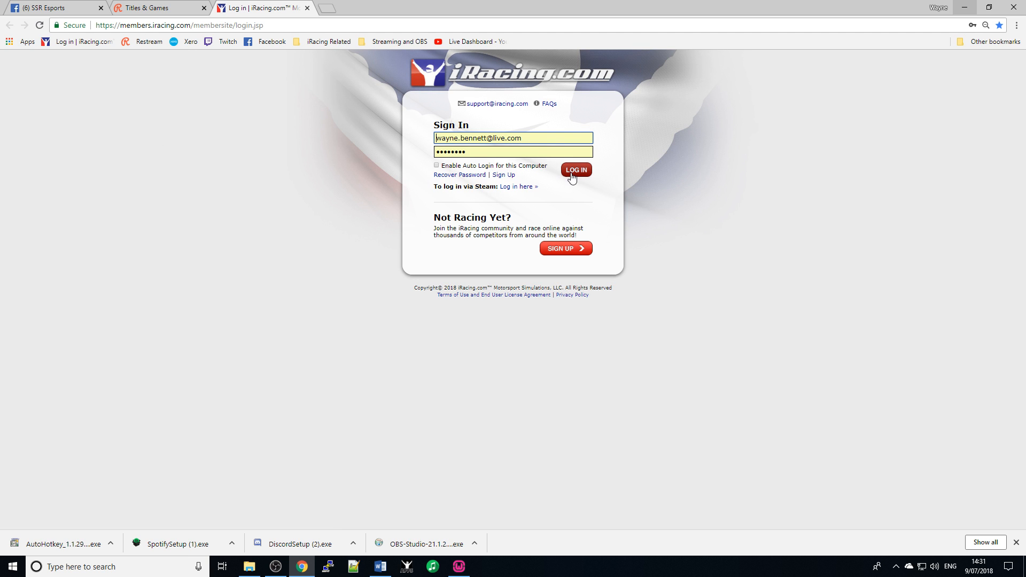
left_click(573, 170)
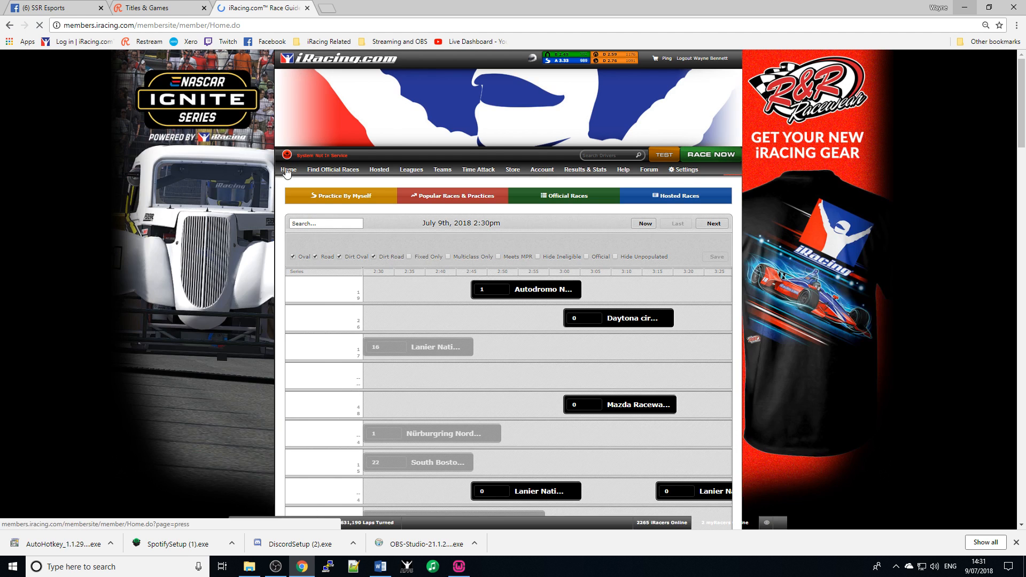
Download the iRacing software for Windows from the system service page and keep the installer file
left_click(314, 156)
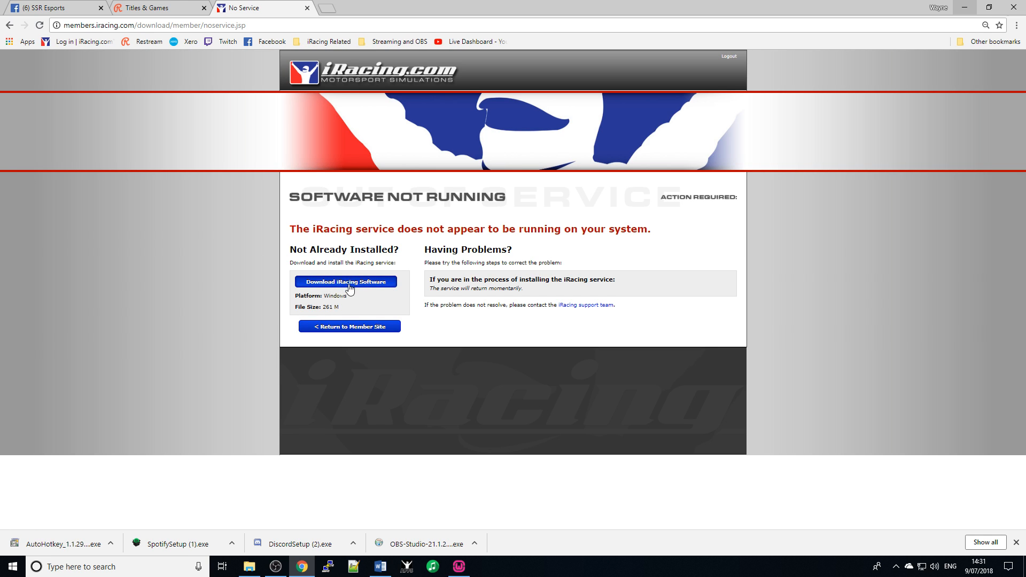
left_click(350, 287)
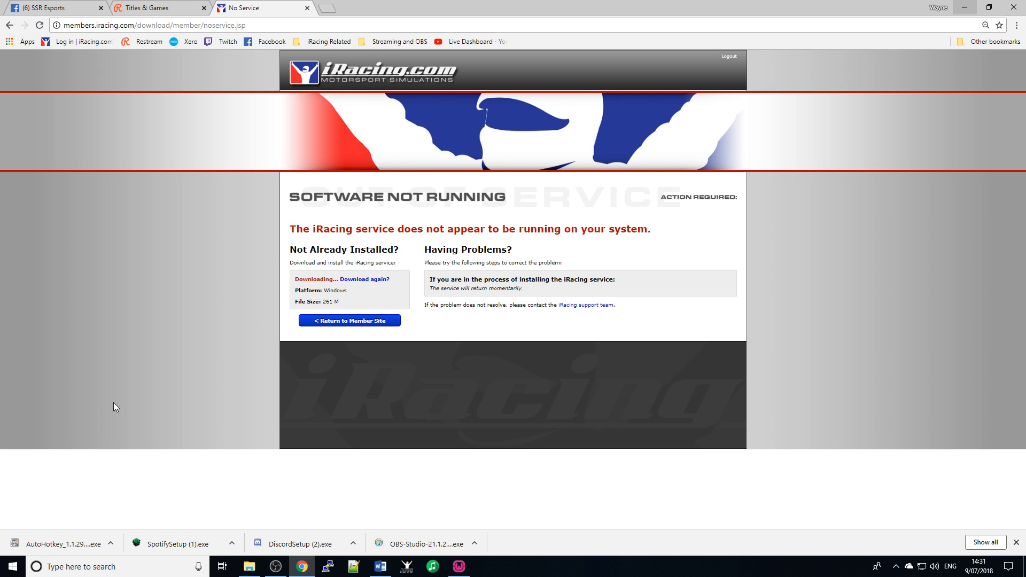
left_click(98, 543)
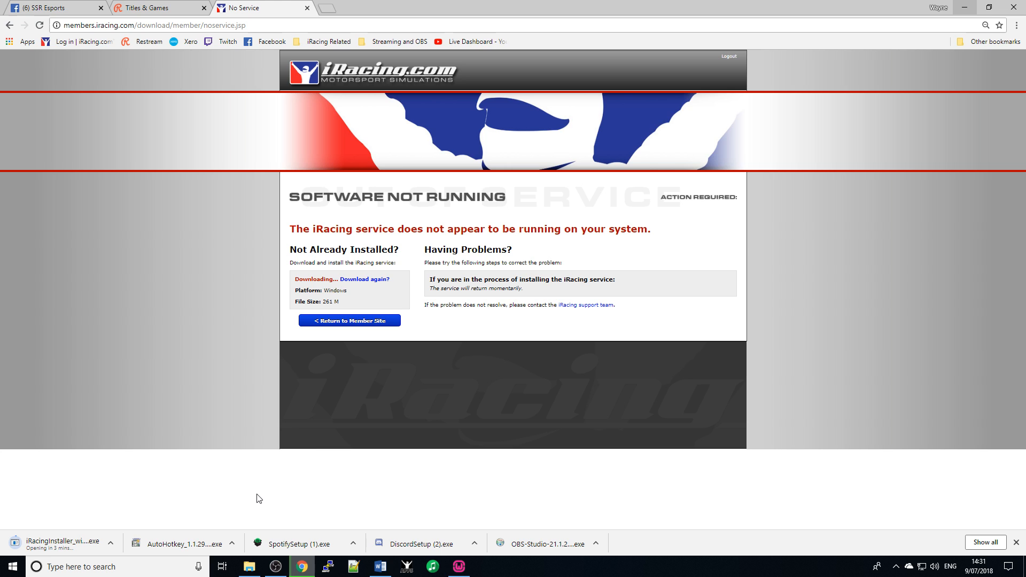
Return to the Wampserver64 setup, continue past its closing information page and finish the installation
key("alt+Tab")
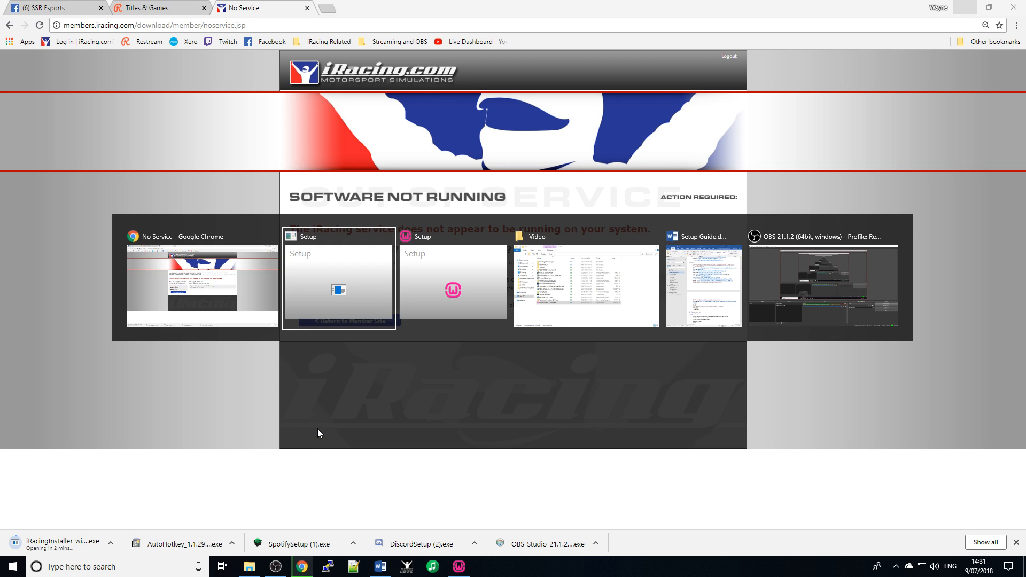
key("alt+Tab")
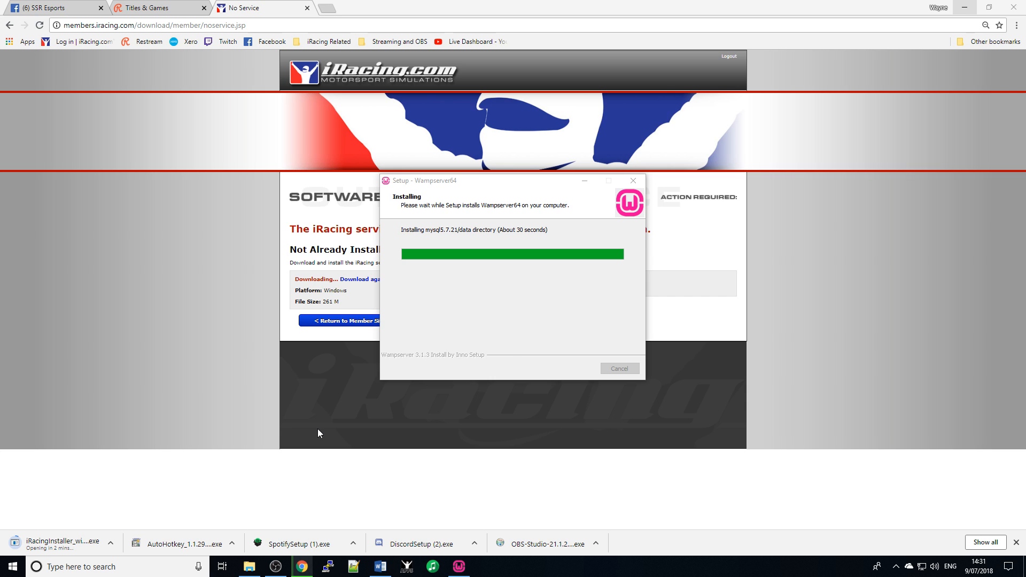
key("alt+Tab")
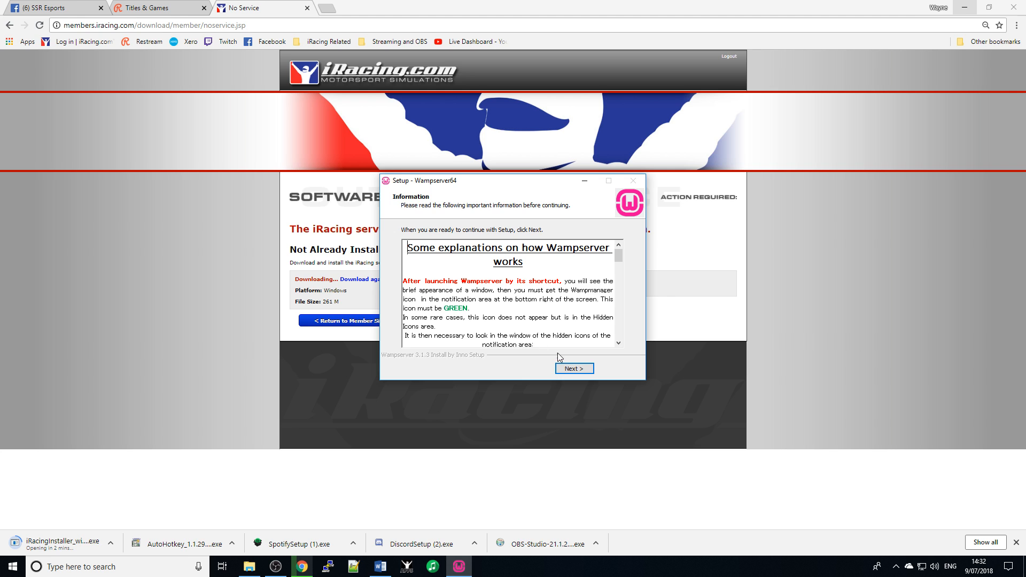
left_click(569, 368)
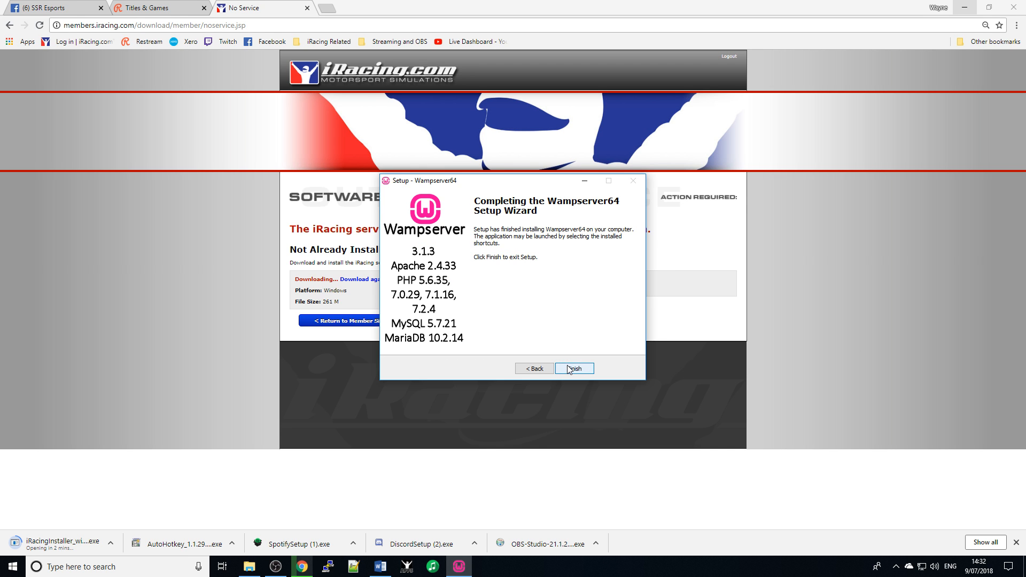
left_click(569, 368)
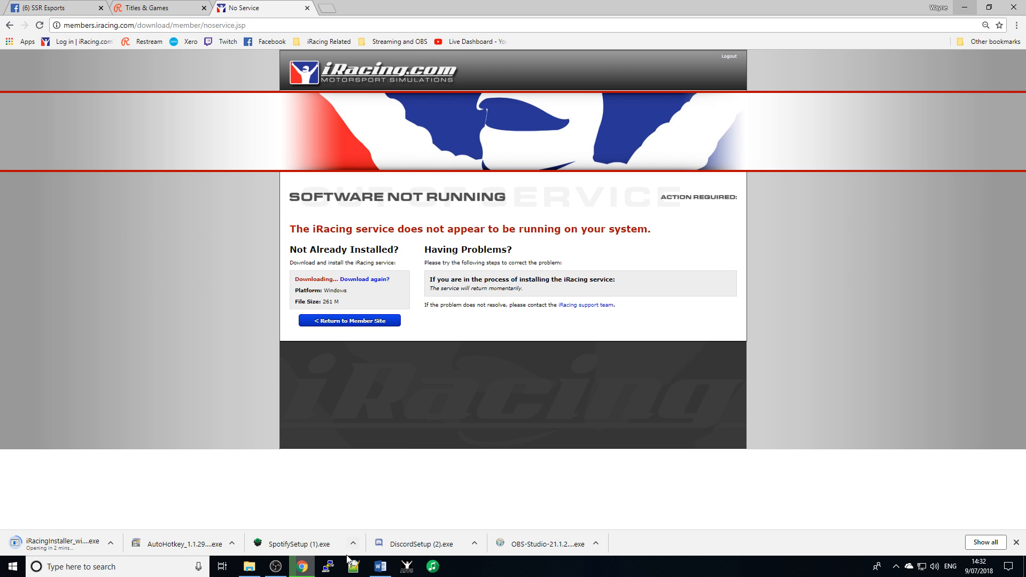
Run AutoHotkey_1.1.29.01_setup.exe from the Video folder, install it with Express Installation and exit the setup
left_click(390, 568)
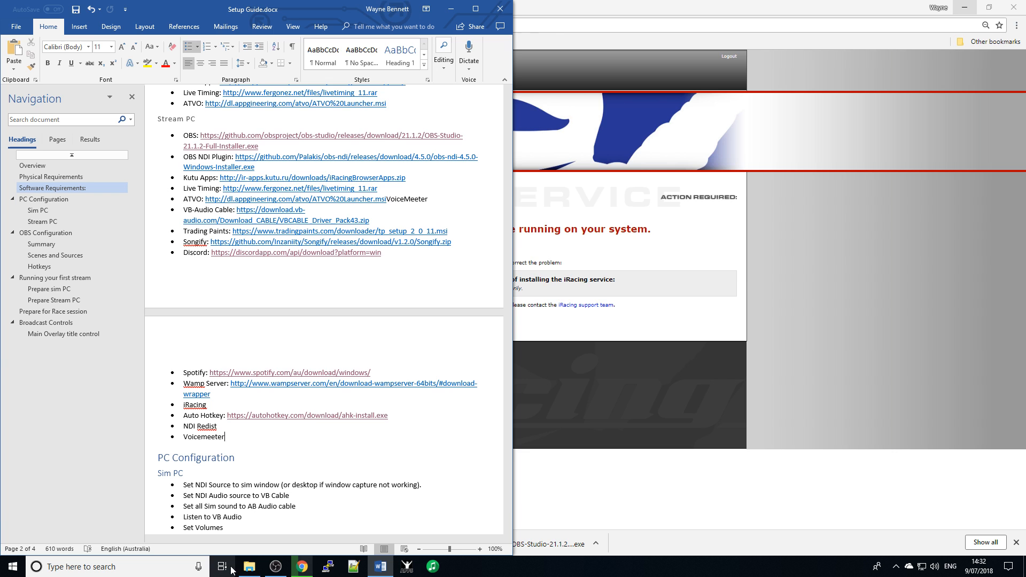
left_click(249, 566)
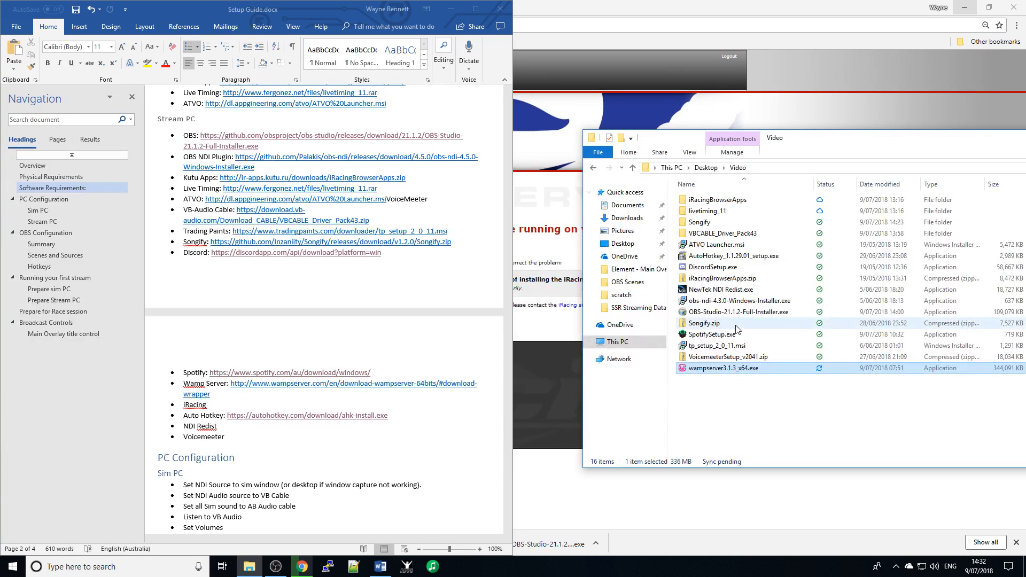
left_click(740, 257)
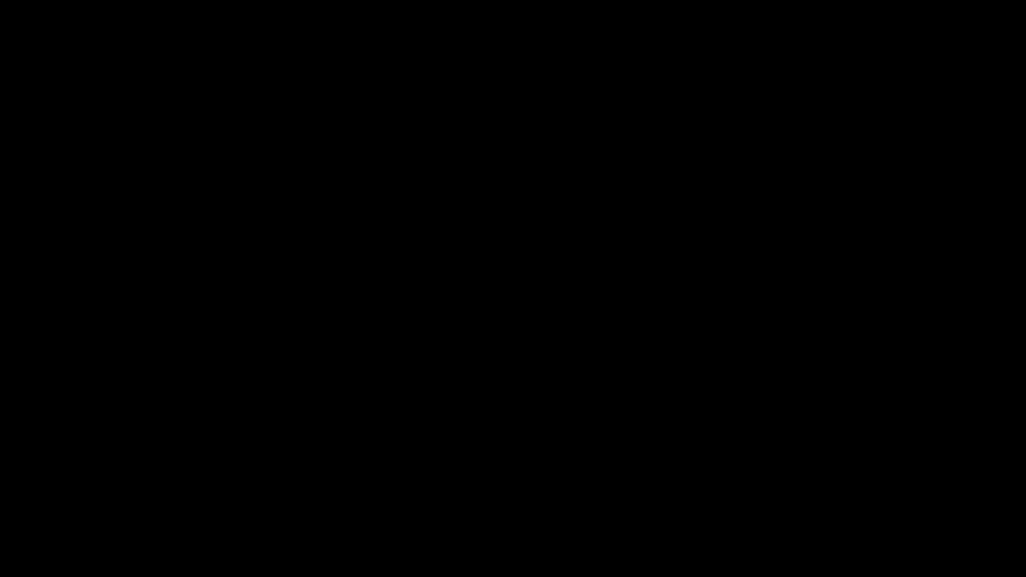
left_click(503, 360)
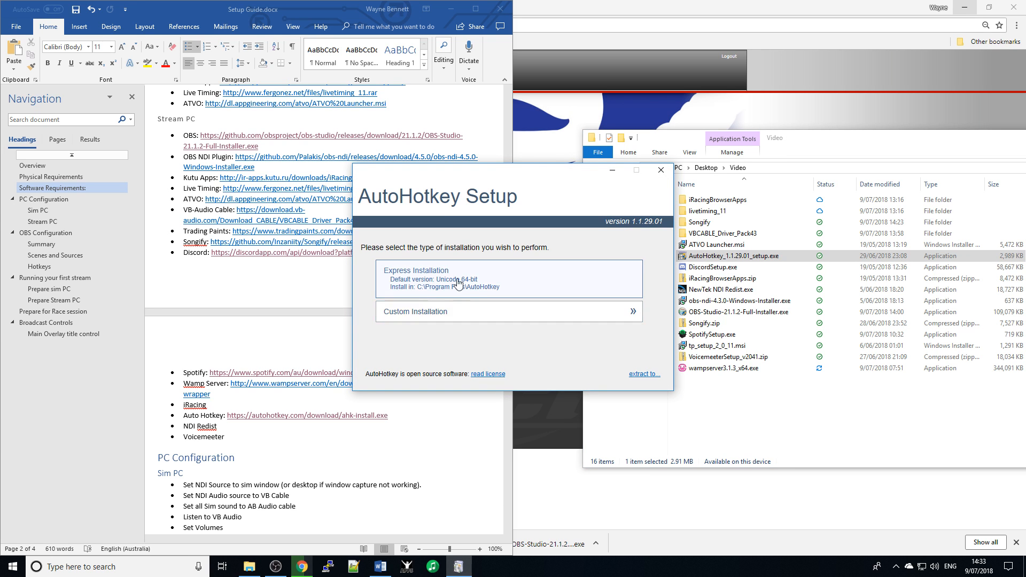
left_click(441, 313)
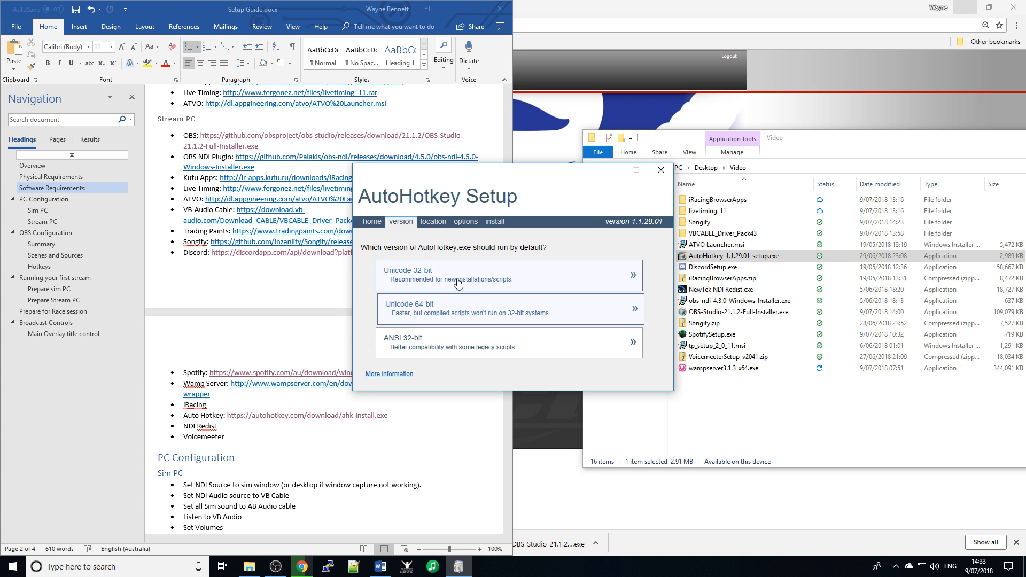
left_click(373, 223)
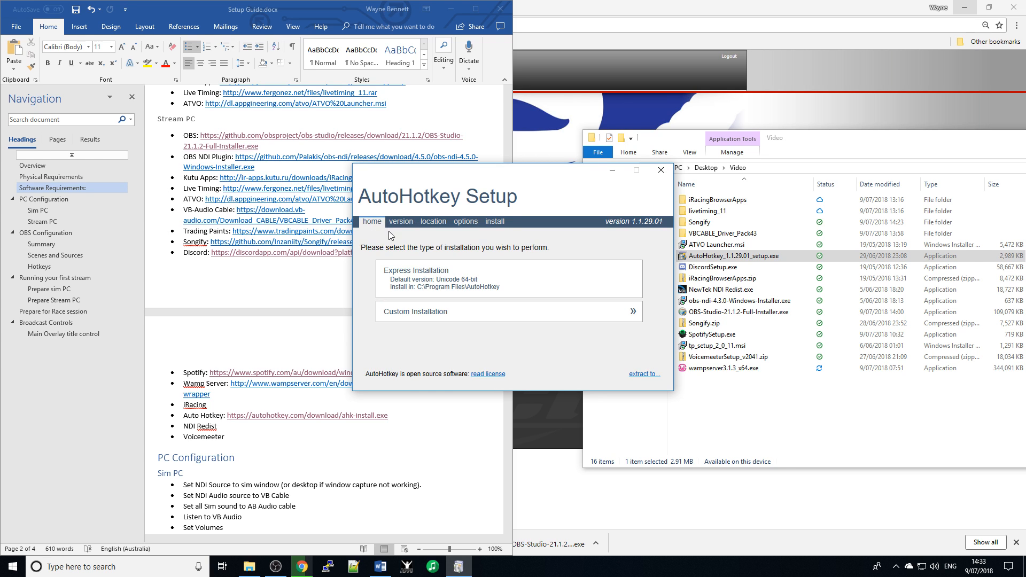
left_click(426, 278)
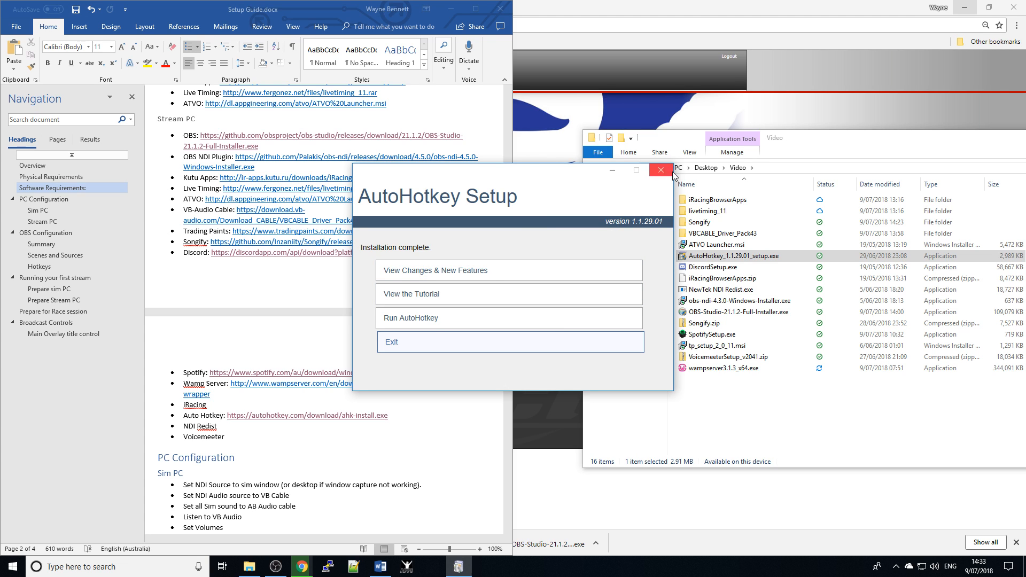
left_click(500, 342)
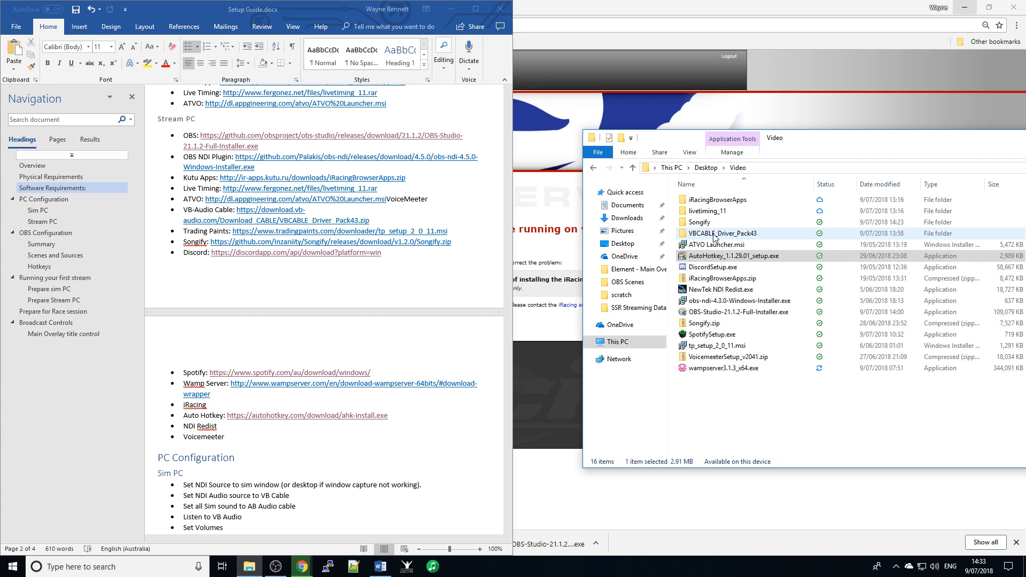
Extract VoicemeeterSetup_v2041.zip with 7-Zip into a folder of the same name and open that folder
right_click(715, 360)
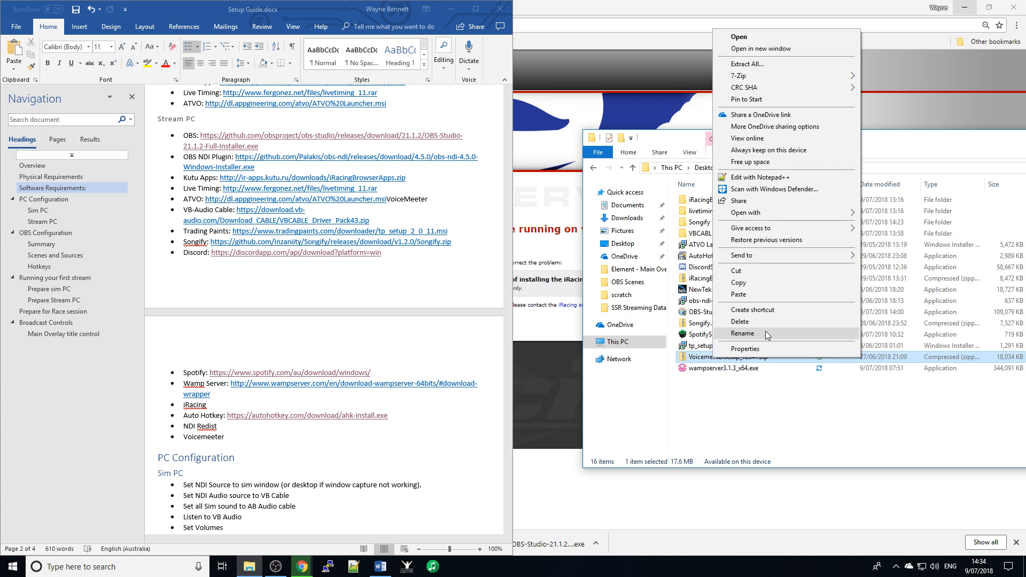
mouse_move(819, 75)
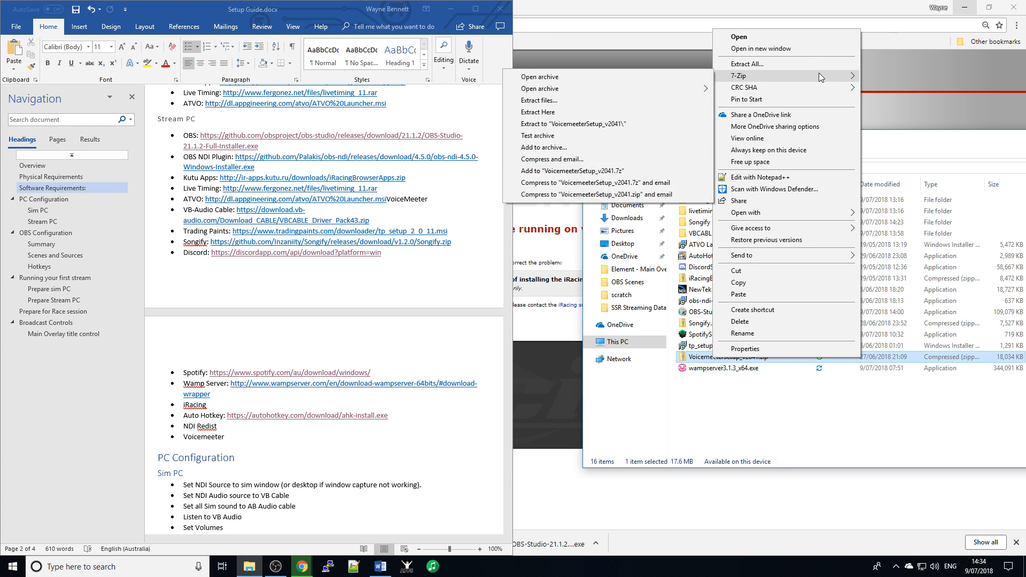
left_click(624, 124)
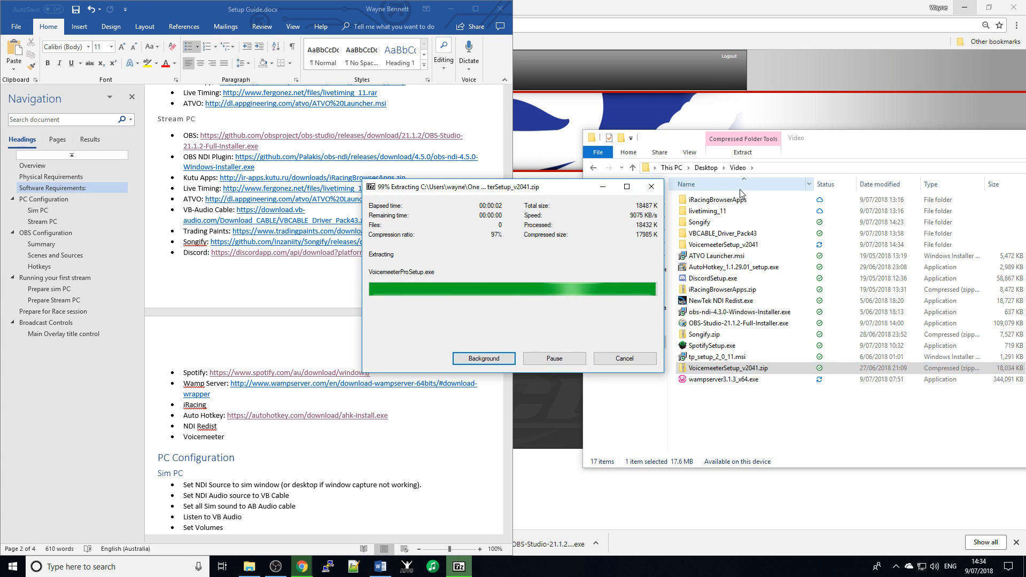
double_click(720, 244)
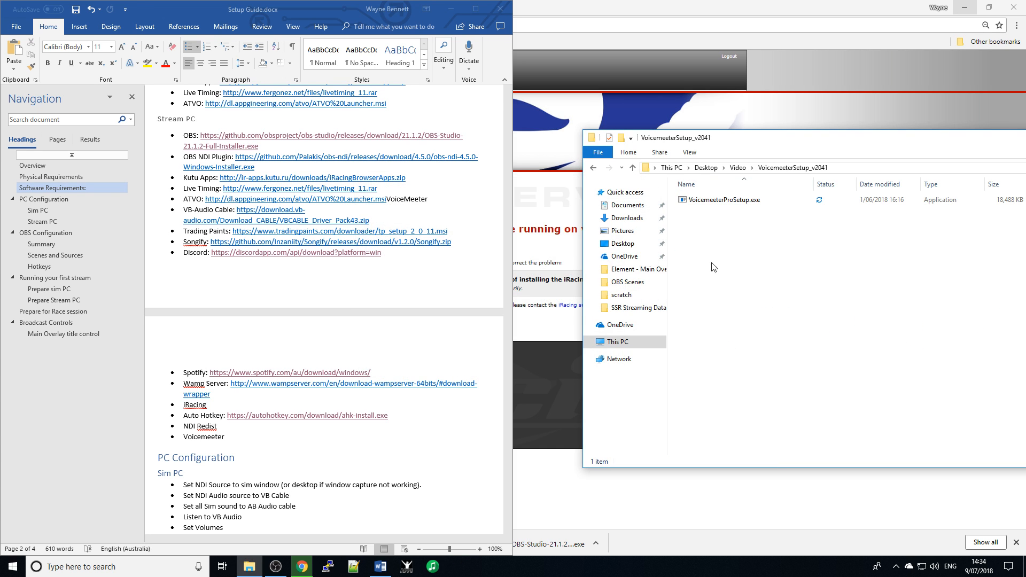
Run VoicemeeterProSetup.exe, install Voicemeeter Banana and acknowledge the reboot notice
left_click(719, 202)
double_click(718, 203)
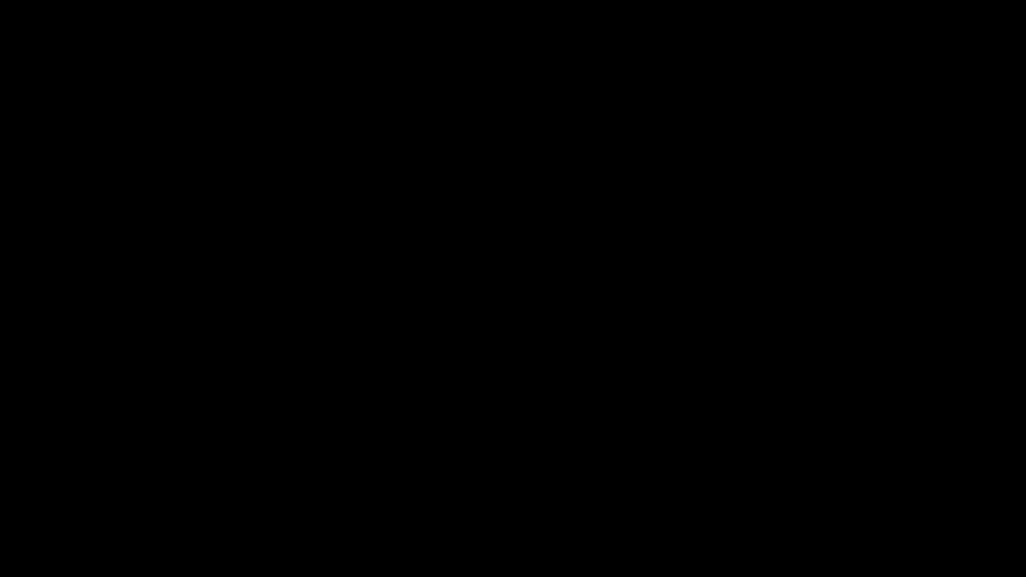
left_click(449, 353)
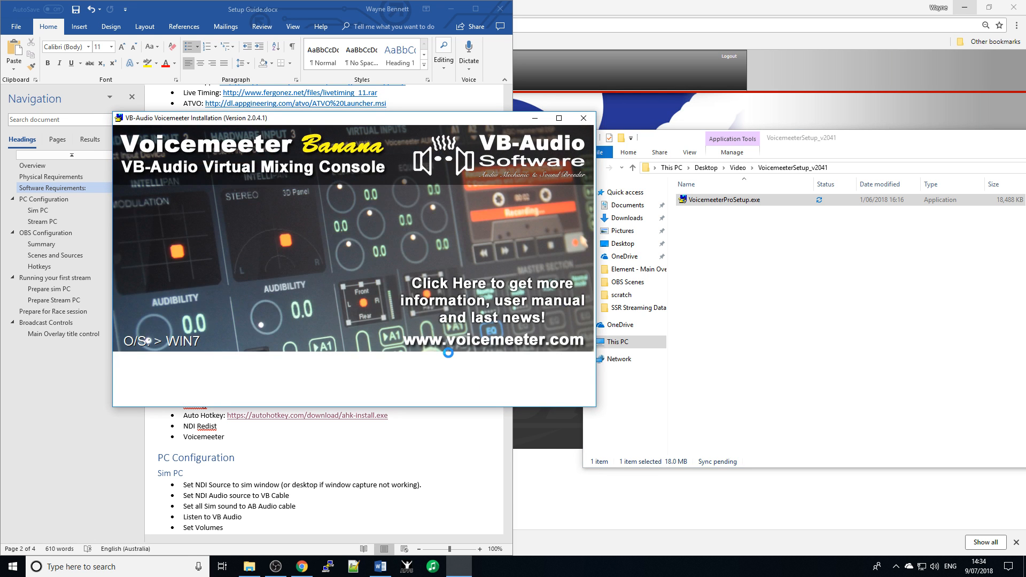
left_click(490, 384)
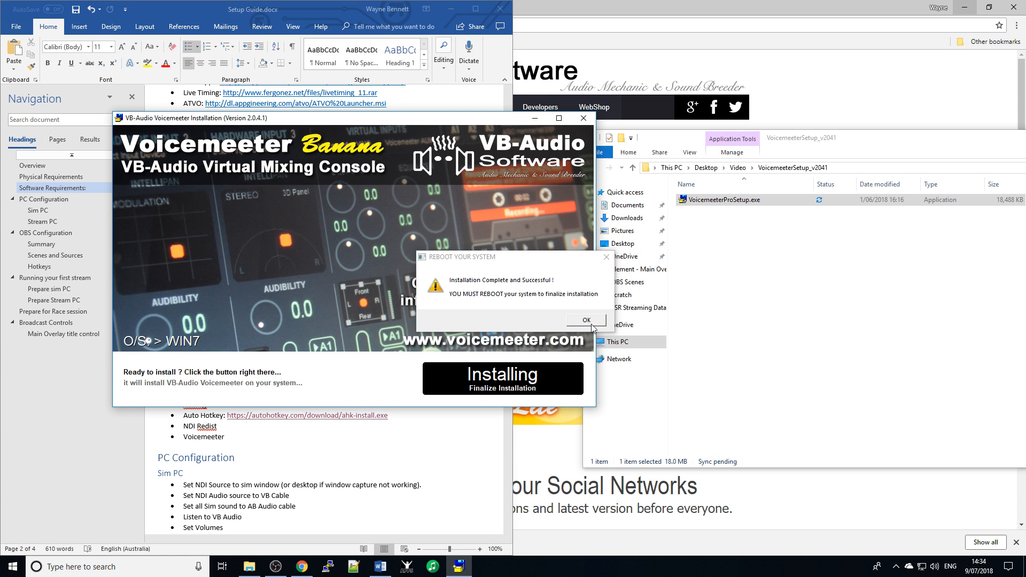
left_click(587, 320)
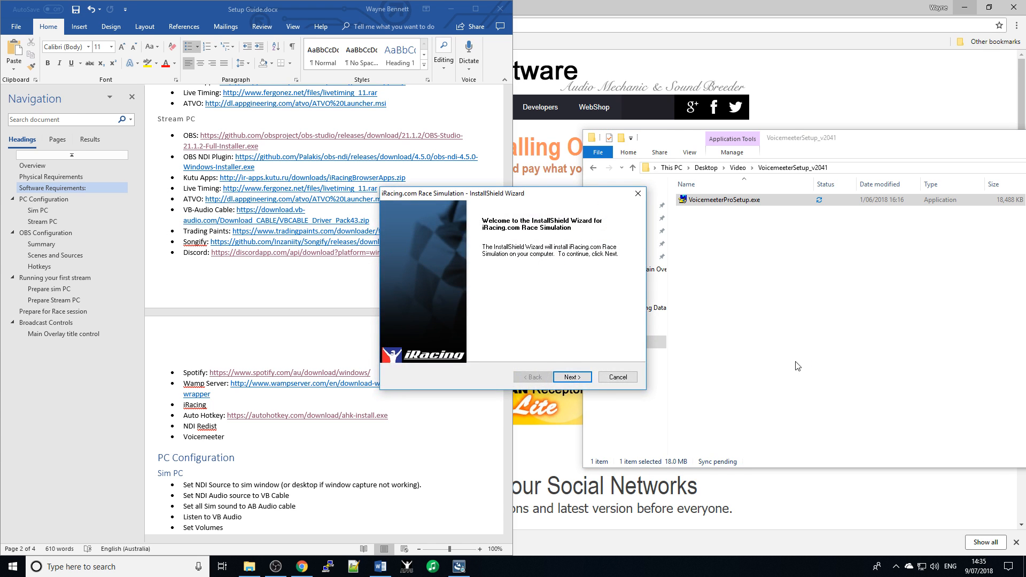
Start installing iRacing.com Race Simulation in the default folder C:\Program Files (x86)\iRacing
left_click(570, 378)
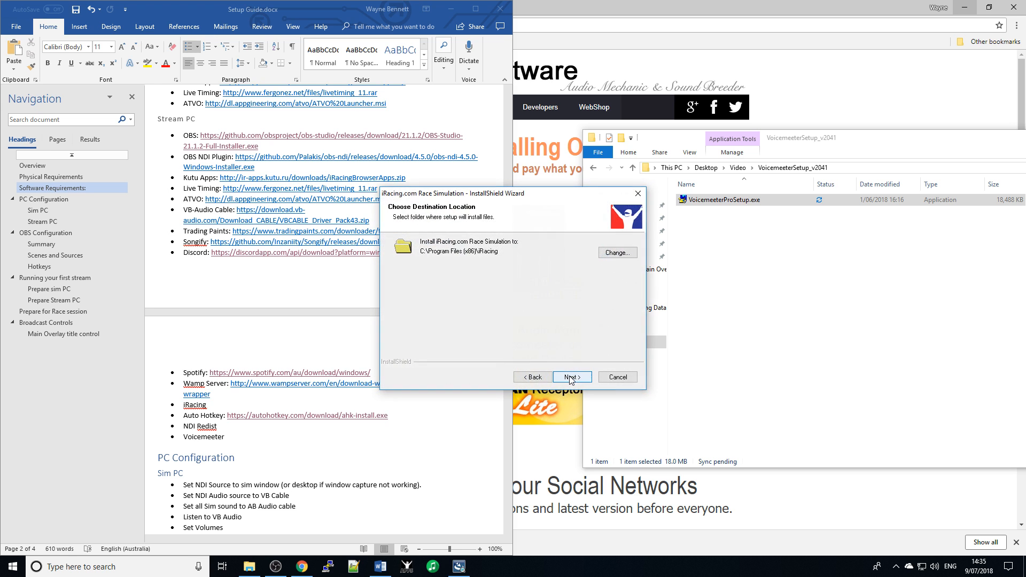
left_click(570, 377)
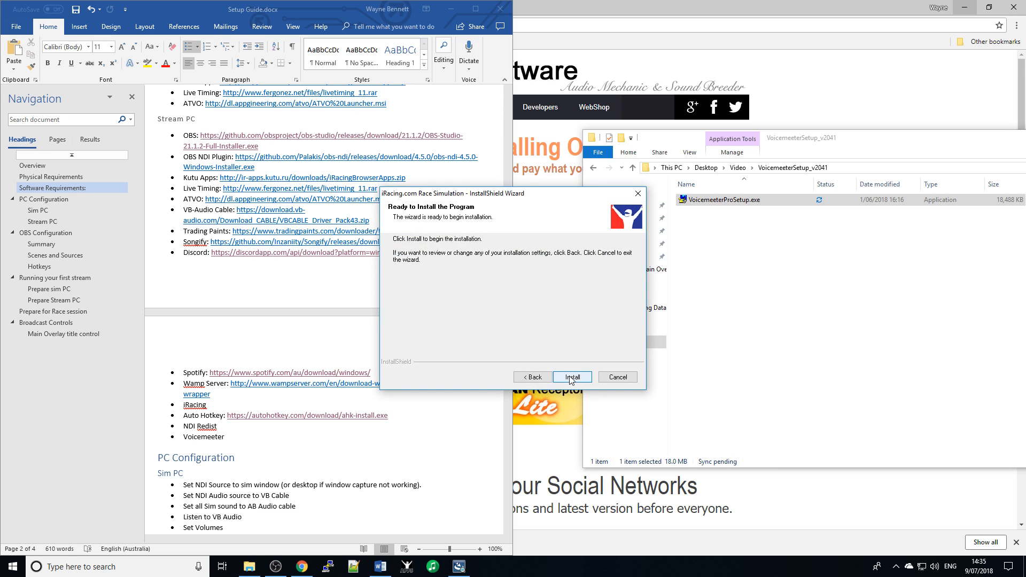
left_click(570, 377)
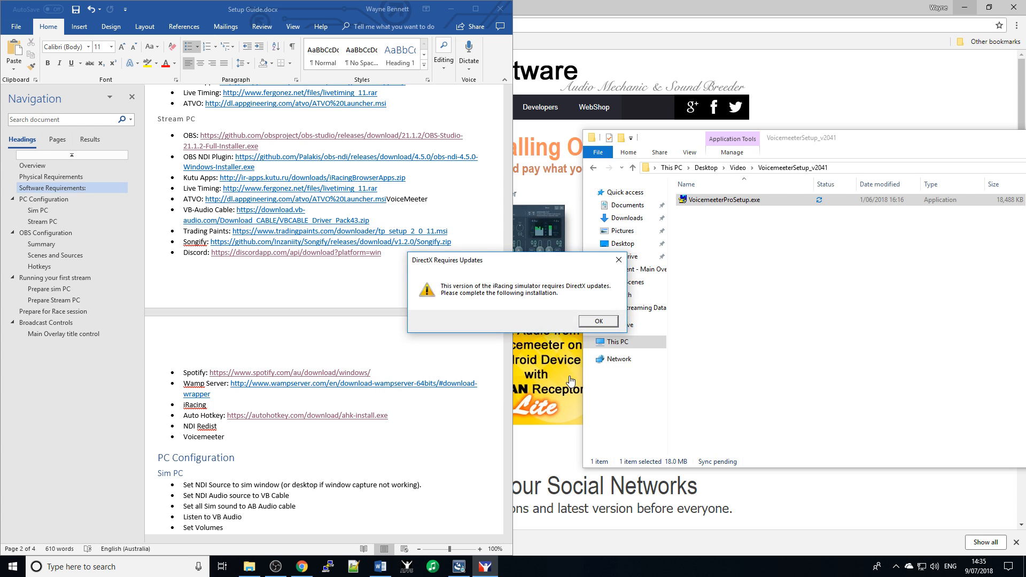
Install the DirectX updates iRacing requires, accepting the license agreement, and finish the iRacing setup
left_click(594, 322)
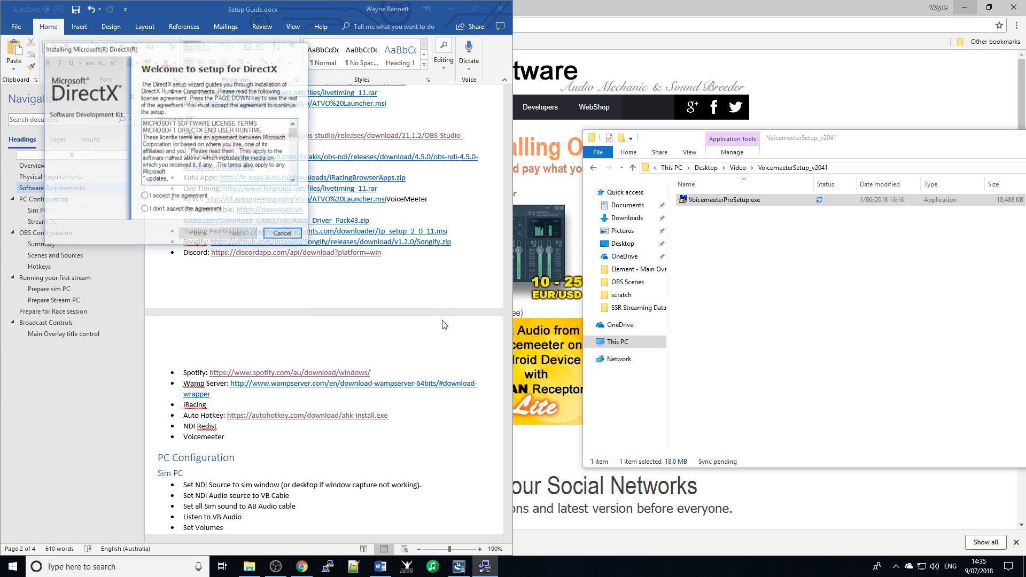
left_click(187, 198)
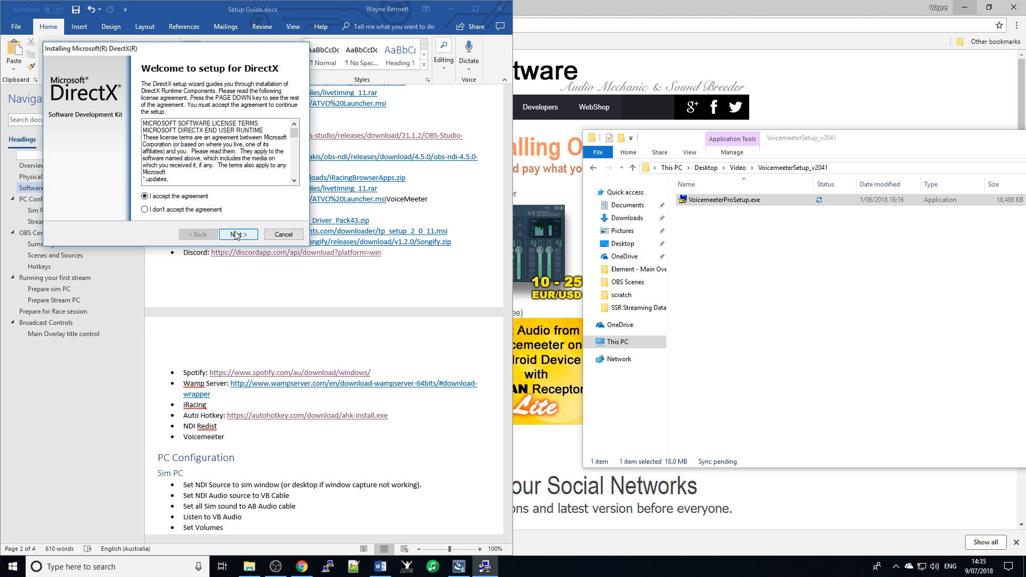
left_click(236, 234)
left_click(236, 235)
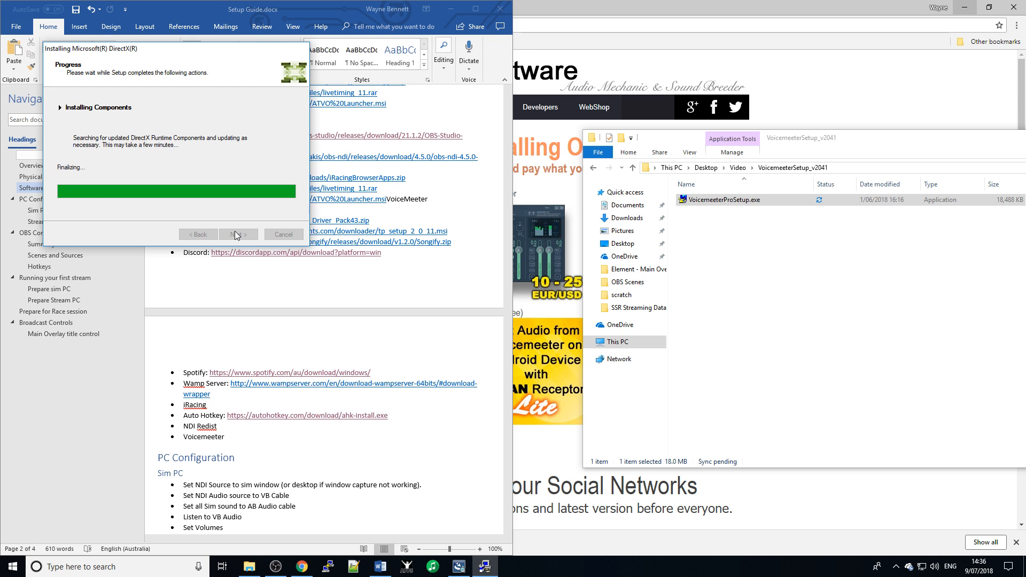
left_click(235, 235)
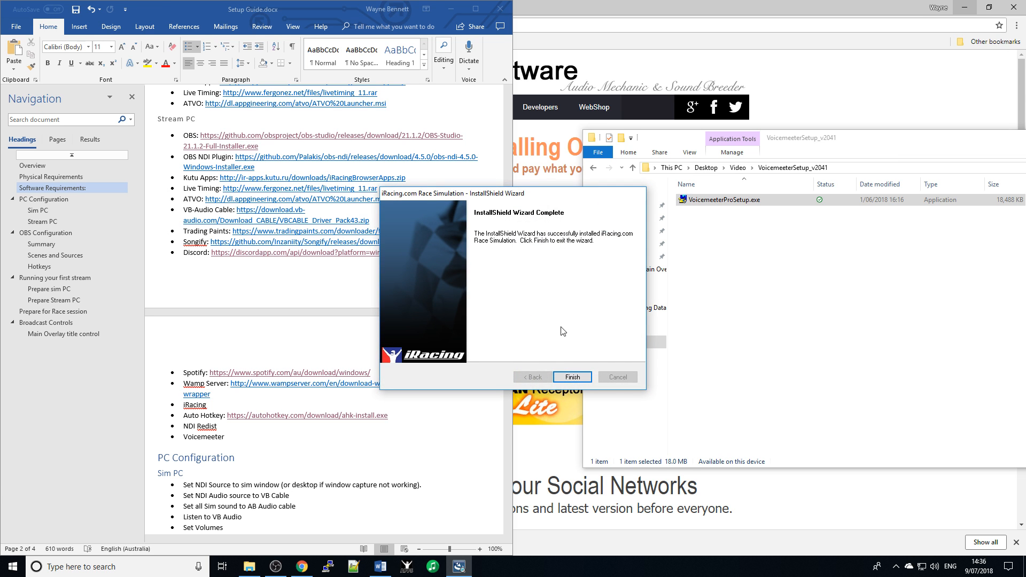
left_click(569, 377)
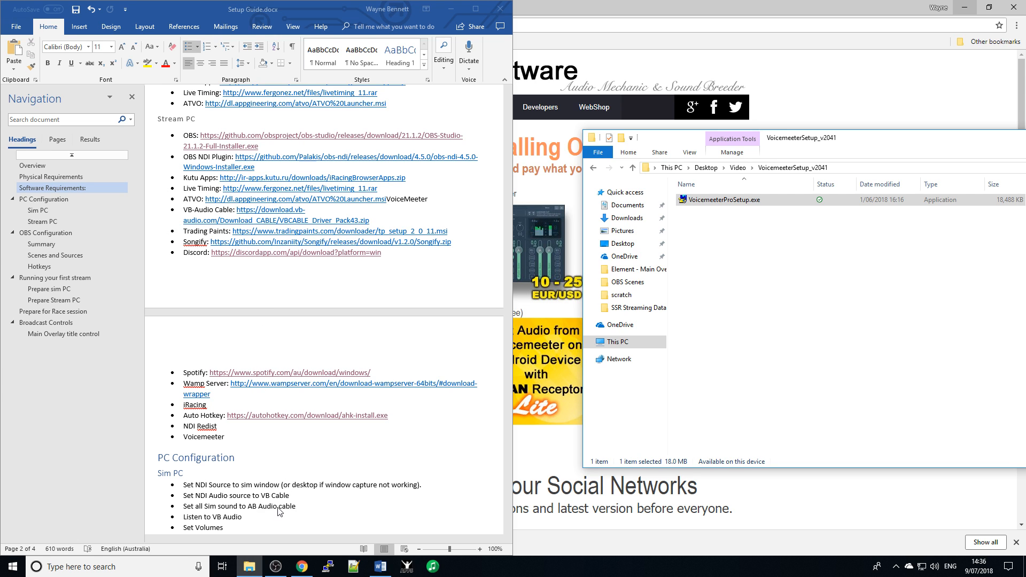
Switch to OBS to check the running stream, glancing at the VB-Audio page in Chrome in between
mouse_move(272, 574)
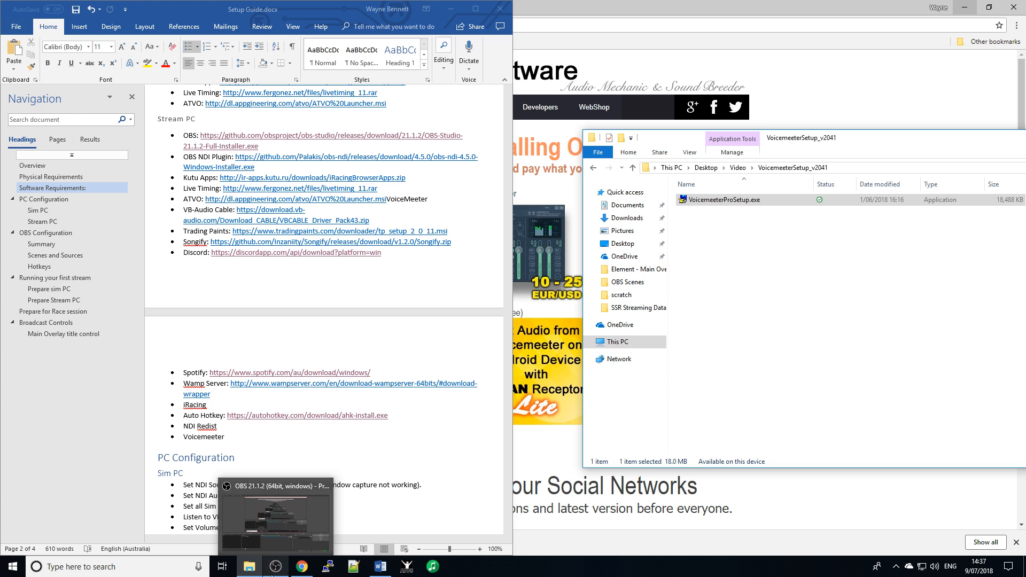
left_click(274, 568)
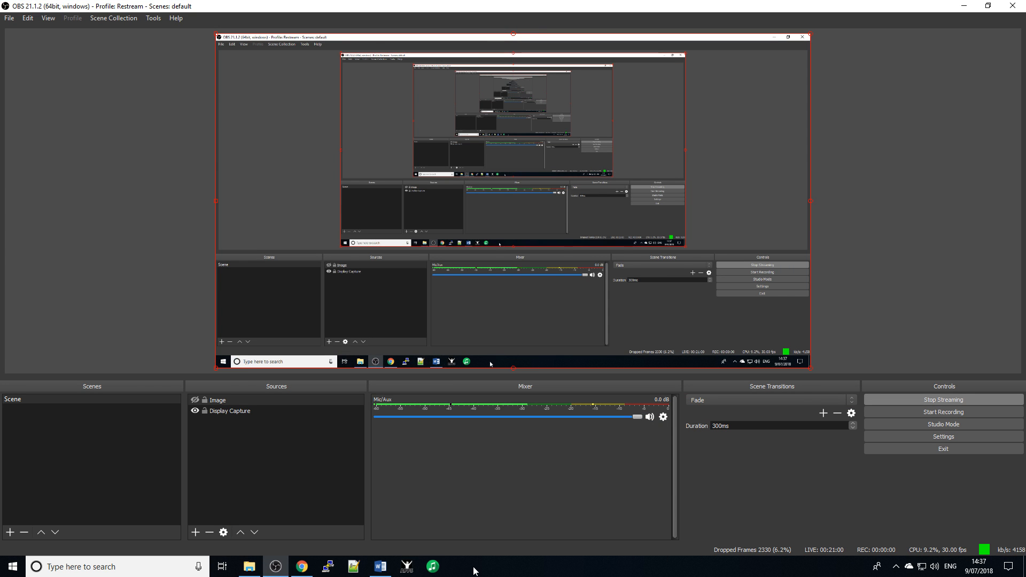
mouse_move(301, 566)
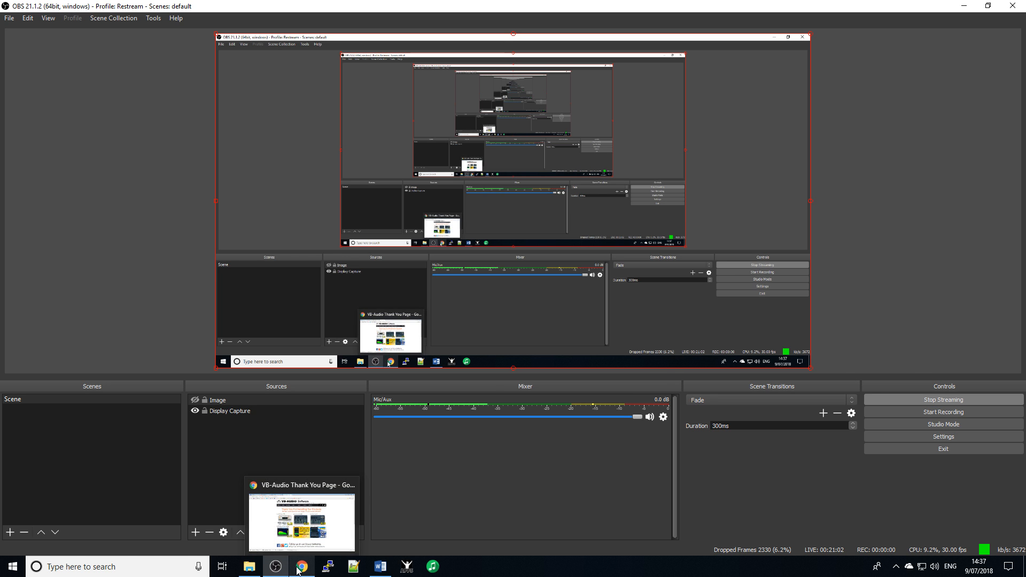
left_click(364, 520)
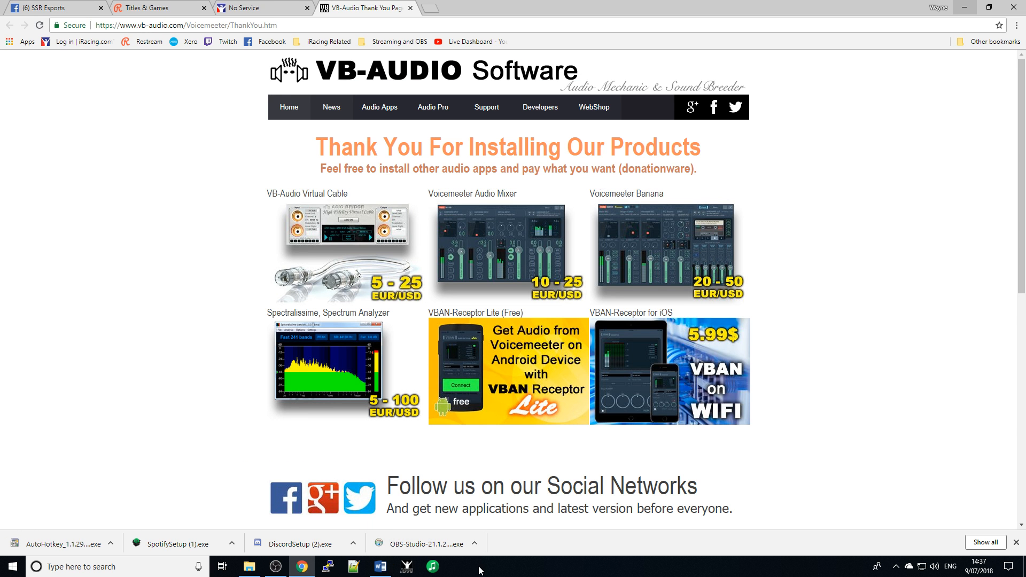
left_click(300, 566)
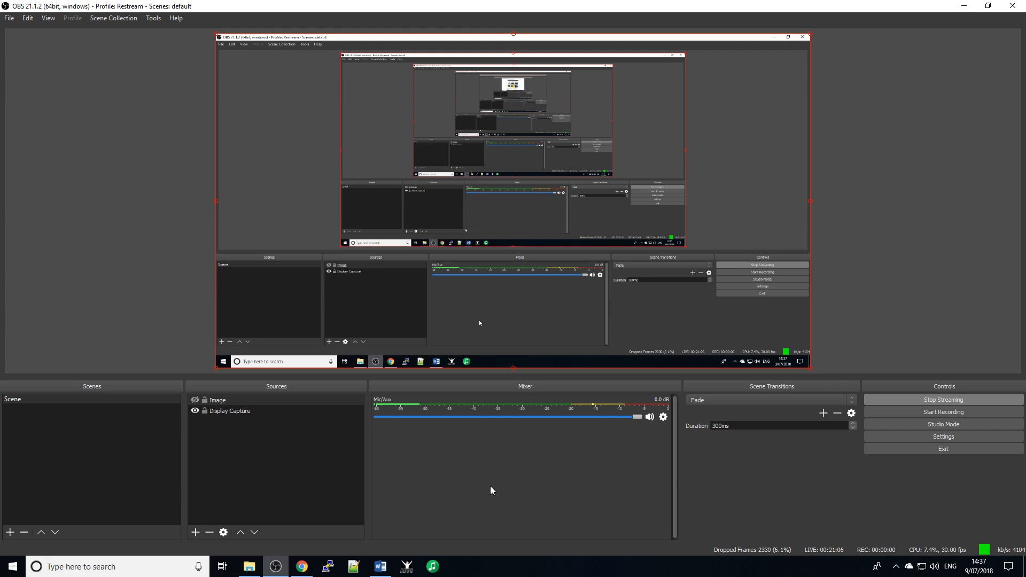